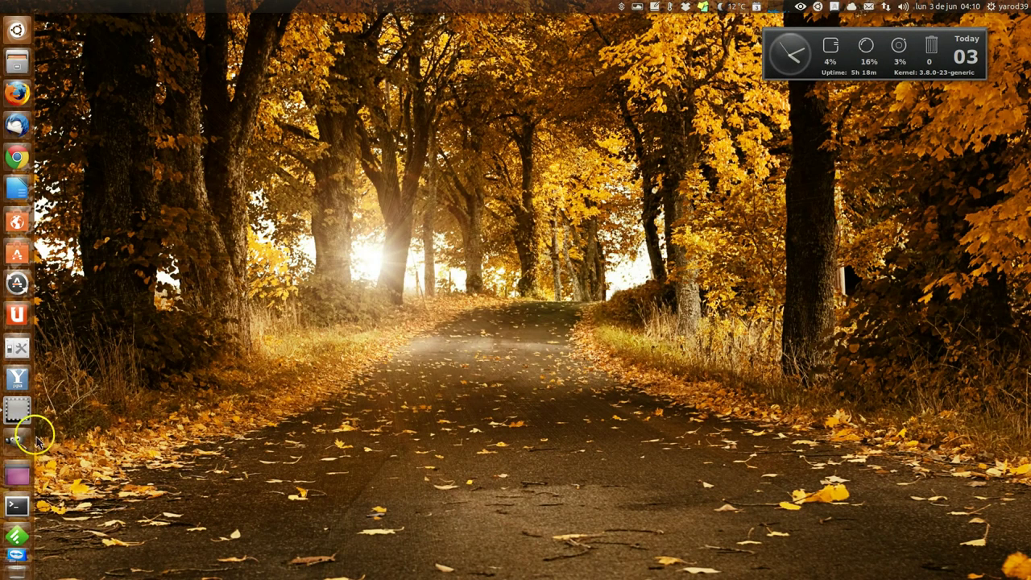
# - Launch GIMP 2.8 from the Unity launcher and nudge its empty image window
pyautogui.click(34, 439)
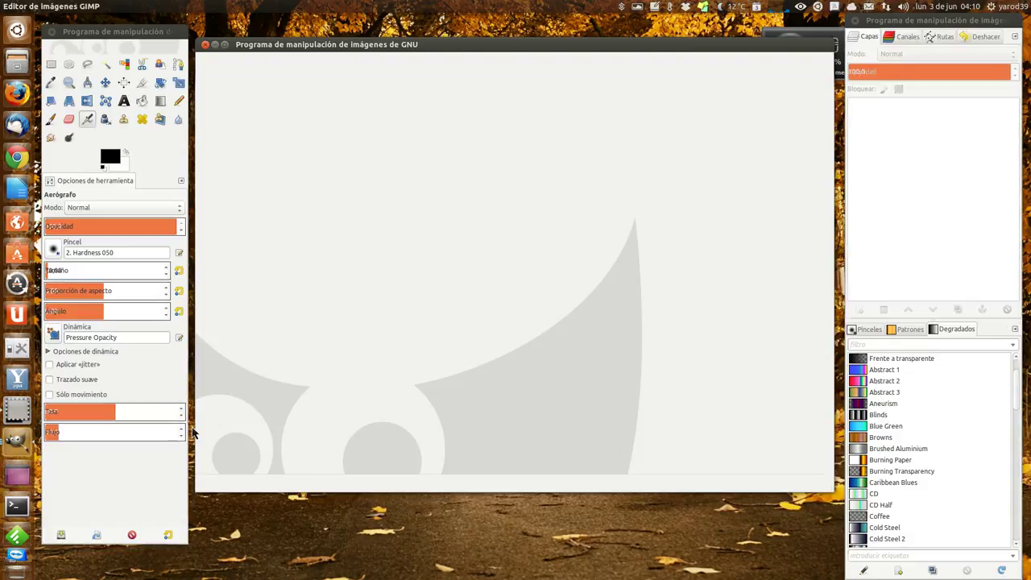
pyautogui.moveTo(416, 48); pyautogui.dragTo(410, 51)
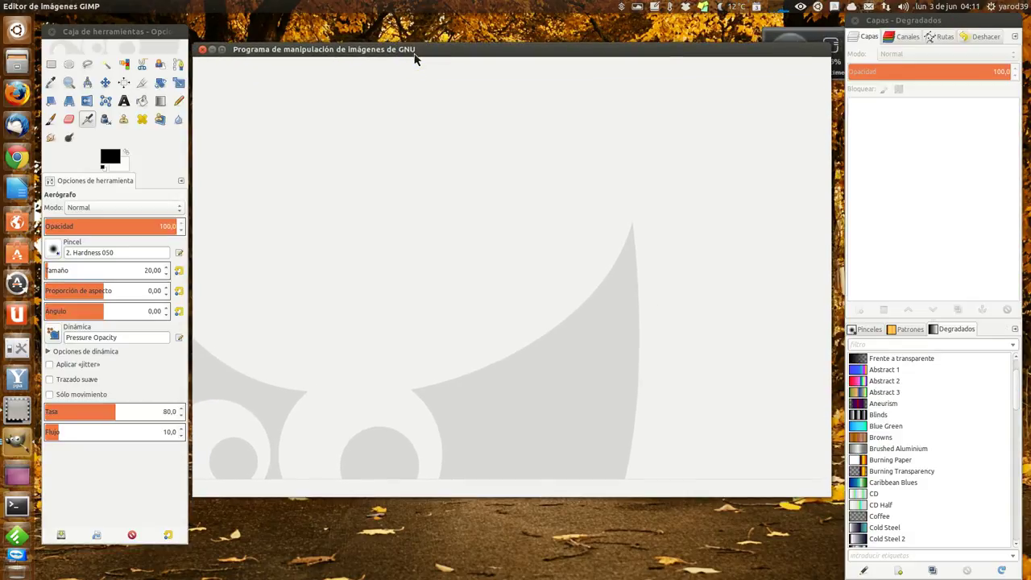
pyautogui.click(101, 30)
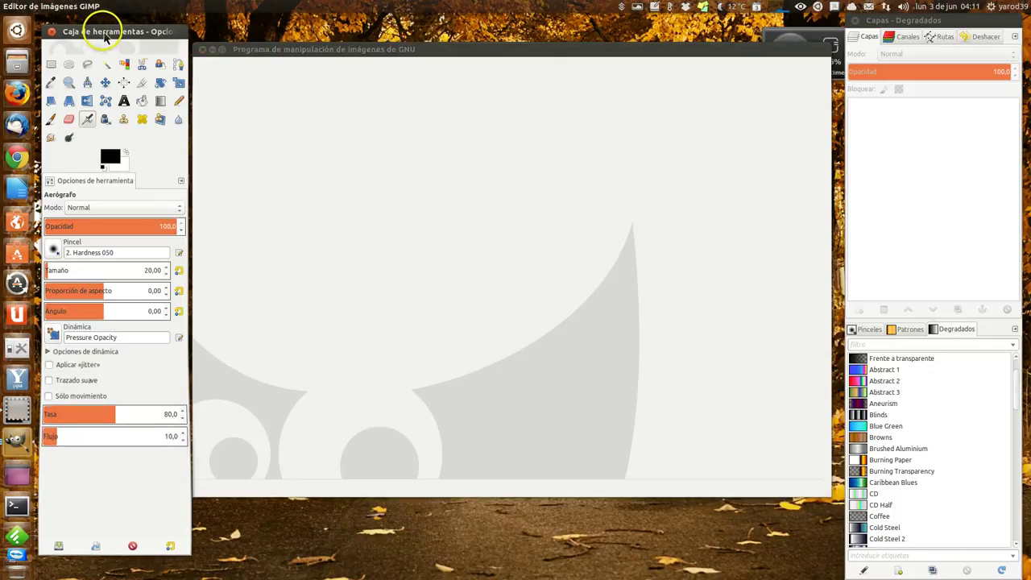
pyautogui.click(315, 49)
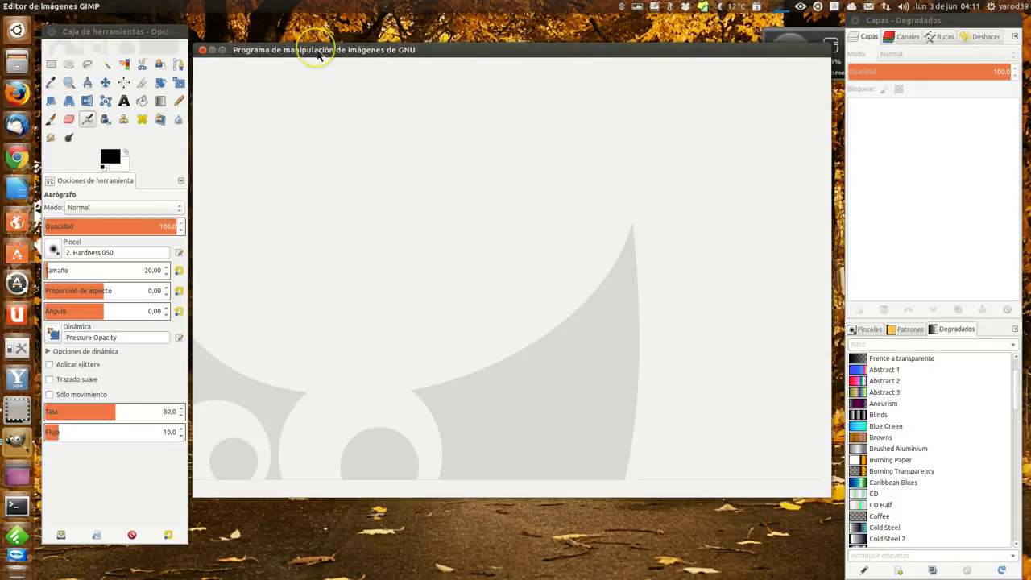
pyautogui.click(941, 24)
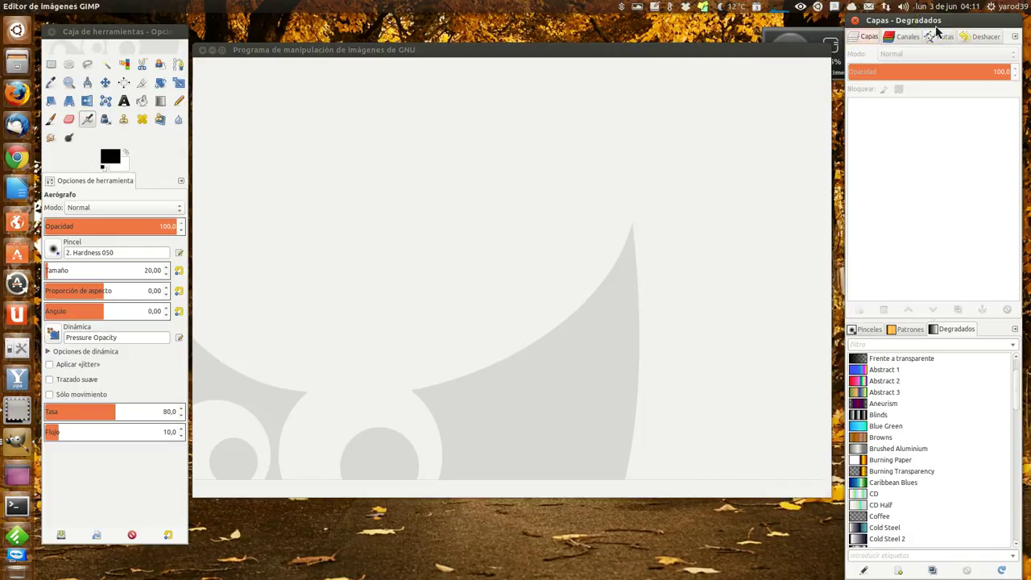
pyautogui.click(937, 31)
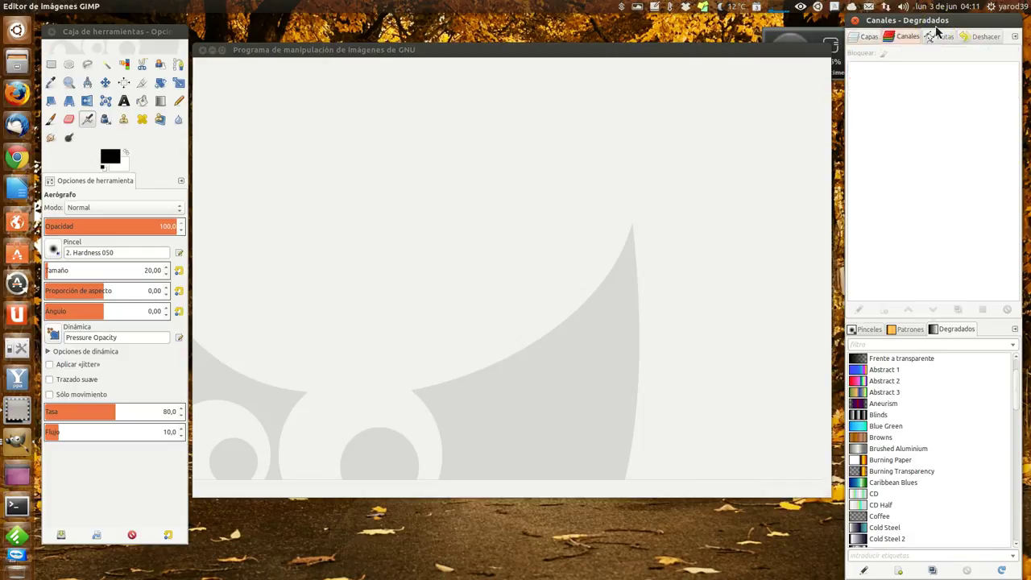
pyautogui.click(937, 31)
pyautogui.click(979, 37)
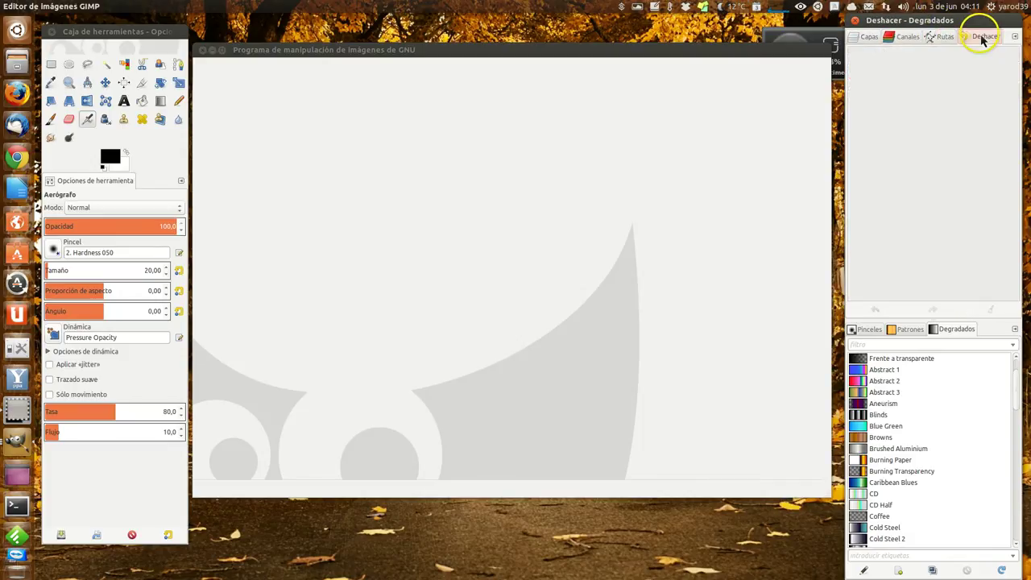
pyautogui.click(859, 37)
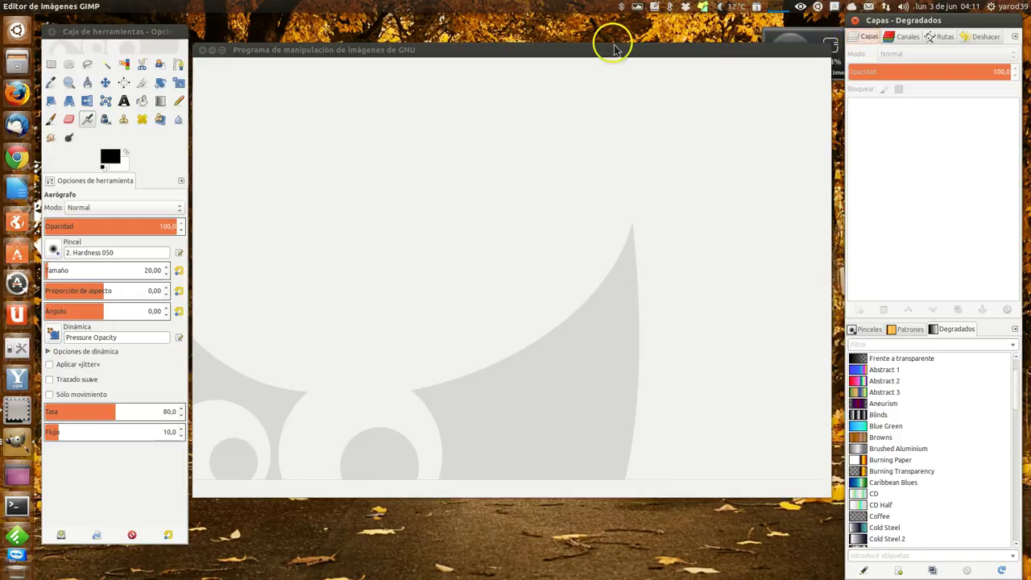
pyautogui.click(427, 48)
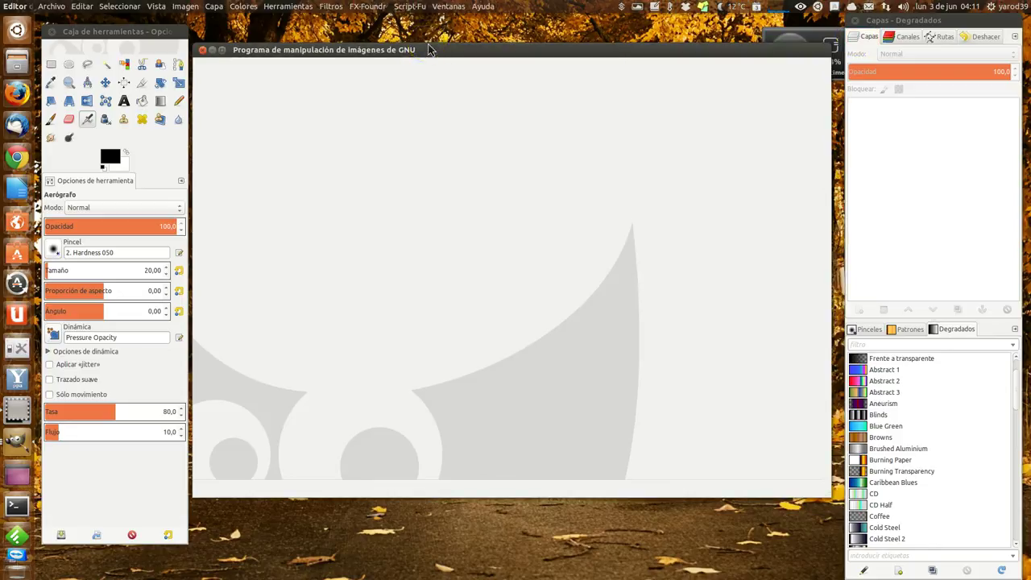
pyautogui.hotkey('alt', 'n')
pyautogui.press('Down')
pyautogui.press('Down')
pyautogui.press('Down')
pyautogui.press('Down')
pyautogui.press('Down')
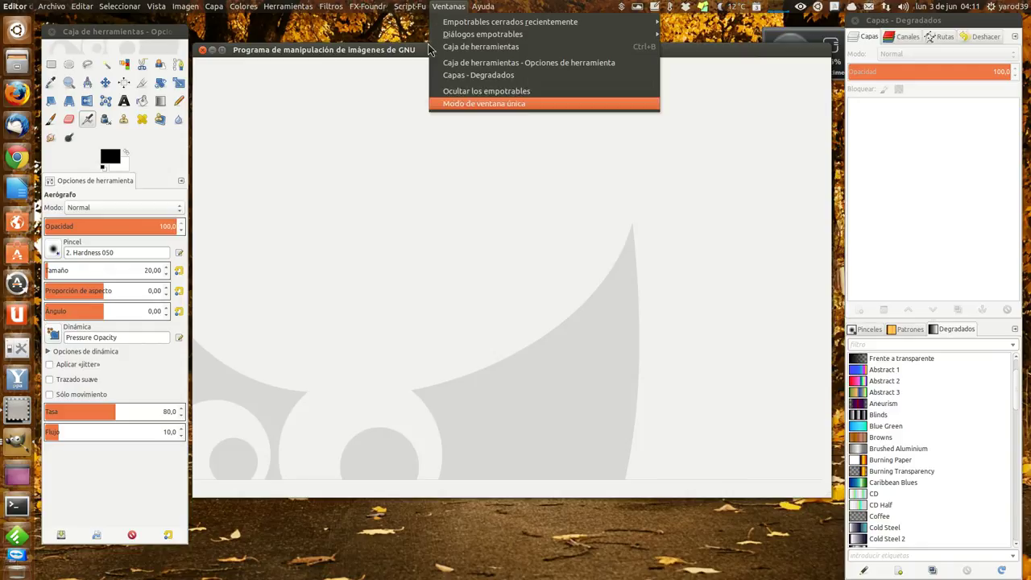
pyautogui.press('Return')
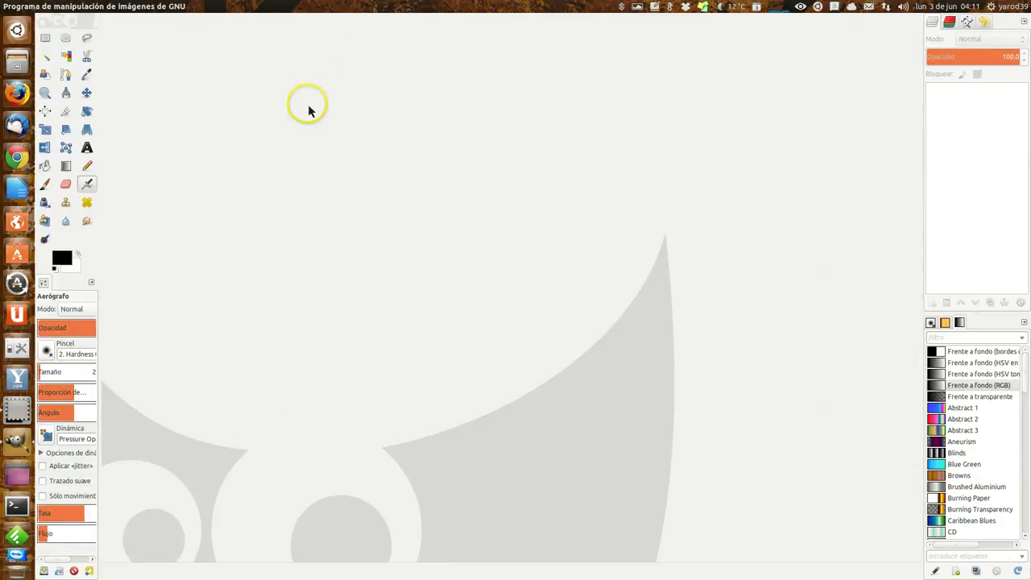
pyautogui.click(449, 8)
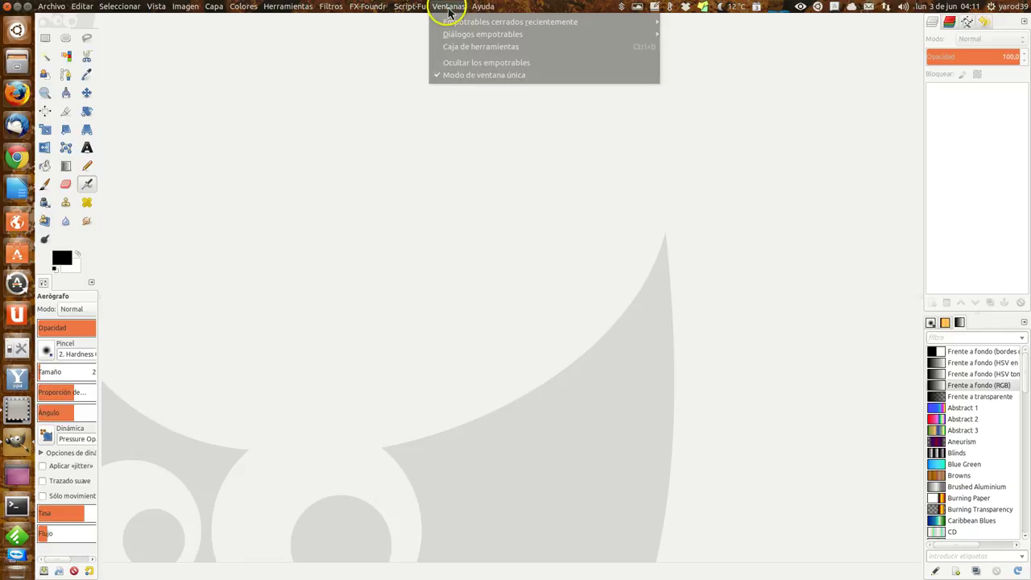
pyautogui.click(463, 75)
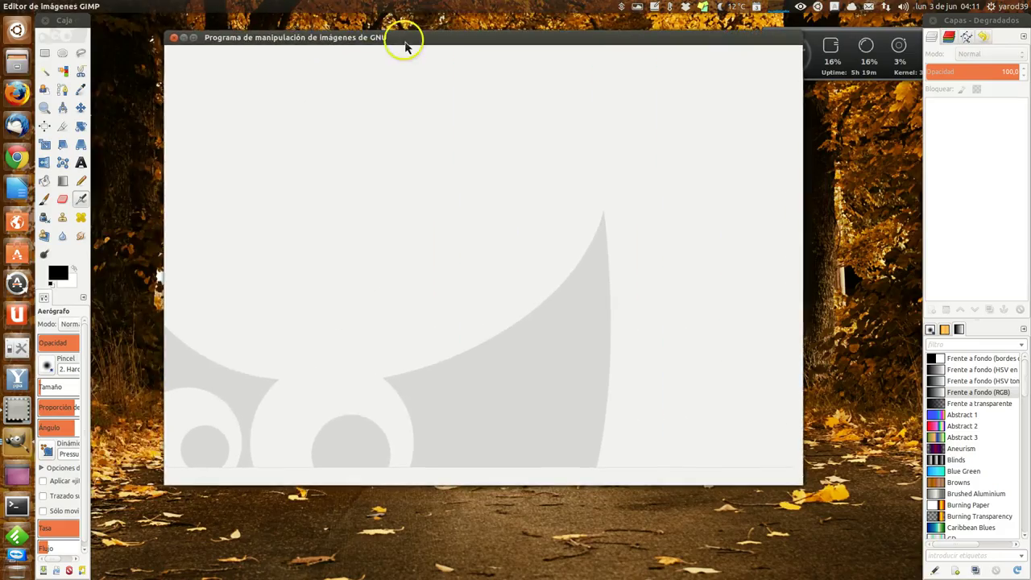
# - Resize the toolbox and Layers–Gradients dock widths, then maximize and restore the image window
pyautogui.moveTo(89, 214)
pyautogui.mouseDown()
pyautogui.moveTo(95, 224)
pyautogui.moveTo(229, 224)
pyautogui.mouseUp()
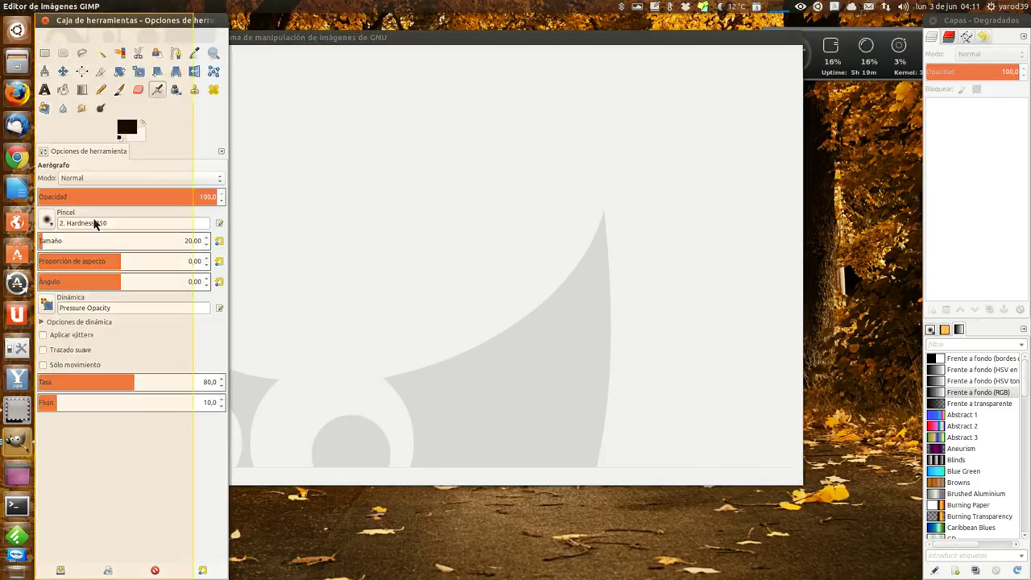
pyautogui.moveTo(95, 224); pyautogui.dragTo(94, 223)
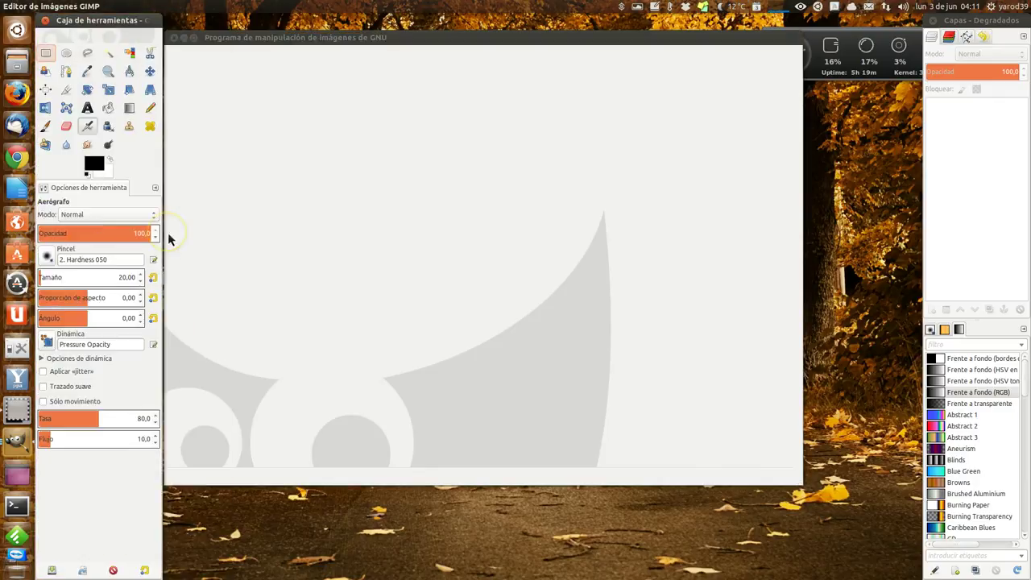
pyautogui.click(923, 282)
pyautogui.moveTo(922, 282); pyautogui.dragTo(786, 284)
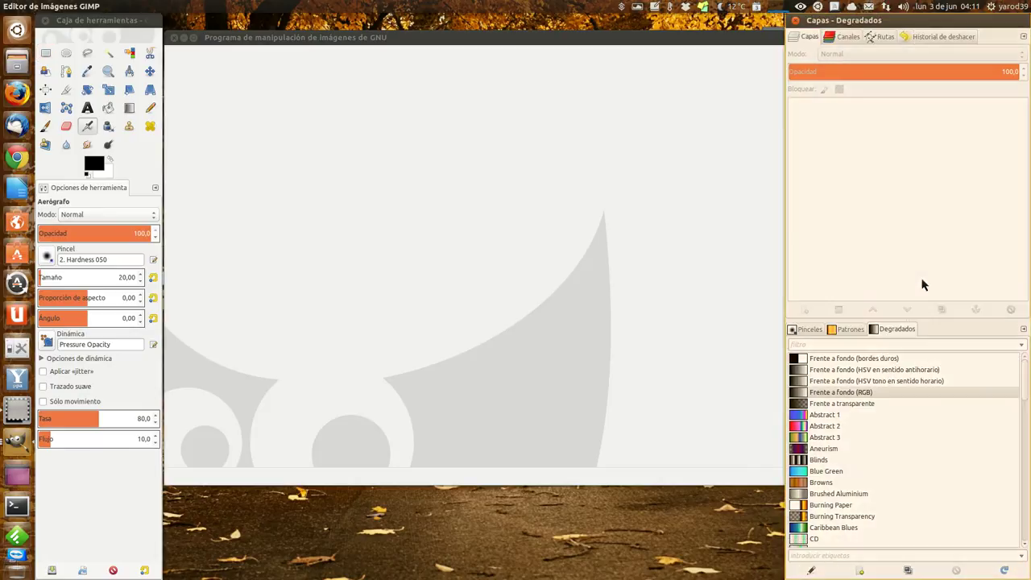
pyautogui.moveTo(923, 283); pyautogui.dragTo(872, 283)
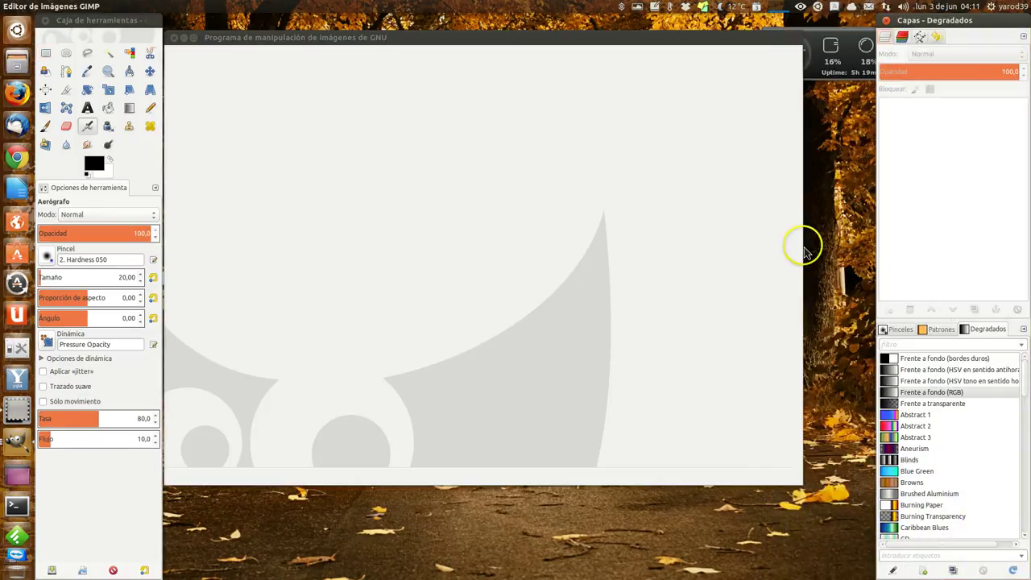
pyautogui.doubleClick(352, 37)
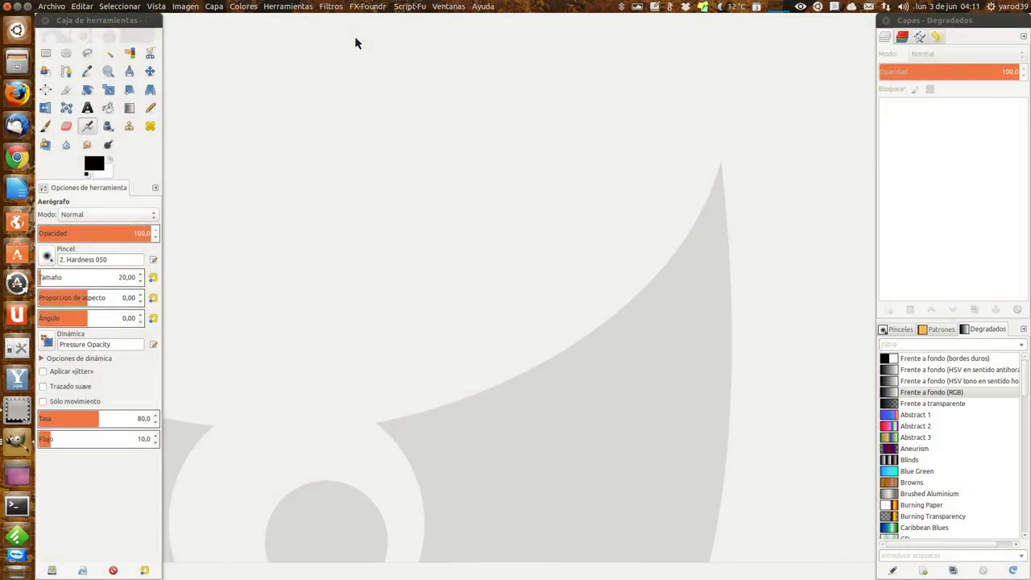
pyautogui.moveTo(355, 44); pyautogui.dragTo(484, 55)
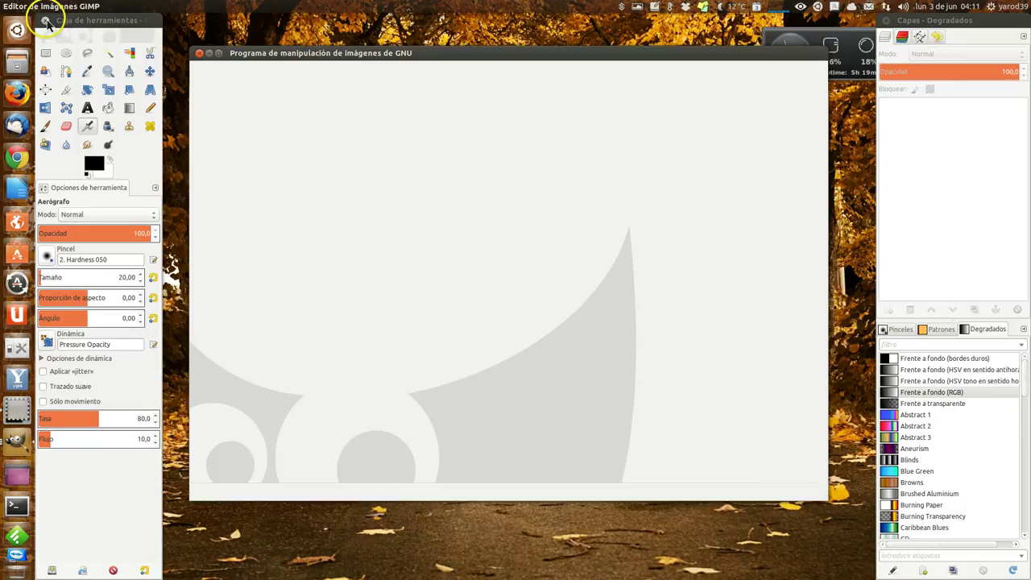
# - Close the toolbox and dock, maximize the image window, and restore Capas - Degradados from recently closed docks
pyautogui.click(45, 21)
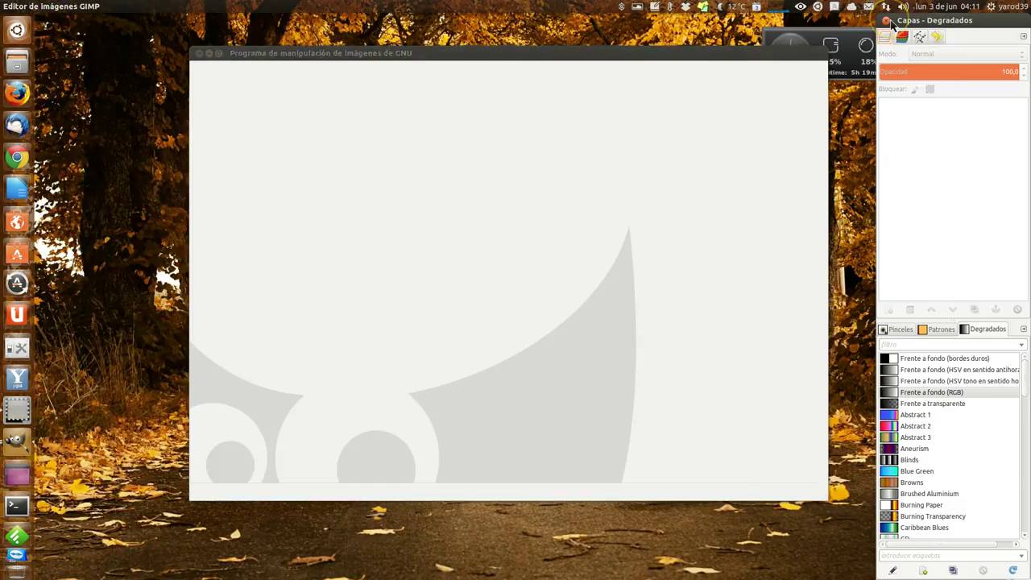
pyautogui.click(887, 21)
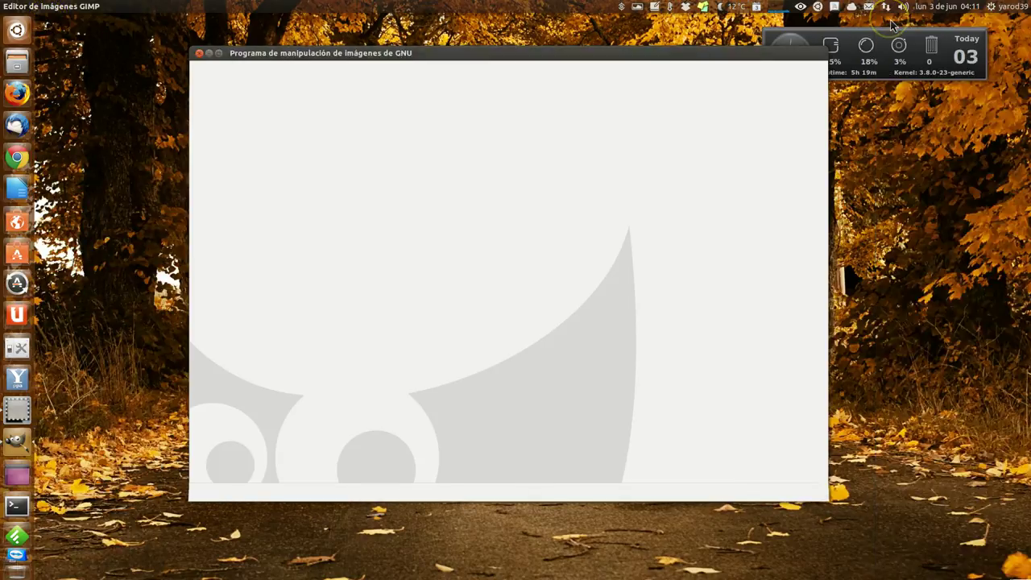
pyautogui.doubleClick(332, 57)
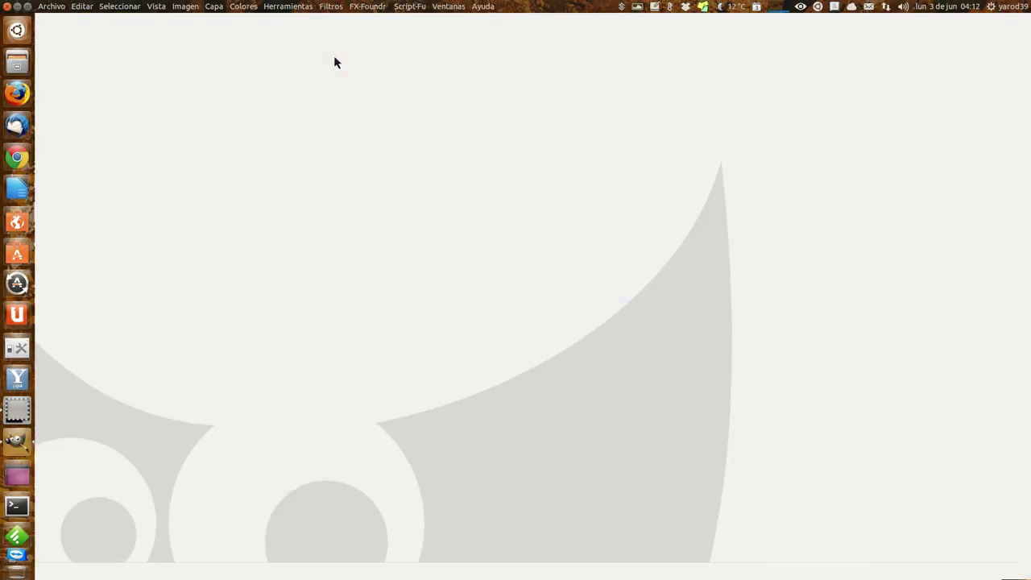
pyautogui.click(445, 7)
pyautogui.moveTo(510, 22)
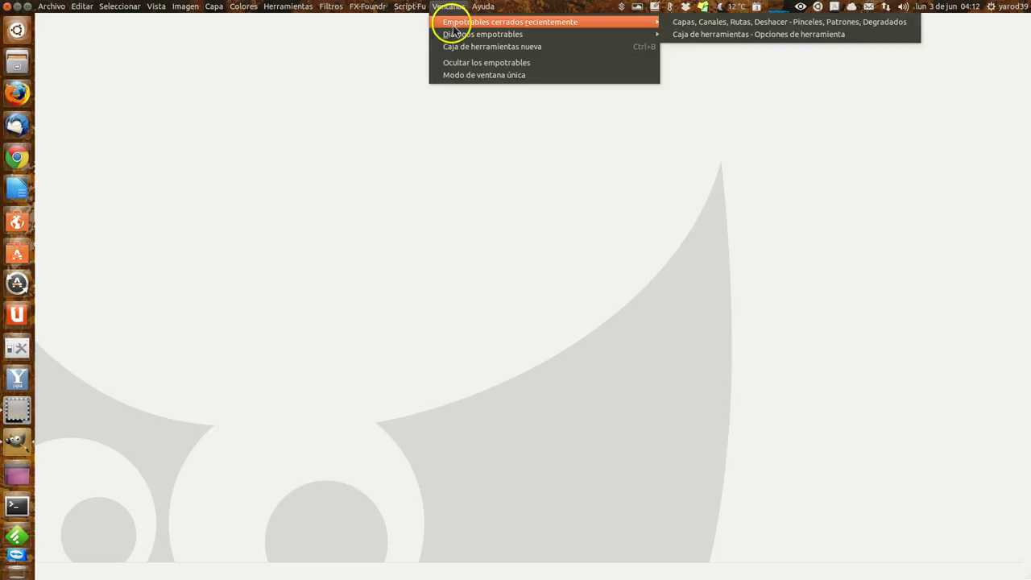
pyautogui.click(714, 24)
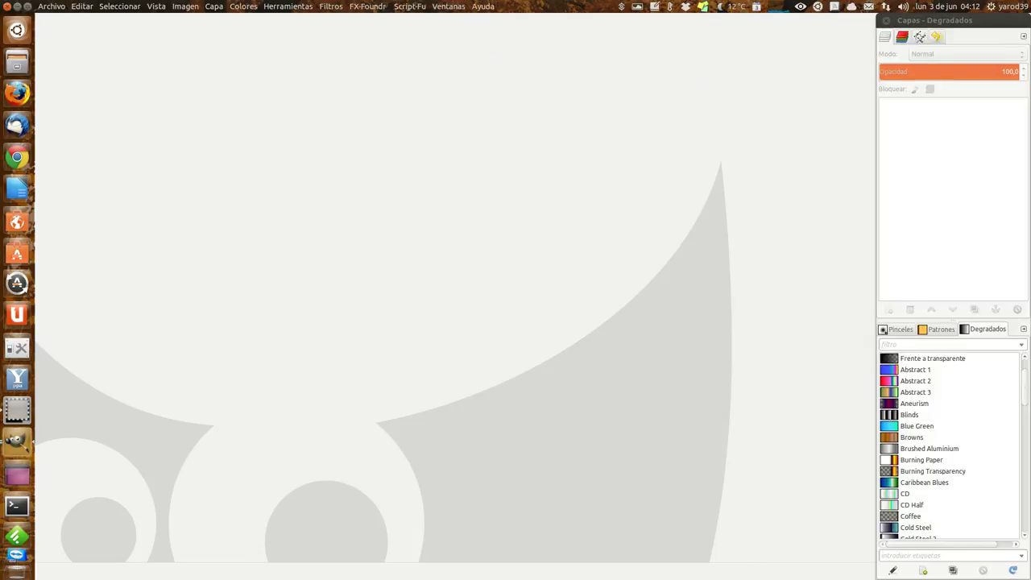
pyautogui.click(448, 7)
pyautogui.moveTo(510, 21)
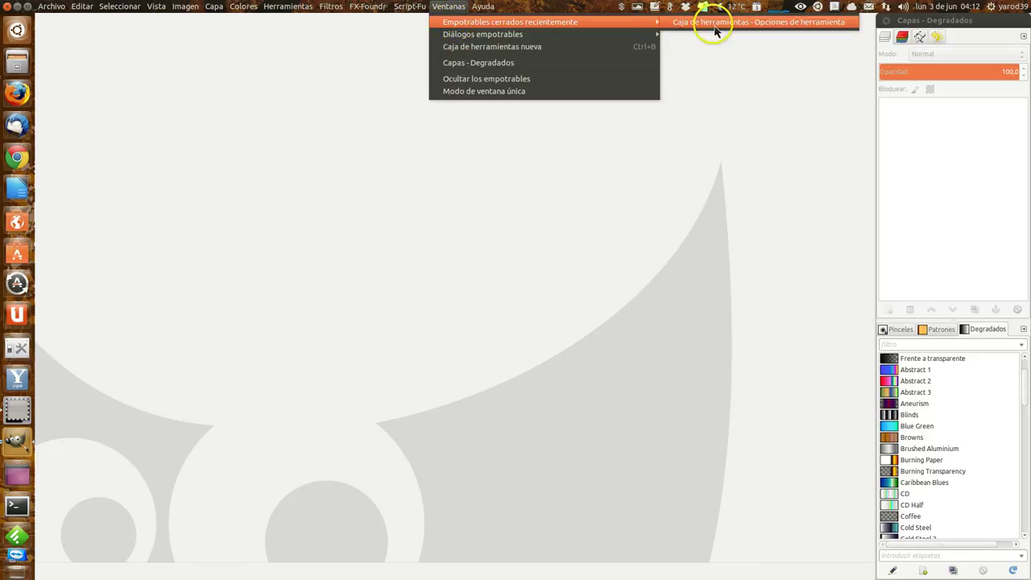
# - Restore the toolbox, enable Modo de ventana única, maximize, and narrow the toolbox while widening the dock
pyautogui.click(714, 25)
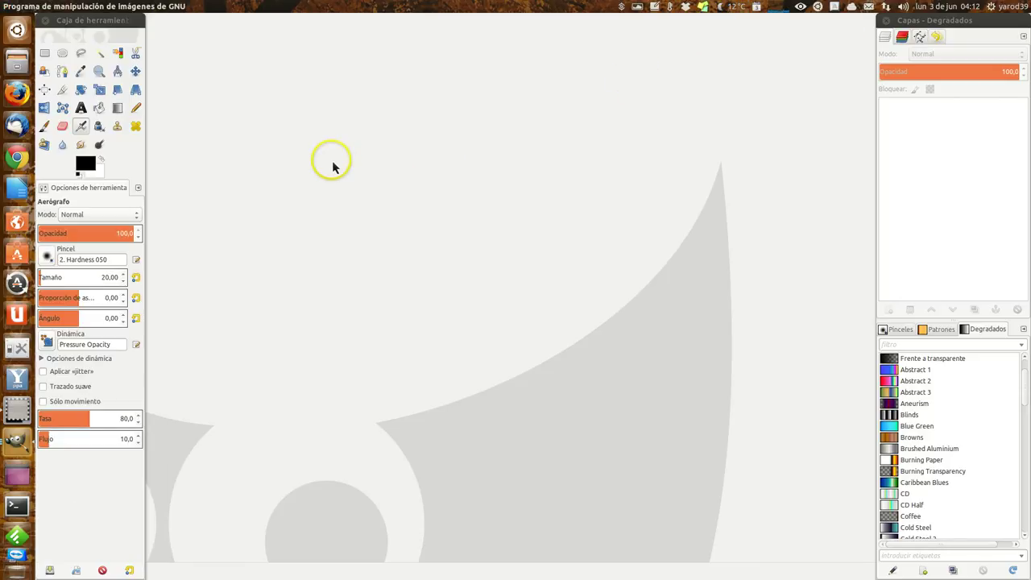
pyautogui.moveTo(266, 6)
pyautogui.click(448, 6)
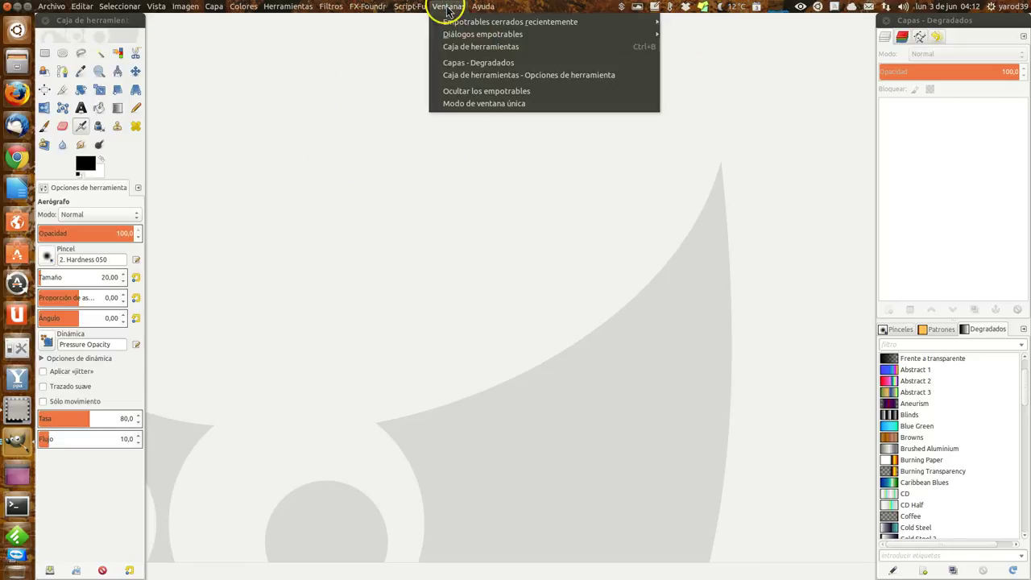
pyautogui.click(461, 104)
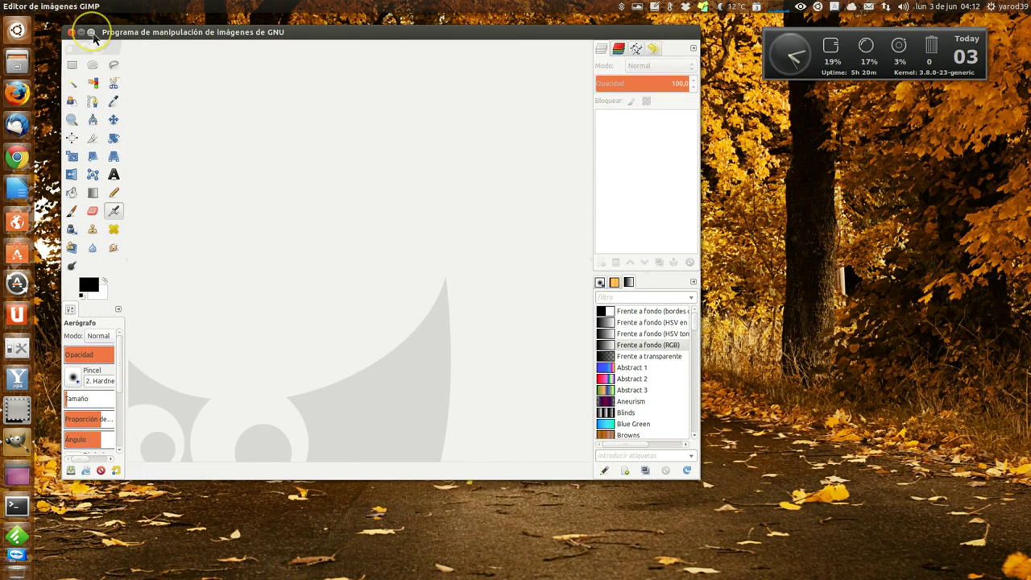
pyautogui.click(93, 34)
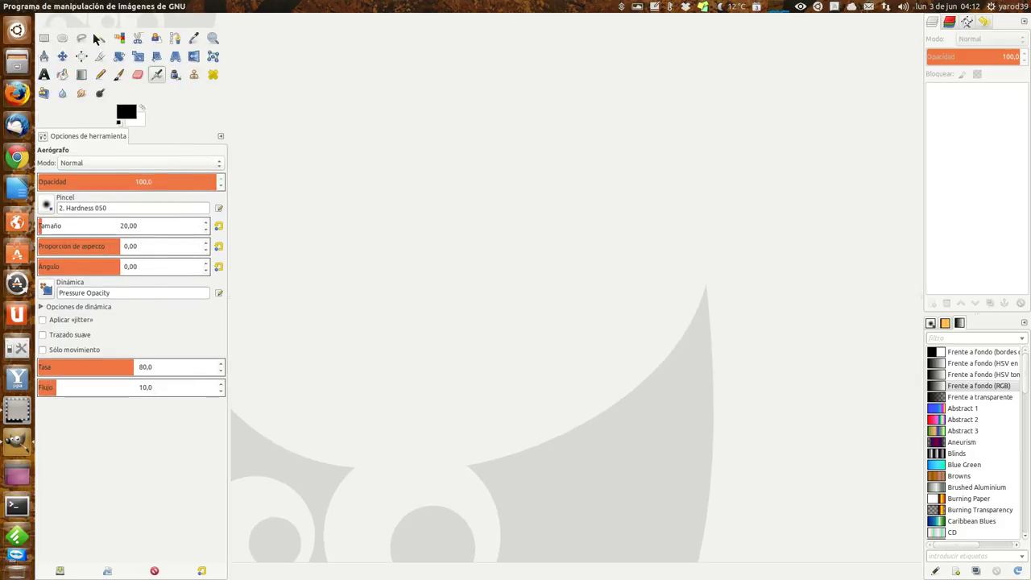
pyautogui.moveTo(230, 219); pyautogui.dragTo(111, 237)
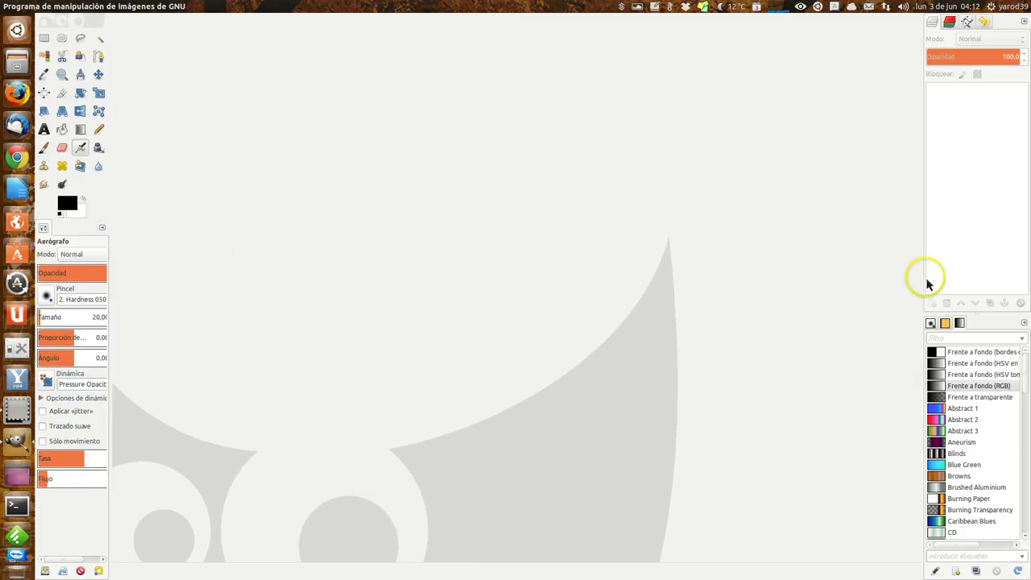
pyautogui.moveTo(923, 282)
pyautogui.mouseDown()
pyautogui.moveTo(722, 288)
pyautogui.moveTo(881, 297)
pyautogui.mouseUp()
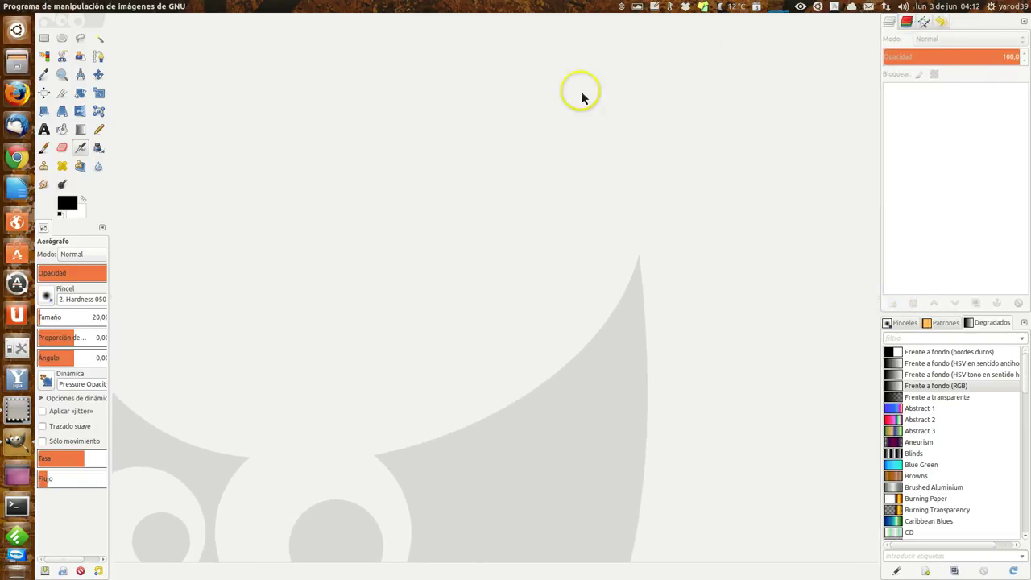
# - Hide and re-show the docks with Ocultar los empotrables, then turn off Modo de ventana única
pyautogui.click(451, 7)
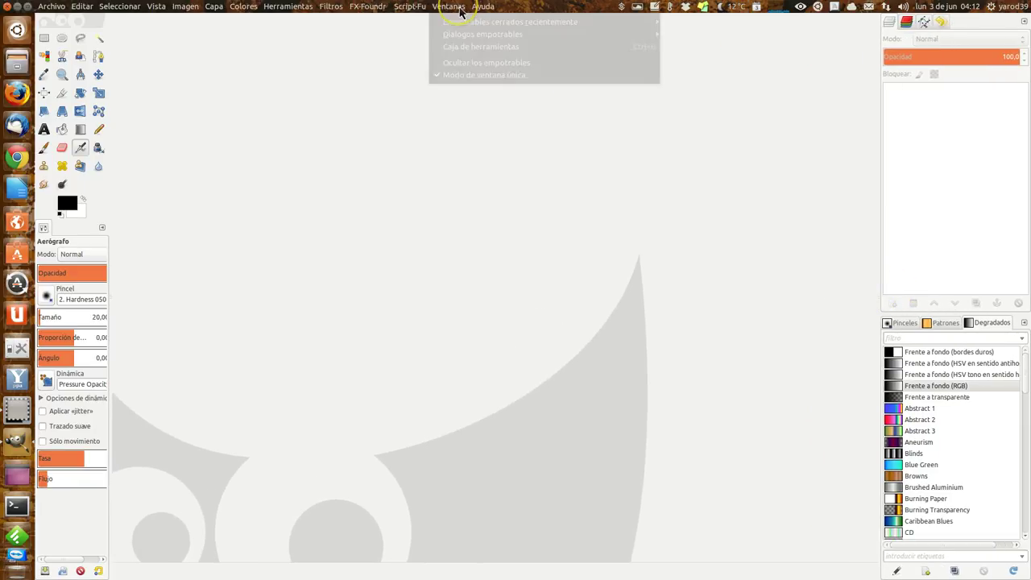
pyautogui.click(465, 63)
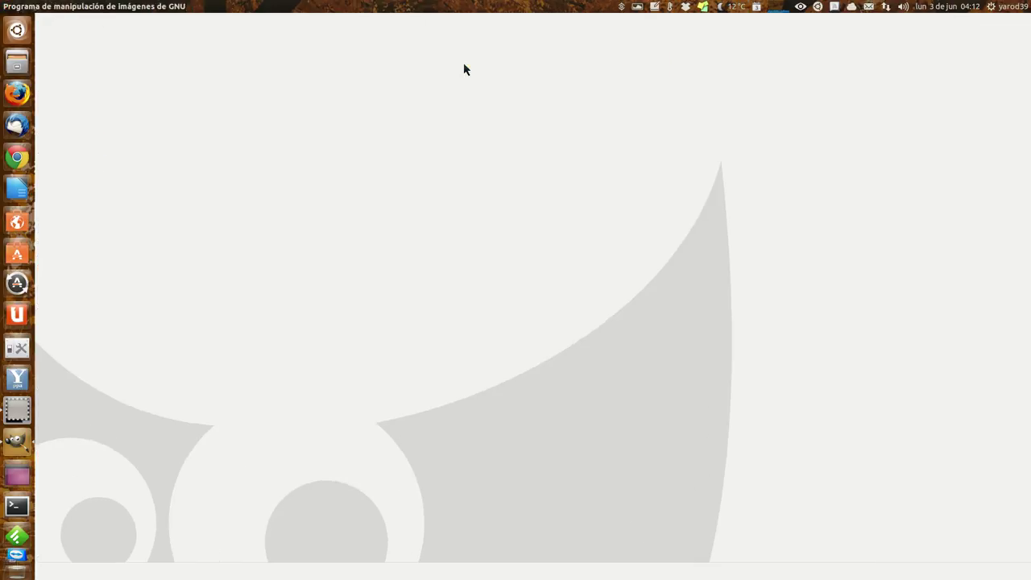
pyautogui.click(449, 7)
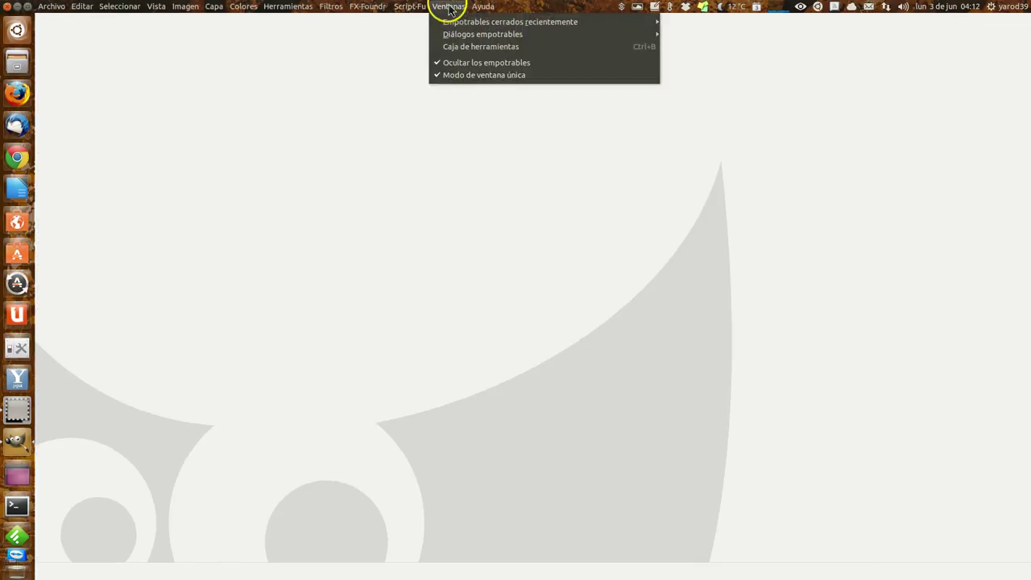
pyautogui.moveTo(482, 34)
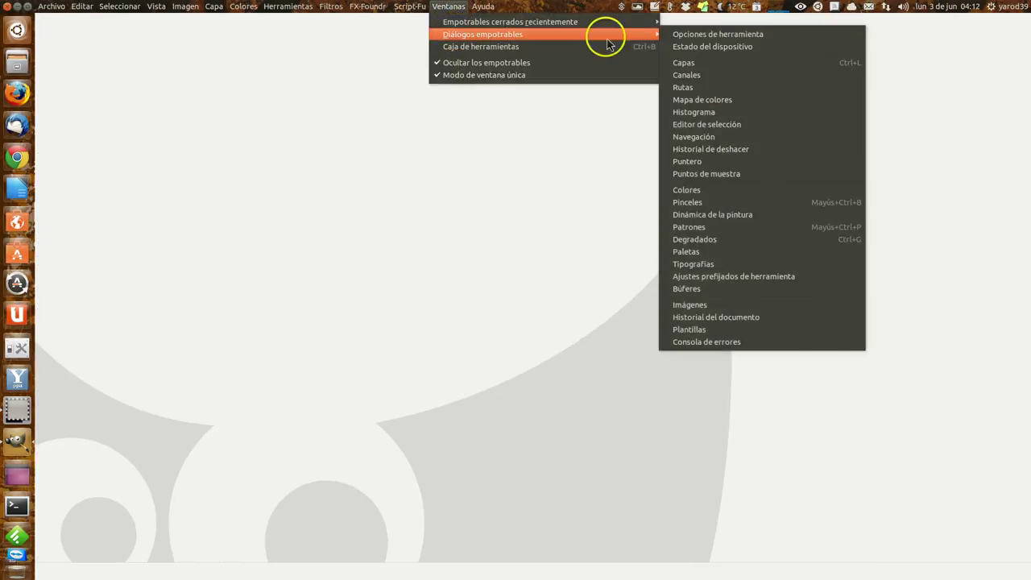
pyautogui.click(725, 62)
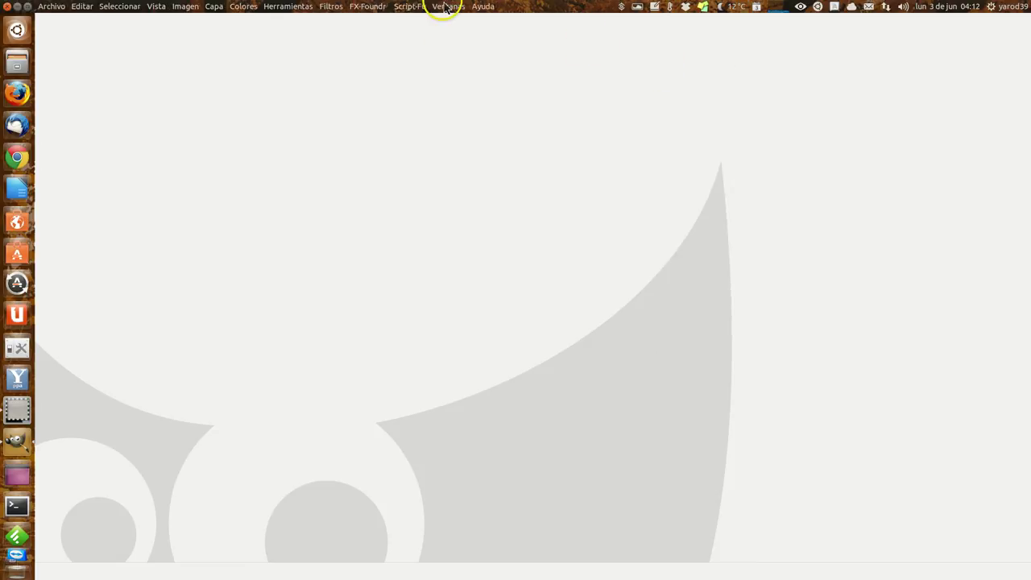
pyautogui.click(448, 6)
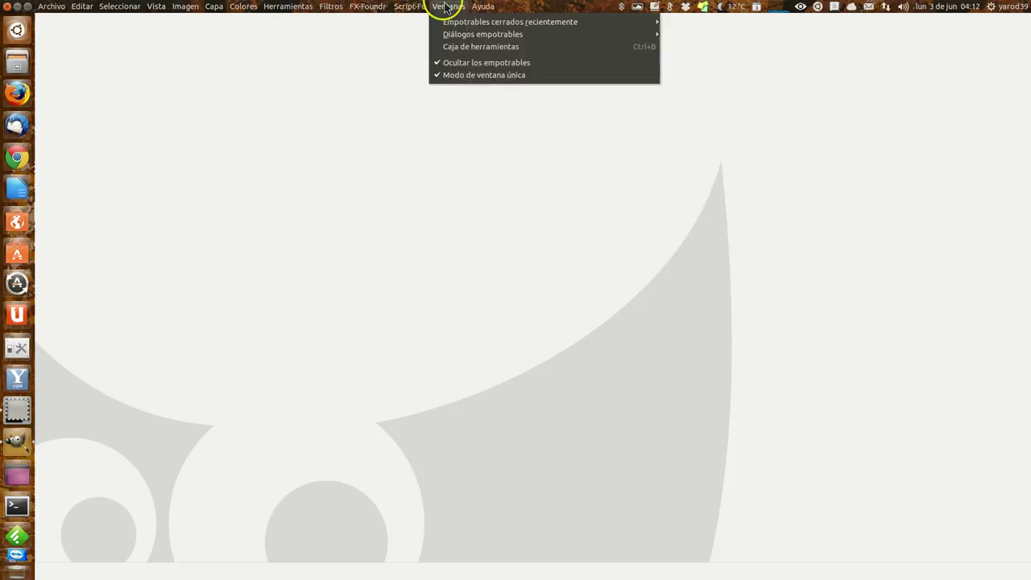
pyautogui.click(455, 70)
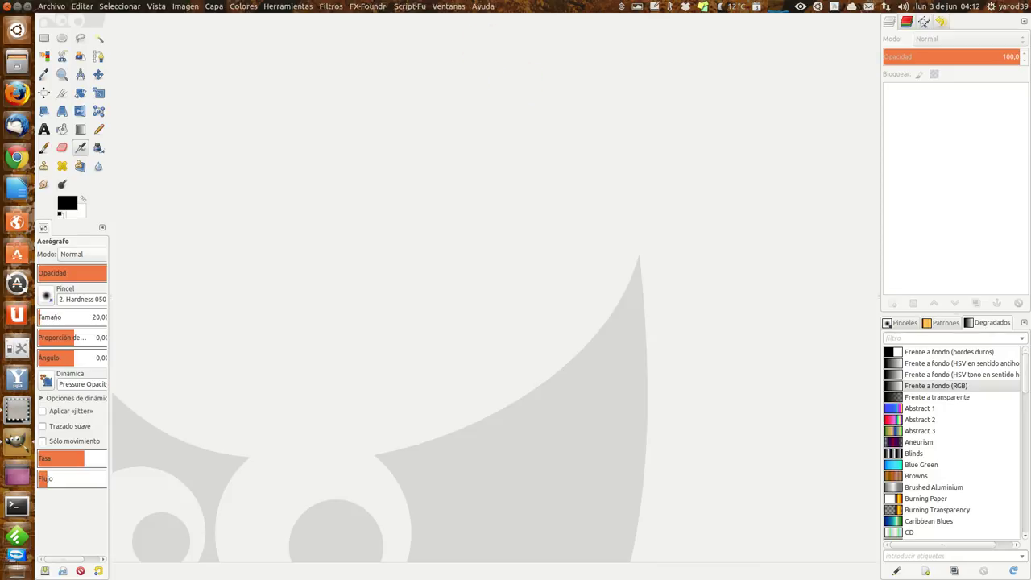
pyautogui.click(447, 8)
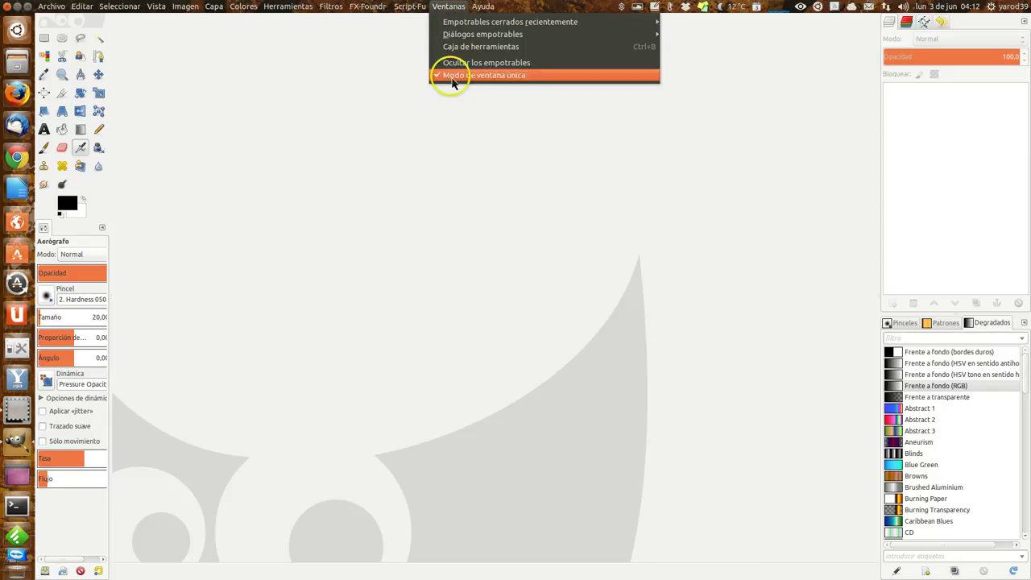
pyautogui.click(453, 78)
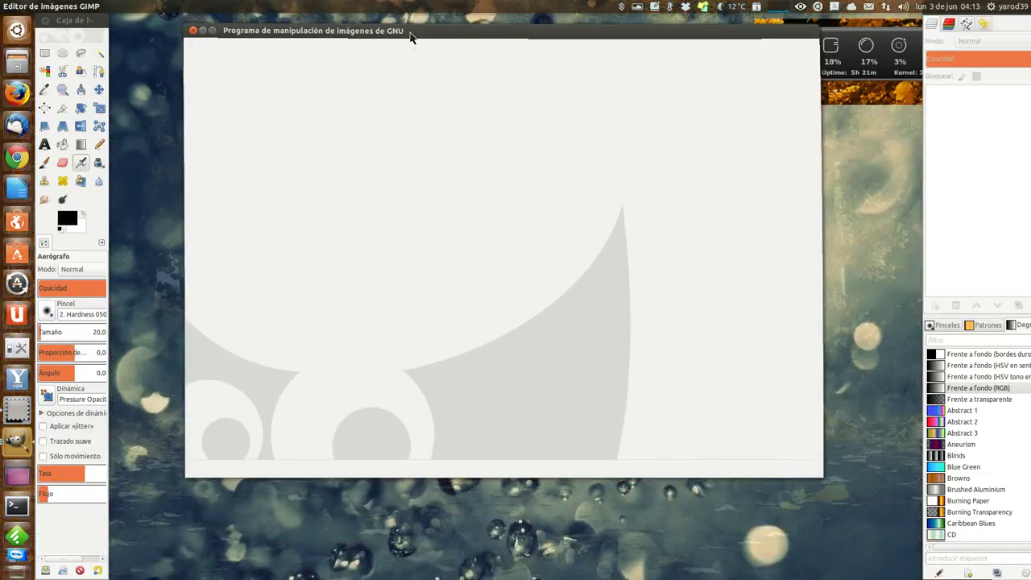
# - Bring the Capas - Degradados dock forward, nudge it down, and close it
pyautogui.click(449, 7)
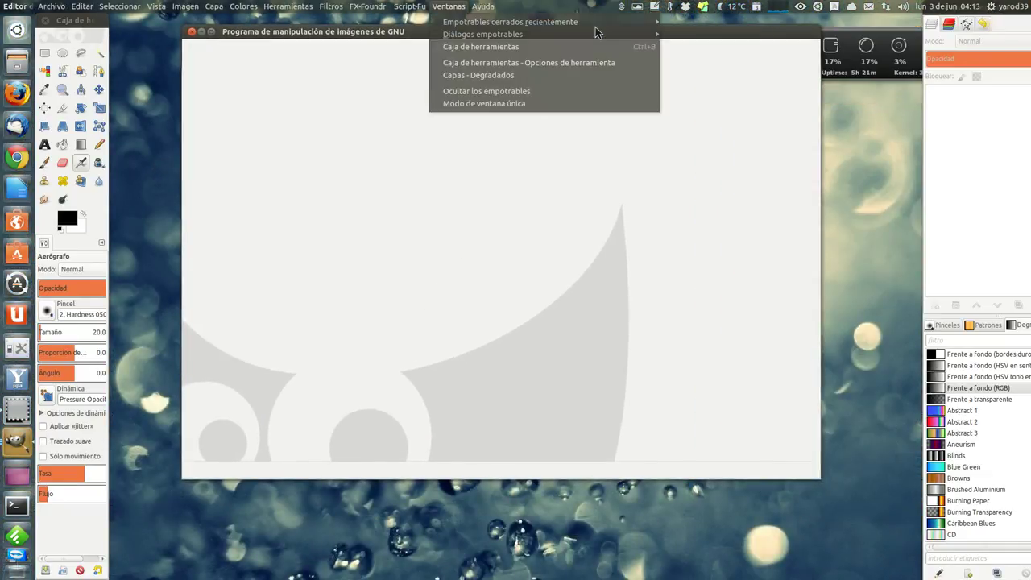
pyautogui.press('Down')
pyautogui.press('Down')
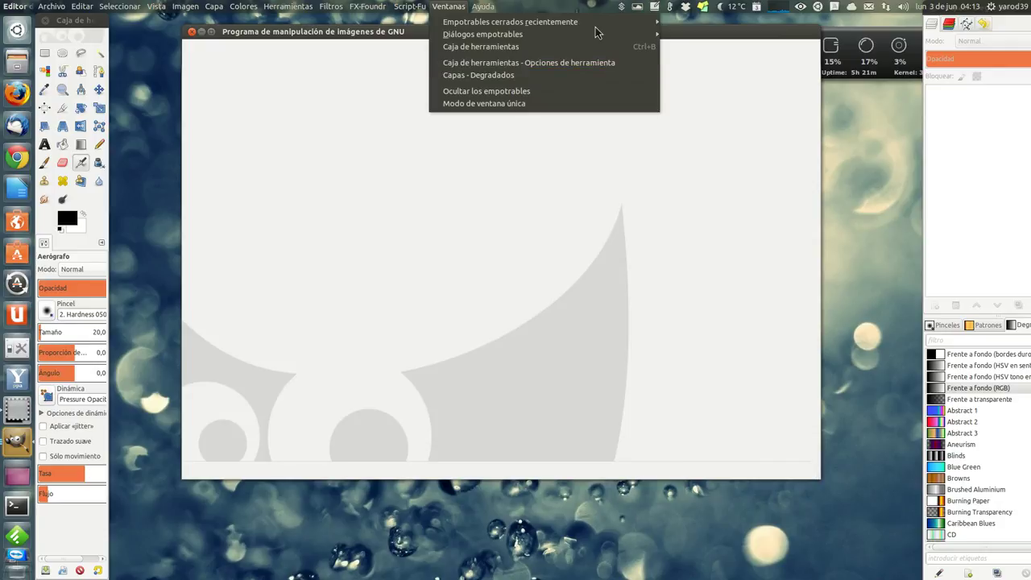
pyautogui.click(479, 74)
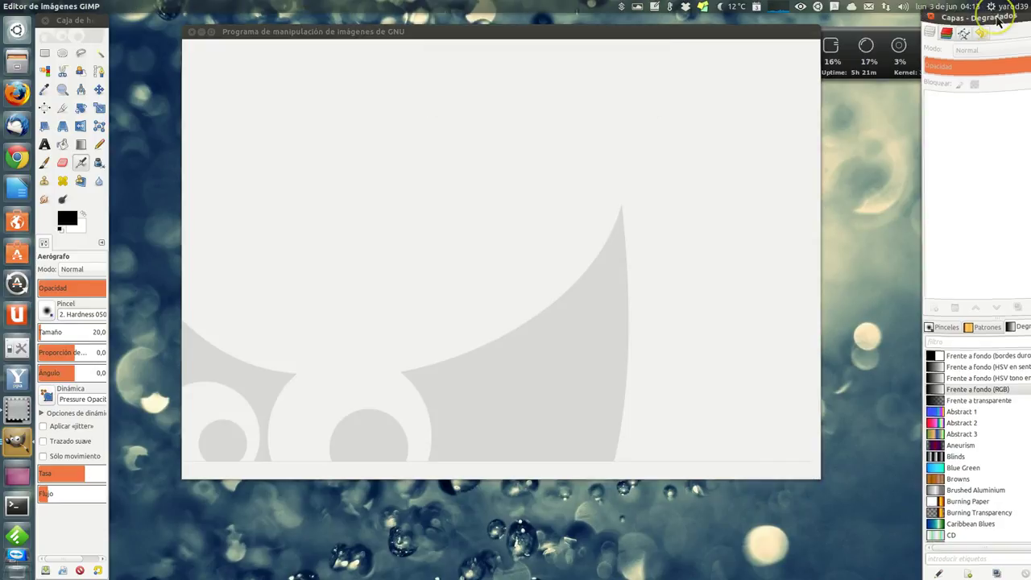
pyautogui.moveTo(979, 17); pyautogui.dragTo(971, 58)
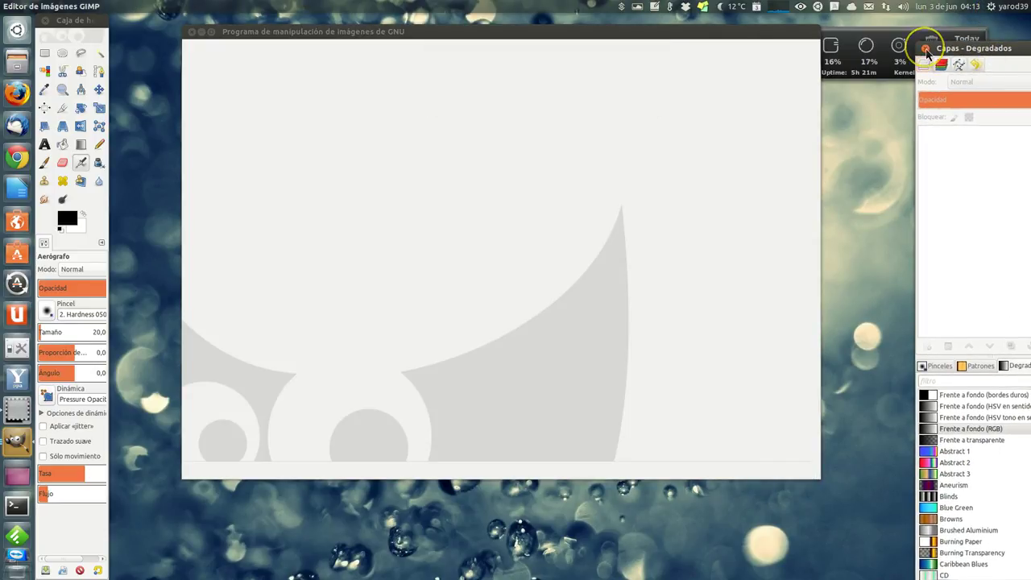
pyautogui.click(926, 49)
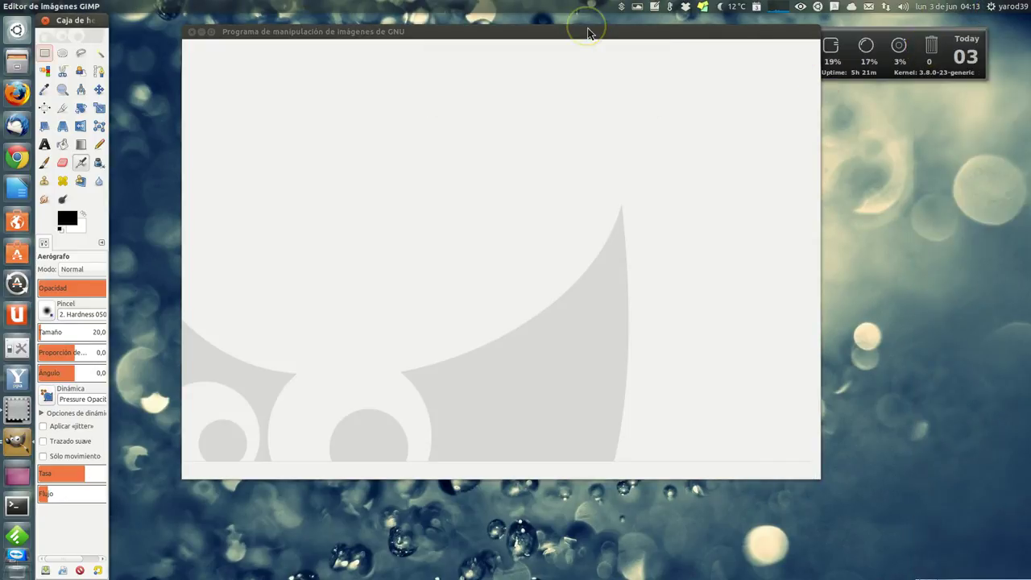
pyautogui.click(461, 29)
pyautogui.click(448, 6)
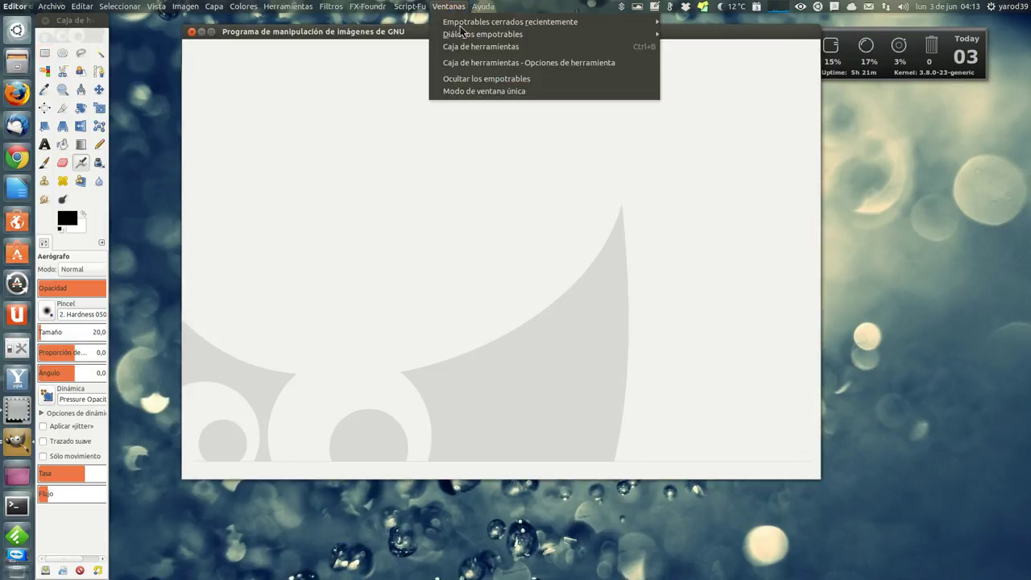
pyautogui.press('Down')
pyautogui.press('Down')
pyautogui.press('Down')
pyautogui.press('Up')
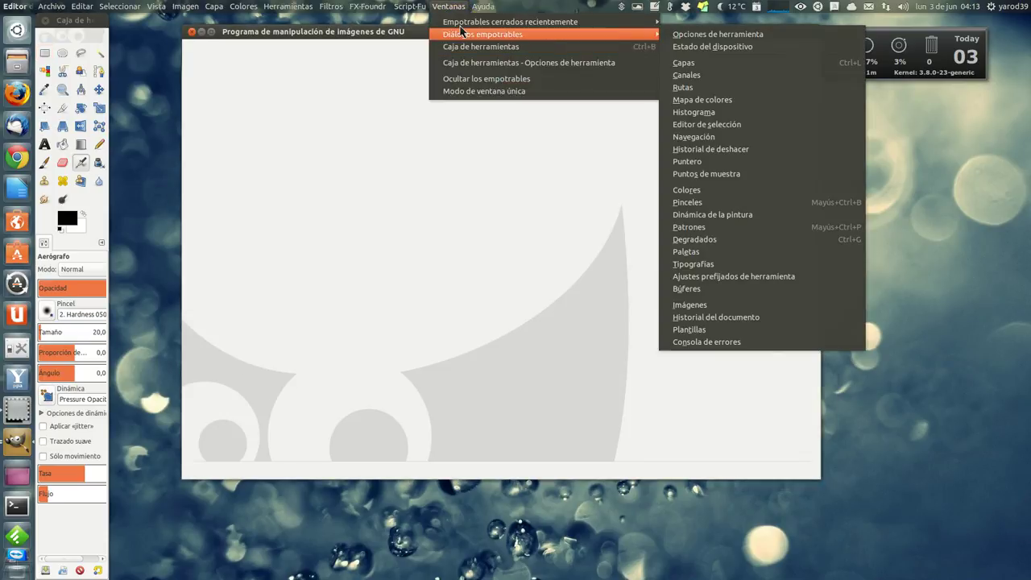
pyautogui.press('Right')
pyautogui.press('Down')
pyautogui.press('Down')
pyautogui.click(713, 63)
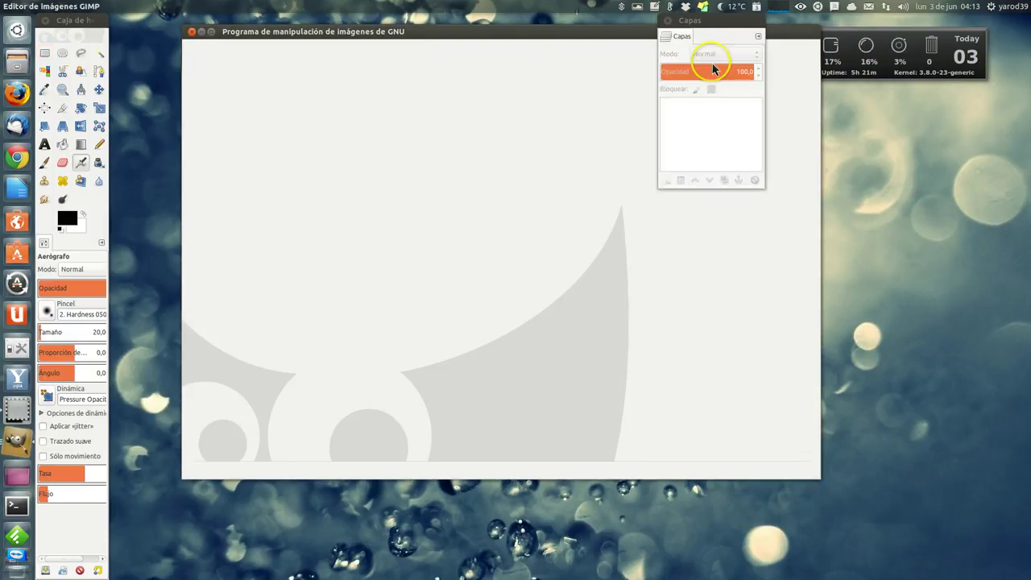
pyautogui.moveTo(702, 23)
pyautogui.mouseDown()
pyautogui.moveTo(938, 122)
pyautogui.moveTo(913, 131)
pyautogui.mouseUp()
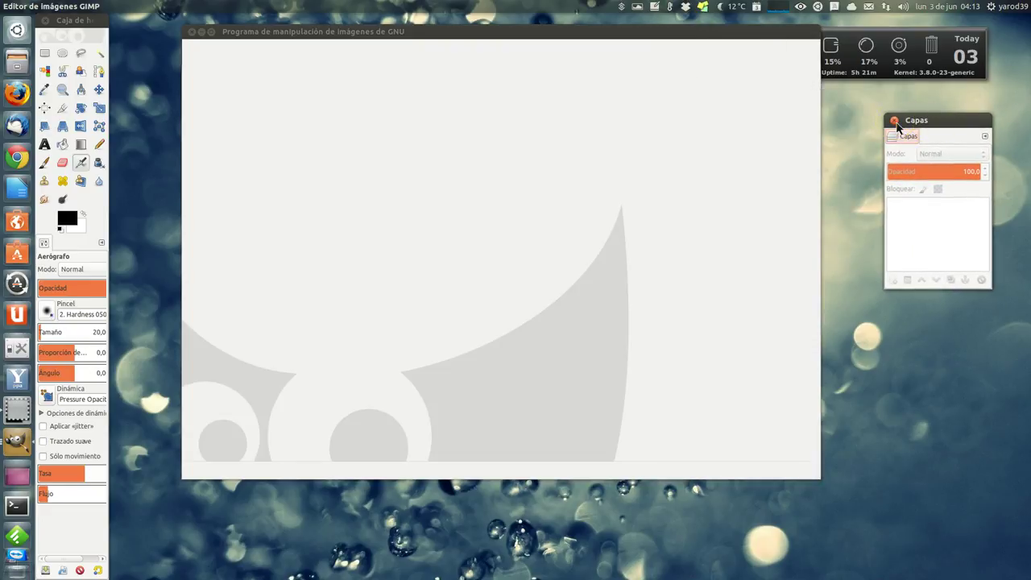
pyautogui.click(895, 121)
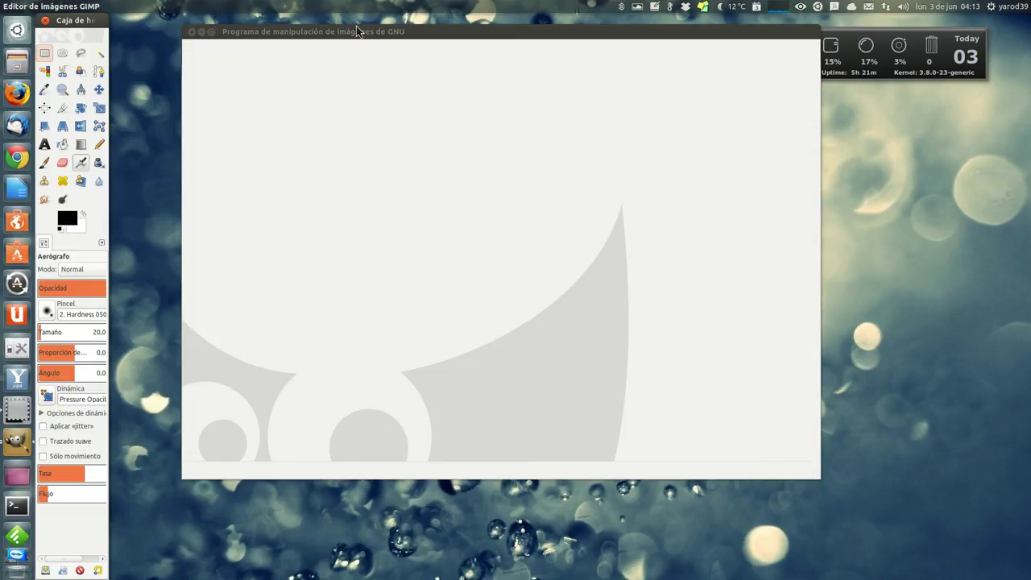
pyautogui.click(474, 28)
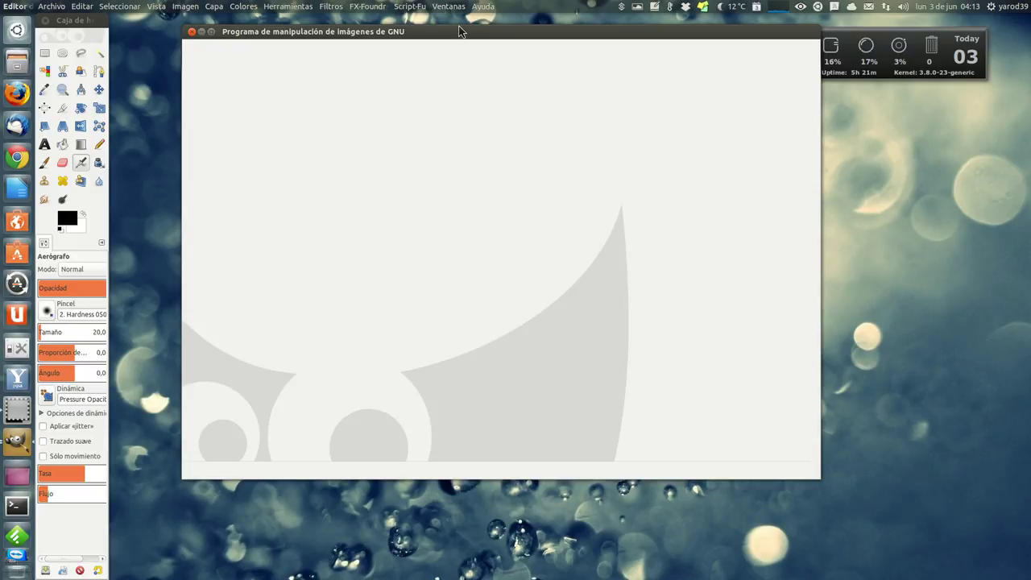
# - Reopen the Capas - Degradados dock, then toggle Modo de ventana única on and off again
pyautogui.hotkey('alt', 'n')
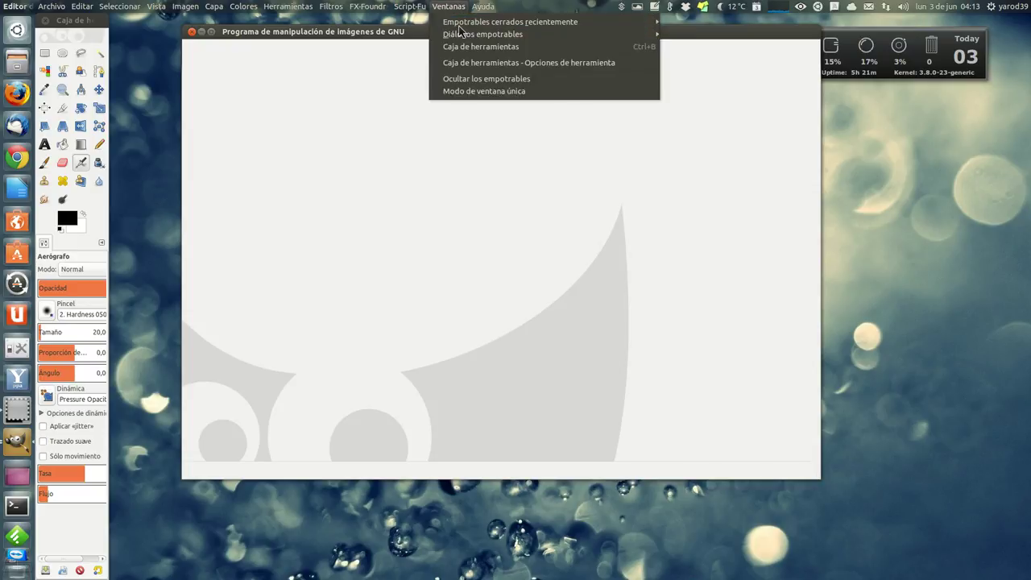
pyautogui.click(689, 23)
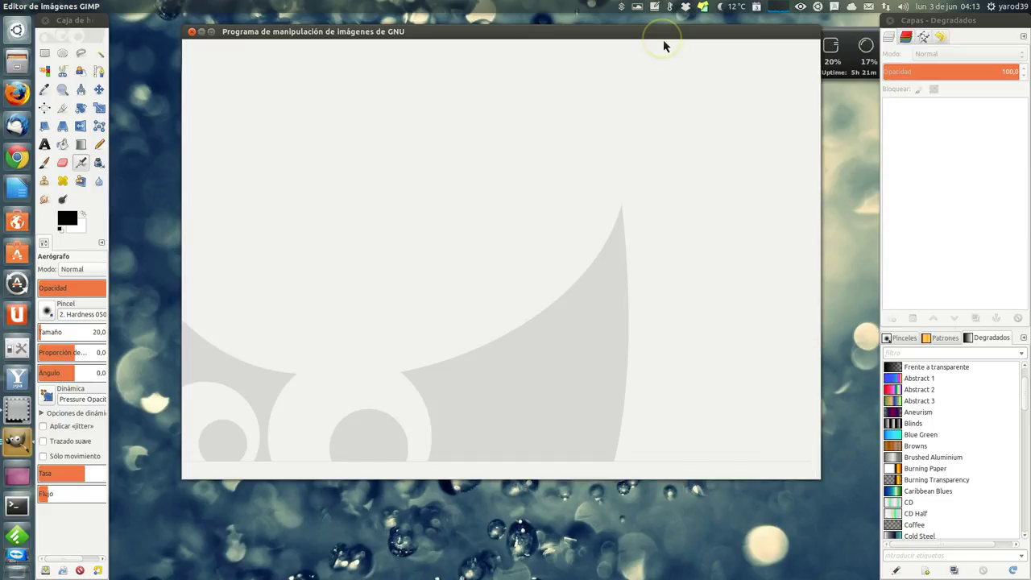
pyautogui.hotkey('alt', 'n')
pyautogui.moveTo(242, 6)
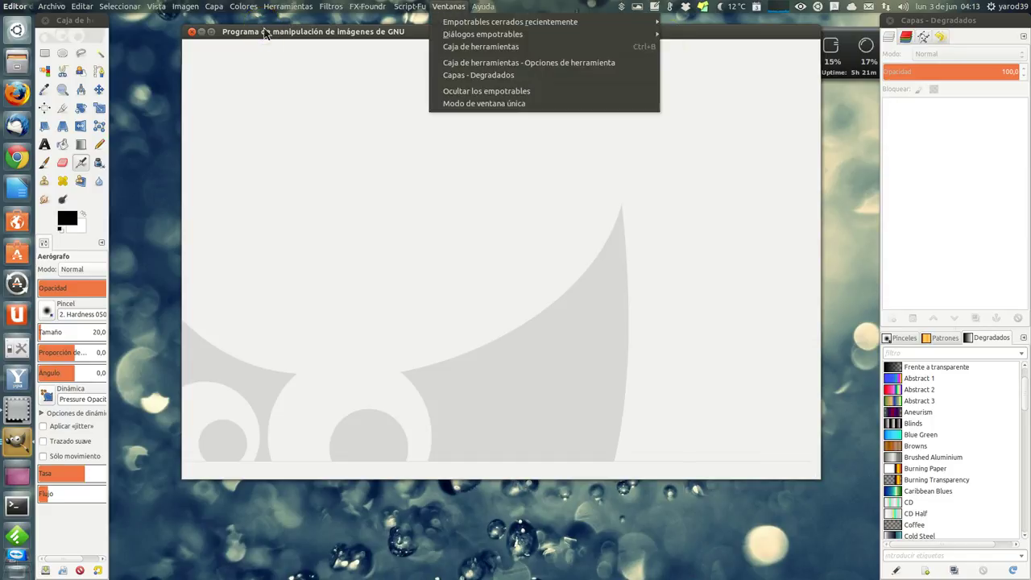
pyautogui.press('Up')
pyautogui.press('Return')
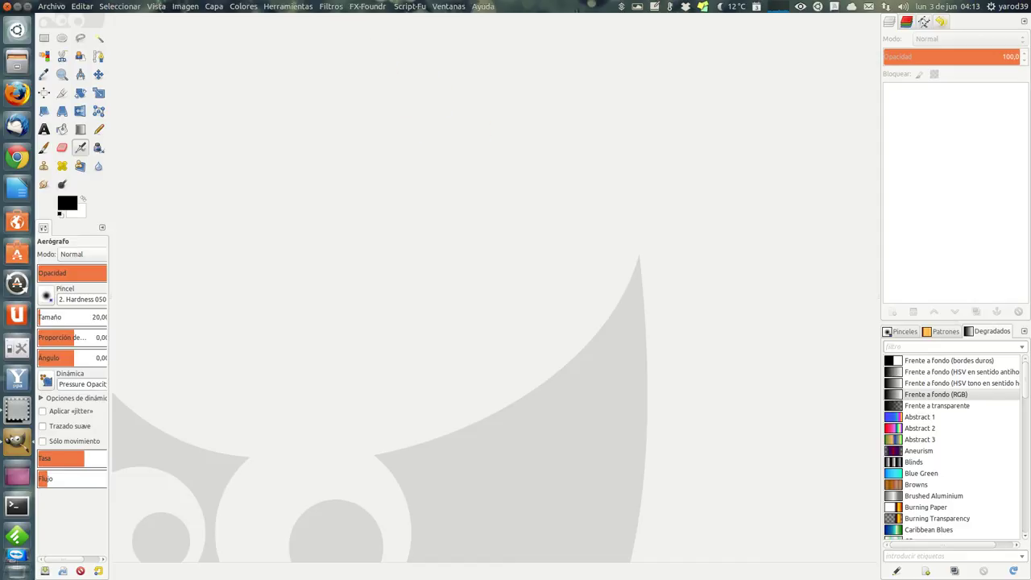
pyautogui.moveTo(10, 6)
pyautogui.click(450, 7)
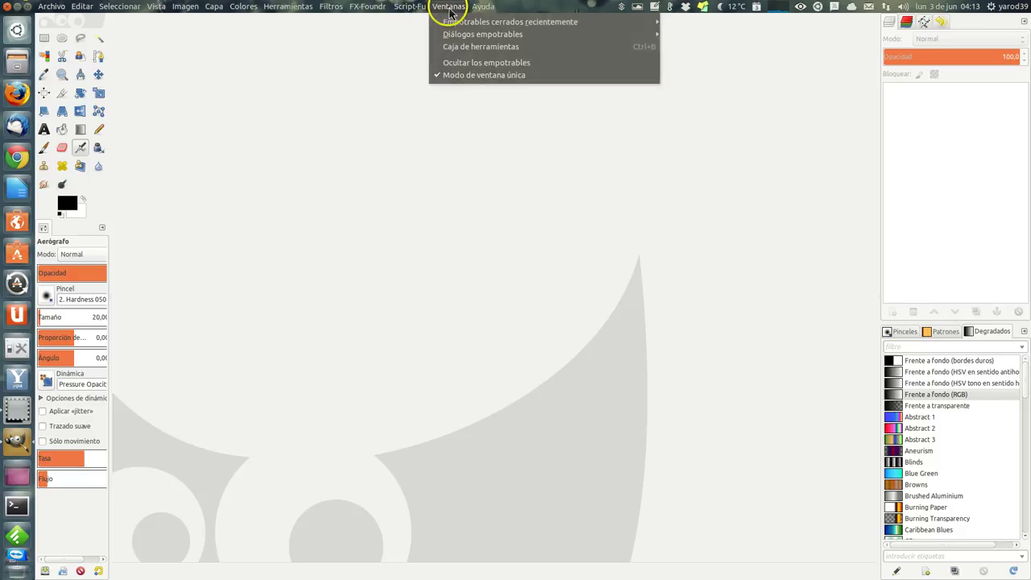
pyautogui.click(460, 75)
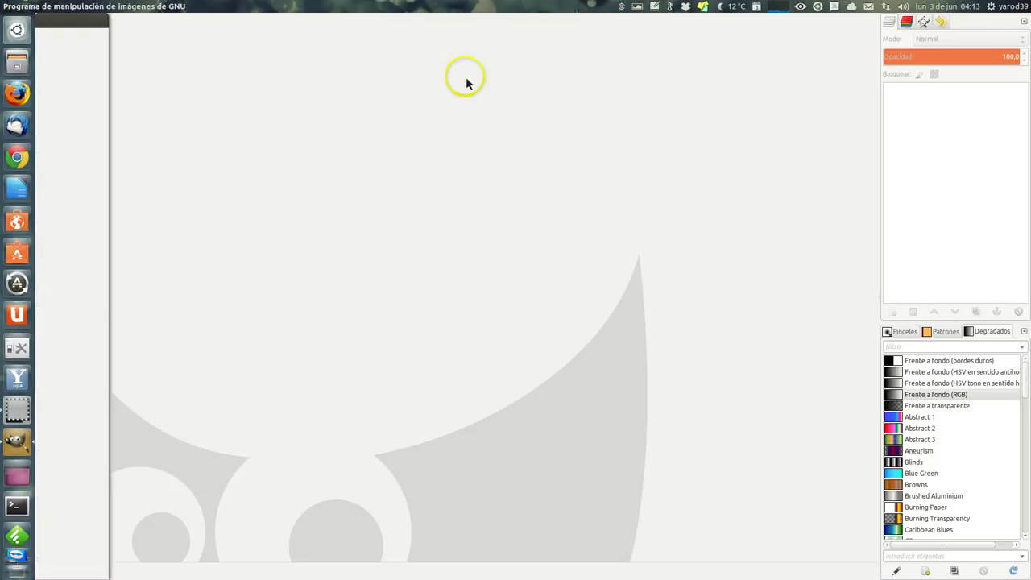
pyautogui.moveTo(360, 37); pyautogui.dragTo(357, 27)
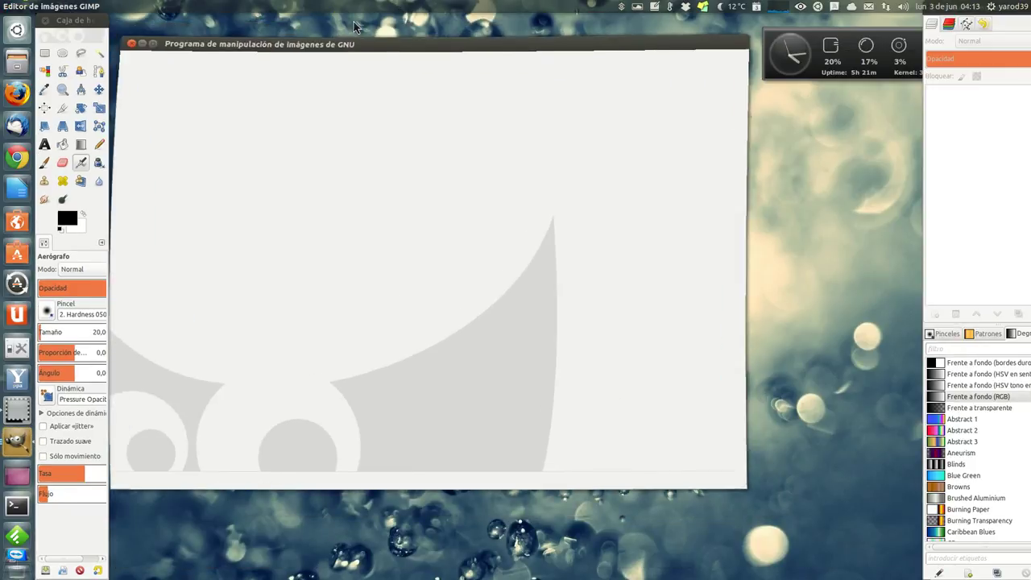
pyautogui.click(492, 50)
pyautogui.click(924, 53)
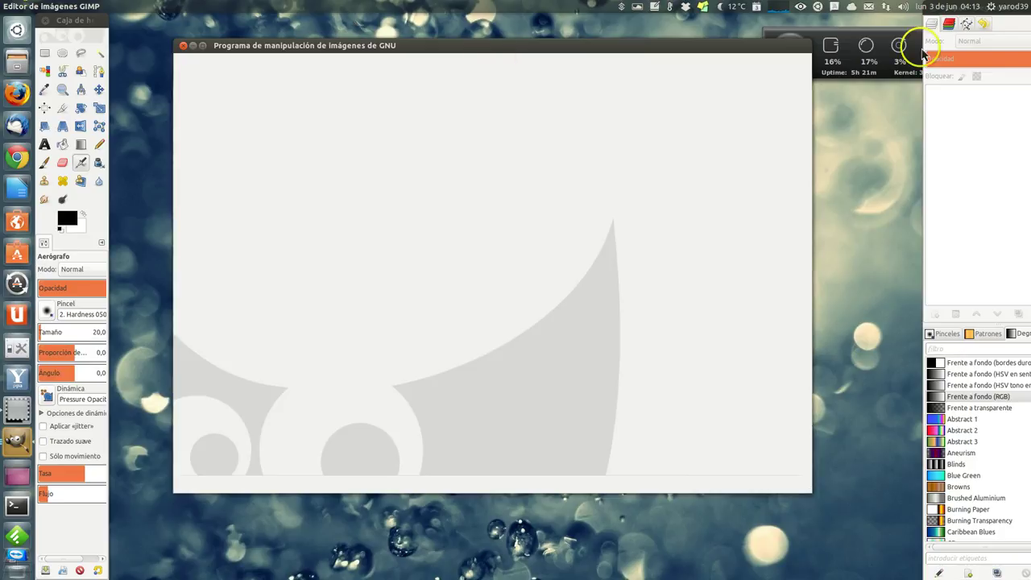
pyautogui.click(970, 13)
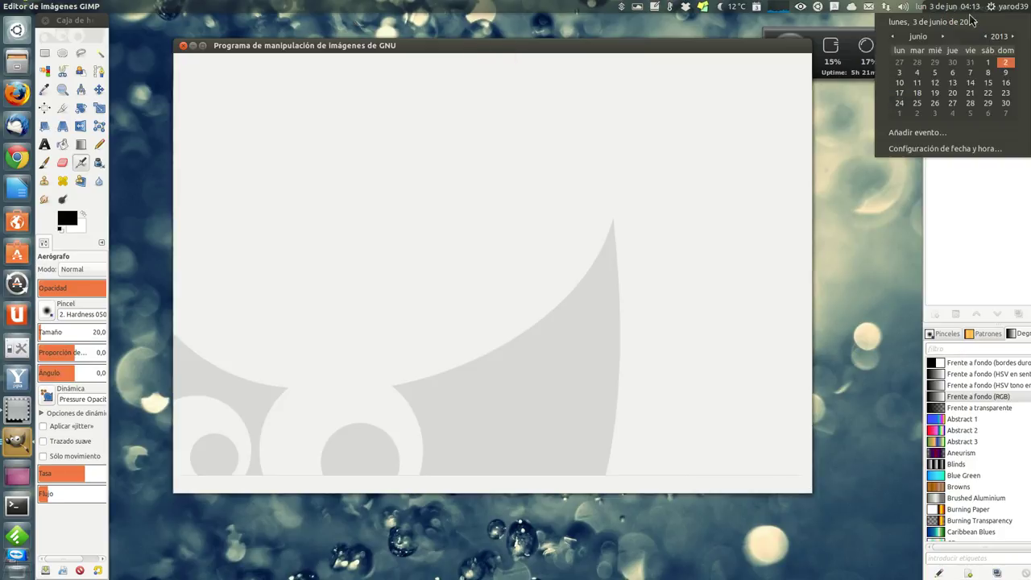
pyautogui.click(971, 20)
pyautogui.click(984, 15)
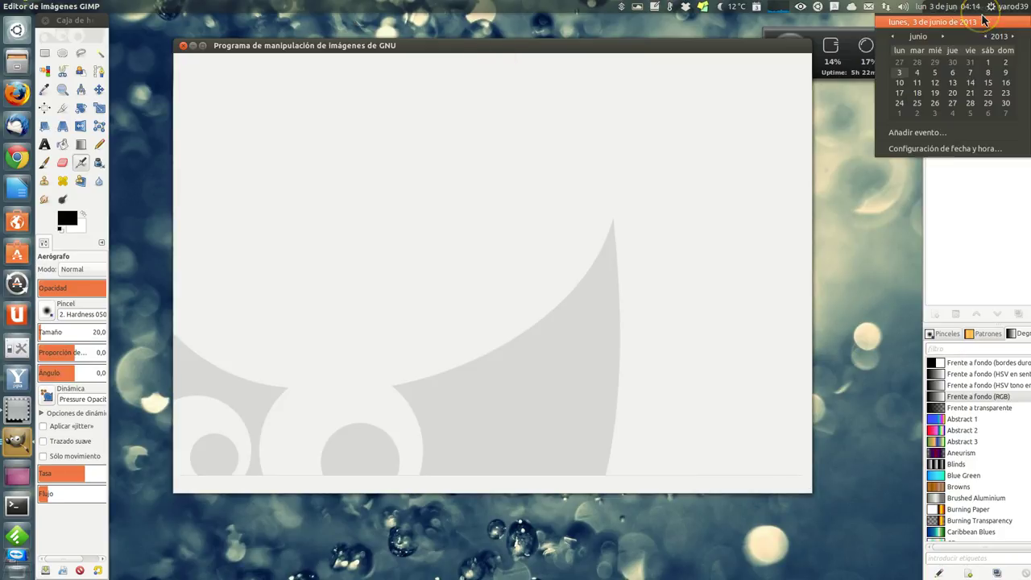
pyautogui.click(983, 15)
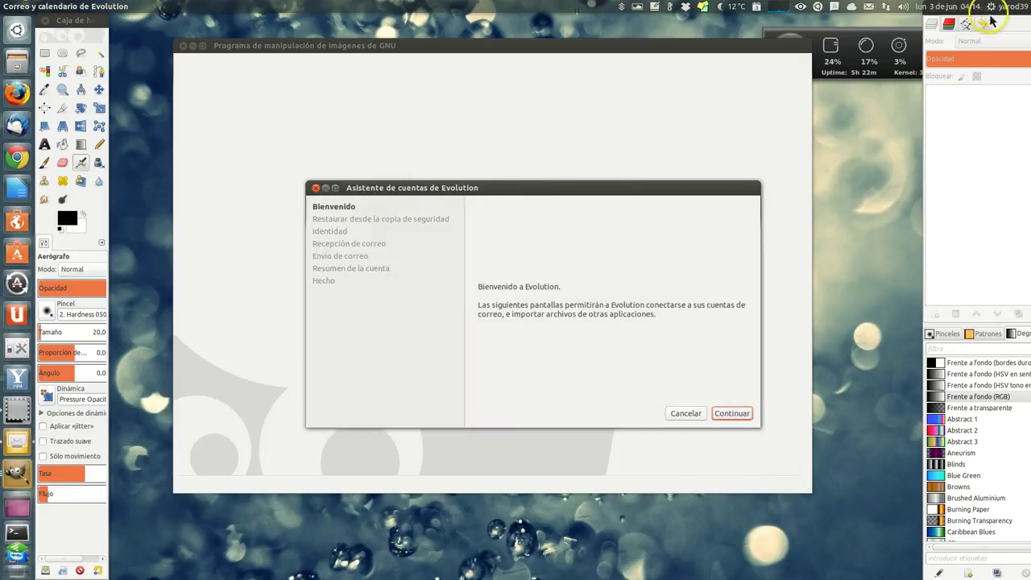
pyautogui.click(941, 27)
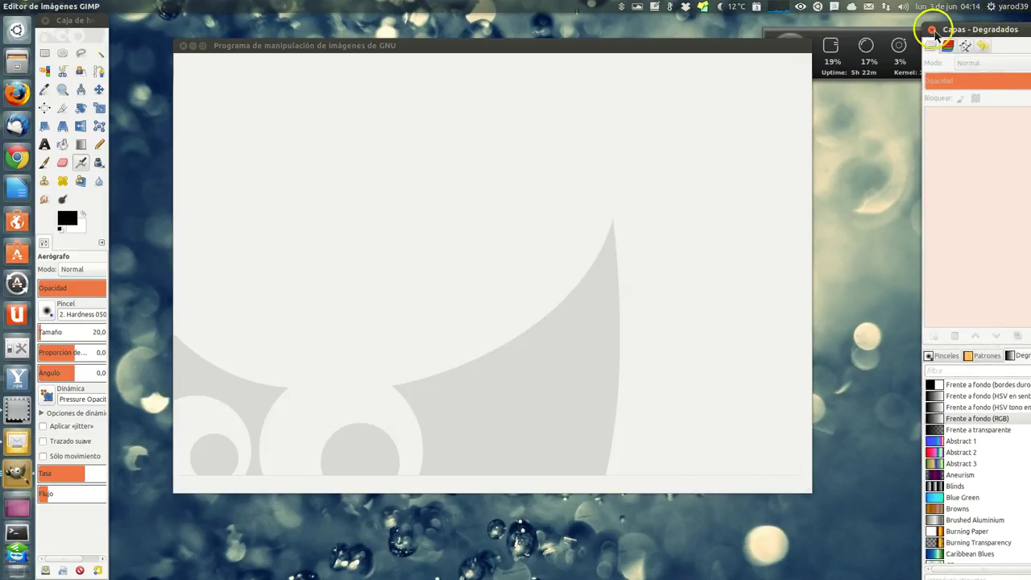
pyautogui.click(932, 30)
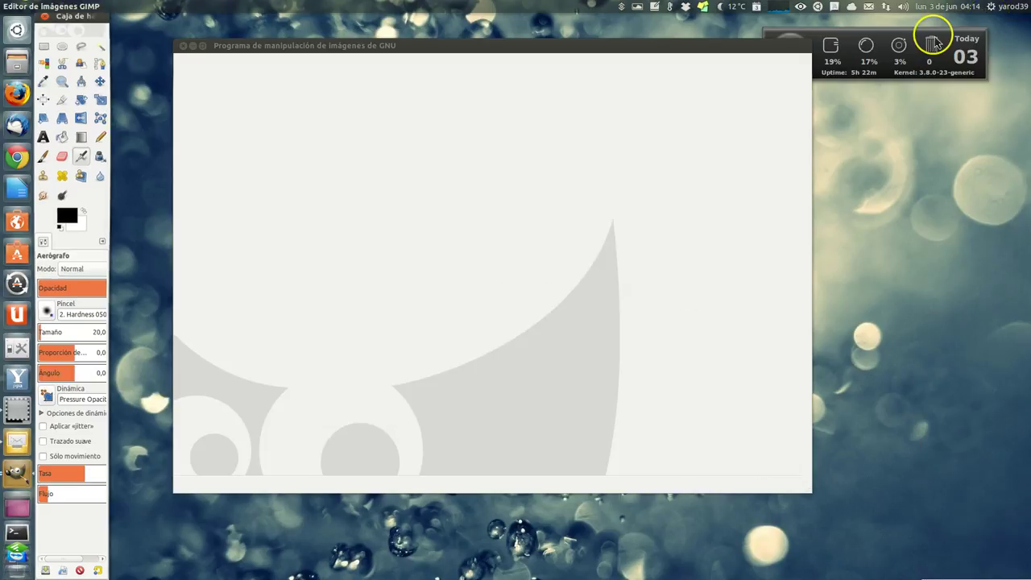
pyautogui.click(45, 20)
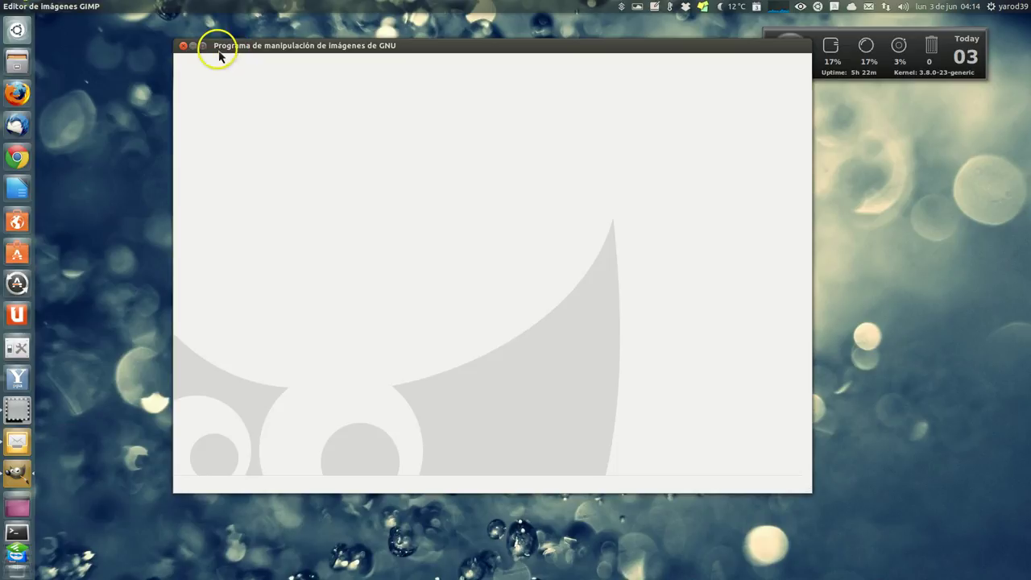
pyautogui.click(185, 47)
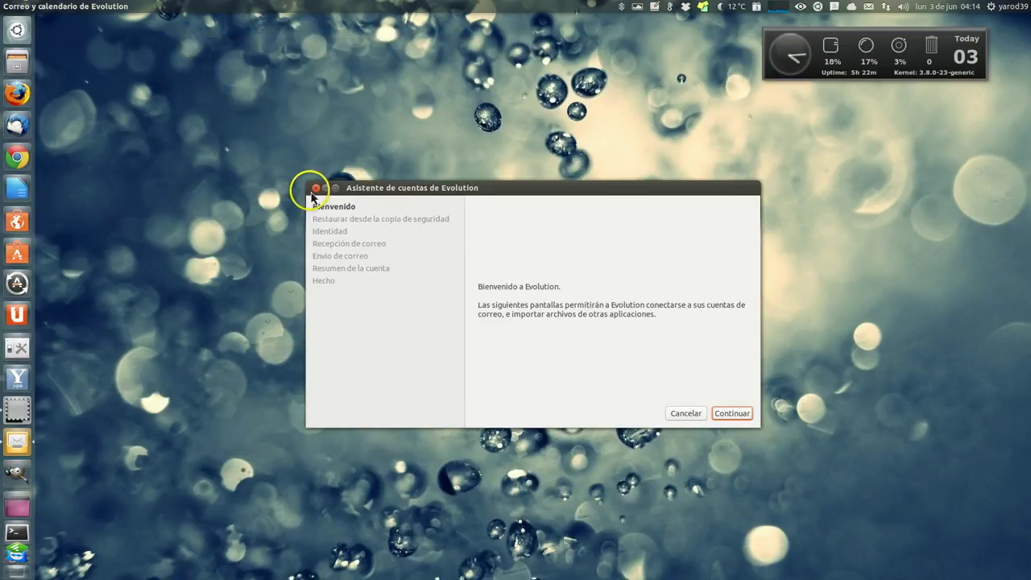
pyautogui.click(315, 188)
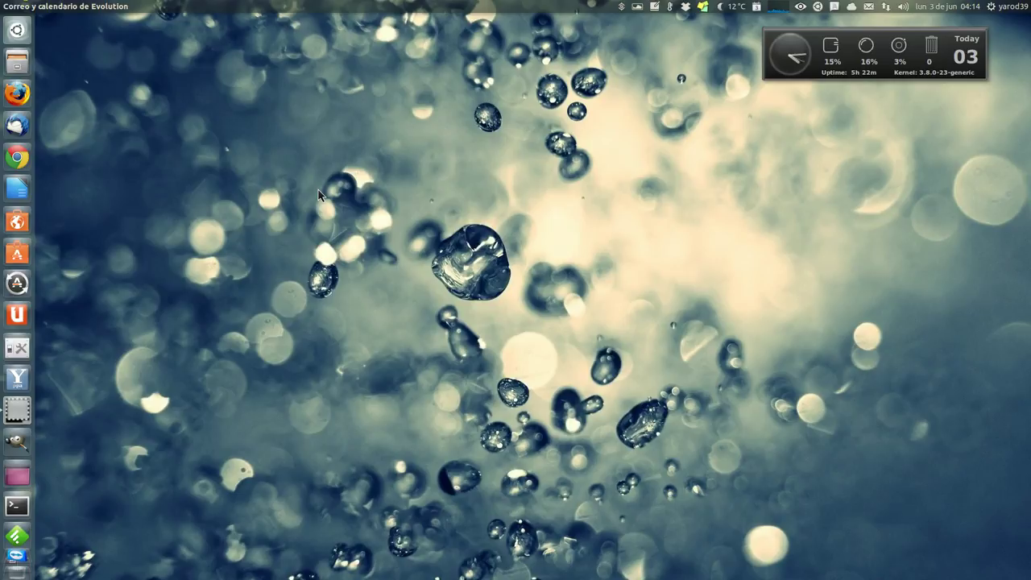
pyautogui.click(17, 441)
pyautogui.click(188, 427)
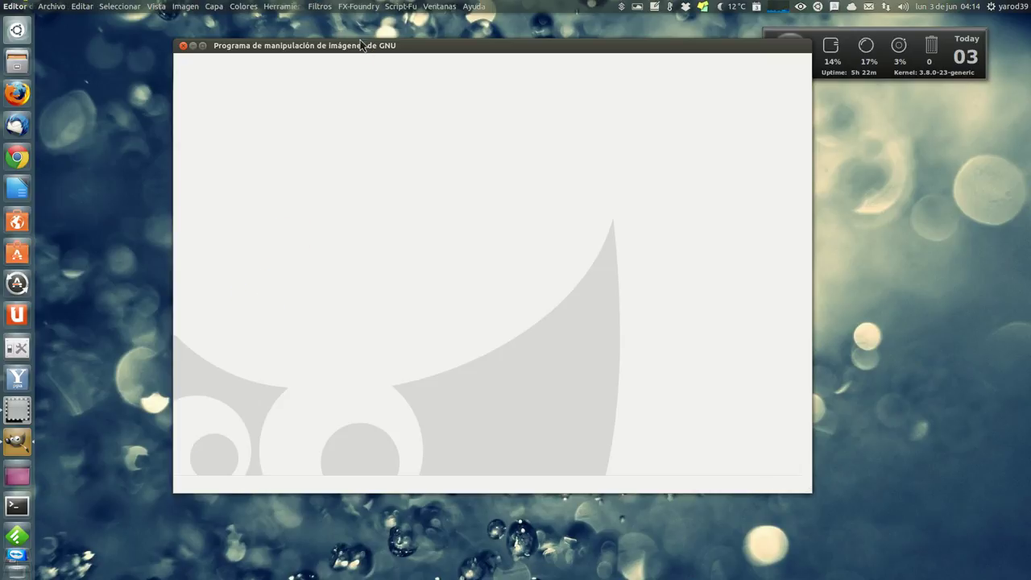
# - Reopen the toolbox with tool options and the Capas - Degradados dock from Empotrables cerrados recientemente
pyautogui.hotkey('alt', 'n')
pyautogui.press('Down')
pyautogui.press('Down')
pyautogui.press('Right')
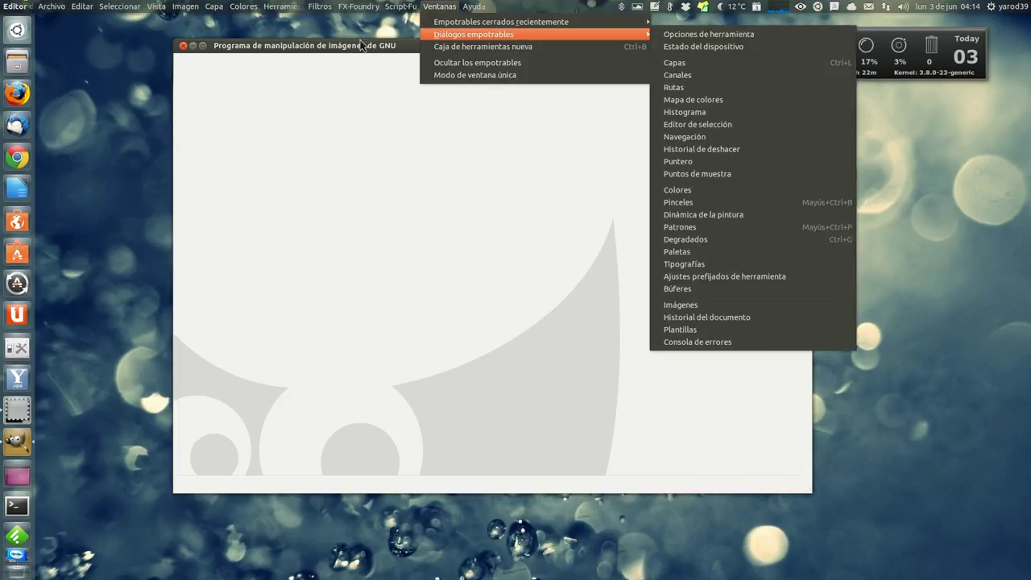
pyautogui.moveTo(501, 22)
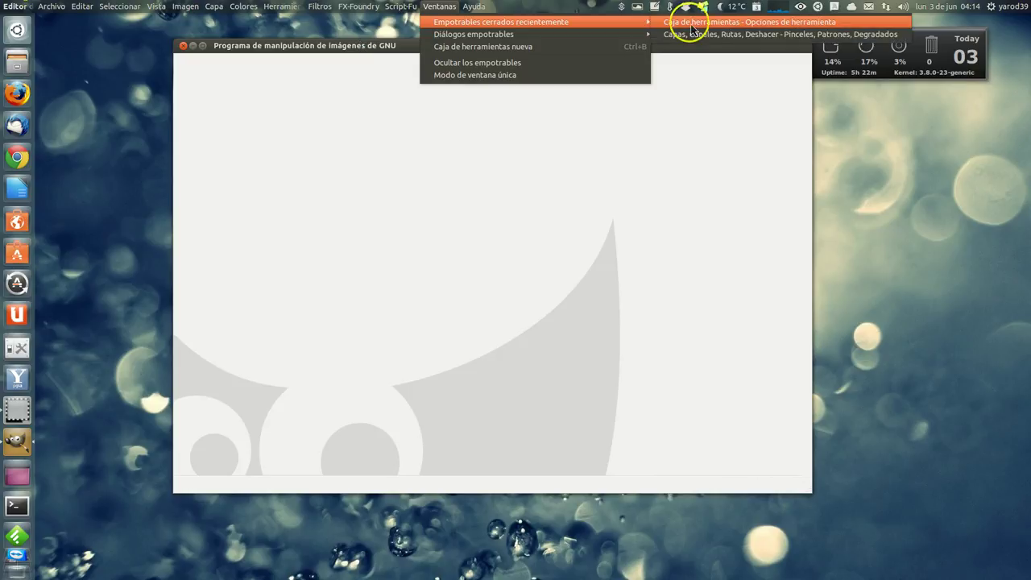
pyautogui.click(690, 28)
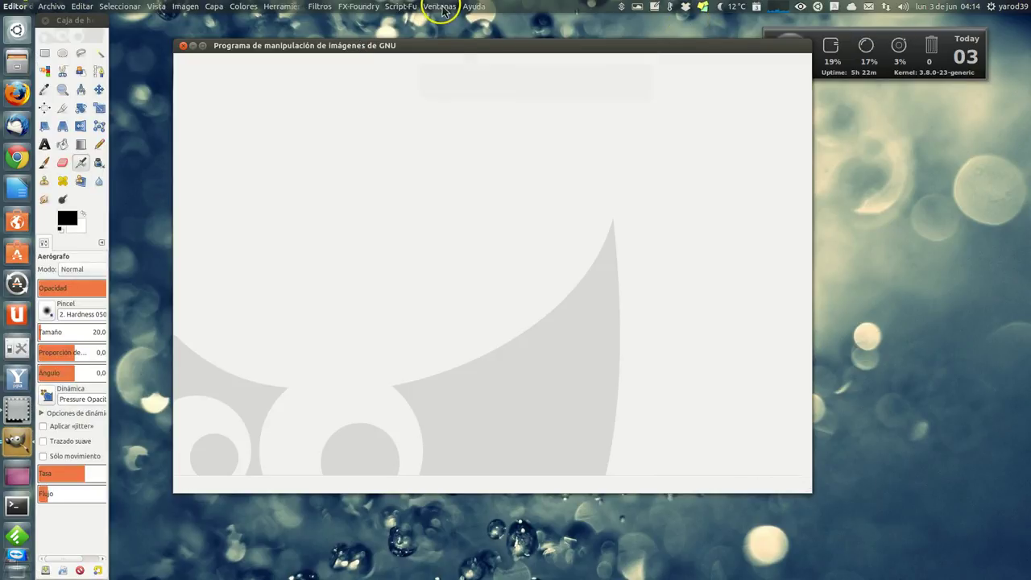
pyautogui.click(439, 7)
pyautogui.click(686, 27)
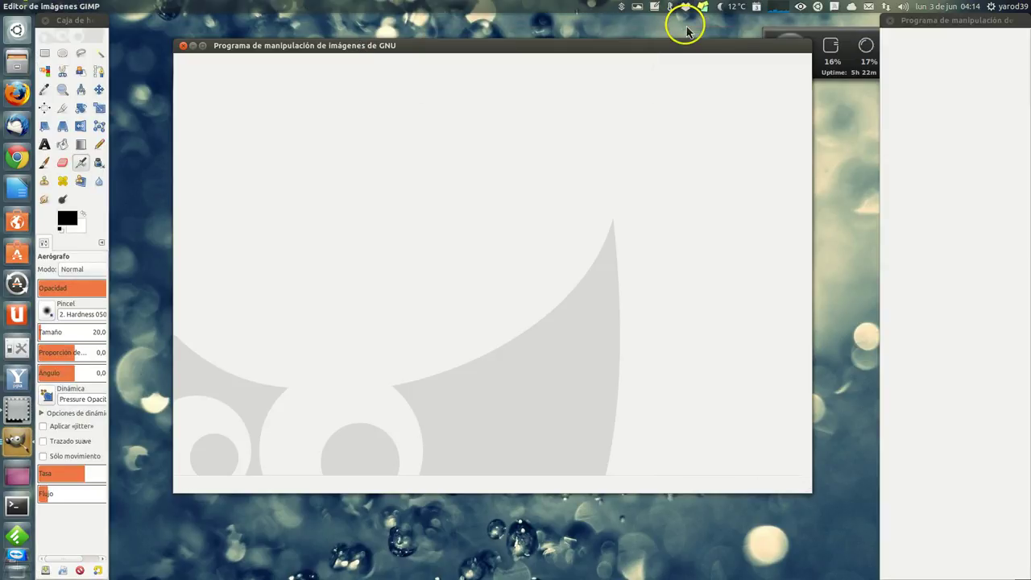
pyautogui.click(498, 43)
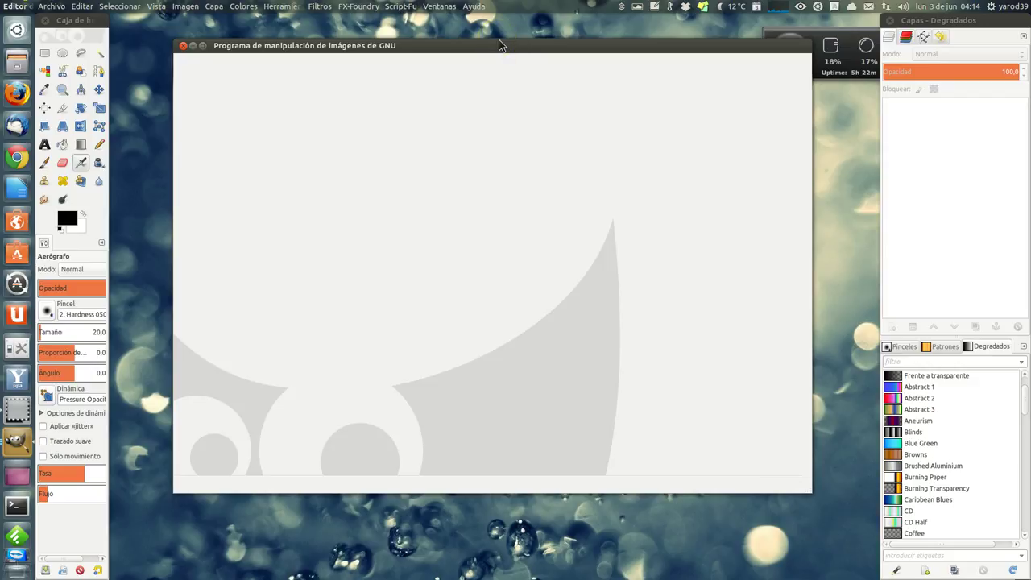
pyautogui.hotkey('alt', 'n')
pyautogui.press('Down')
pyautogui.press('Down')
pyautogui.press('Down')
pyautogui.press('Down')
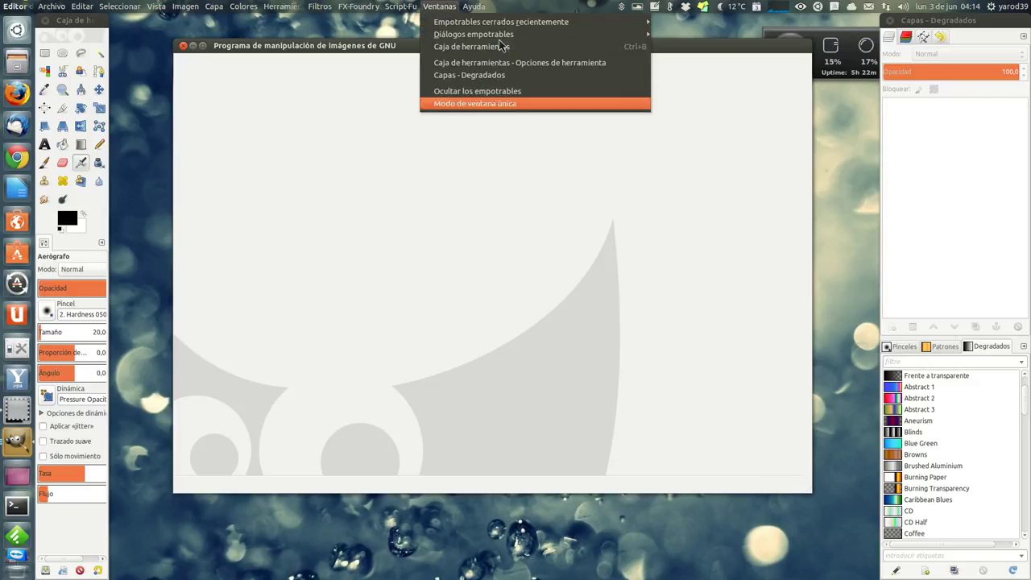
# - Widen the toolbox to five tool columns and widen the Layers–Gradients dock
pyautogui.press('Escape')
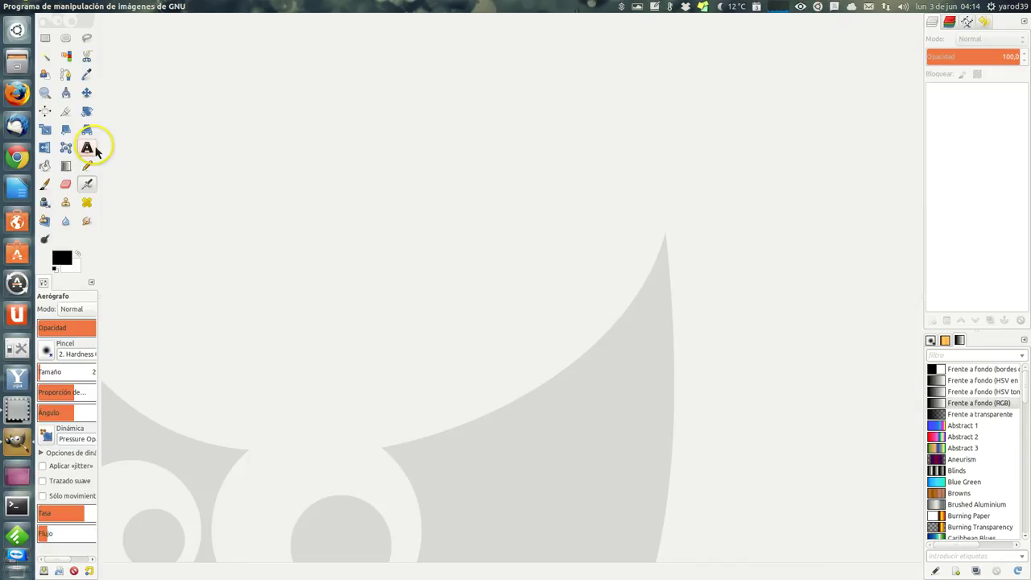
pyautogui.moveTo(102, 172); pyautogui.dragTo(146, 175)
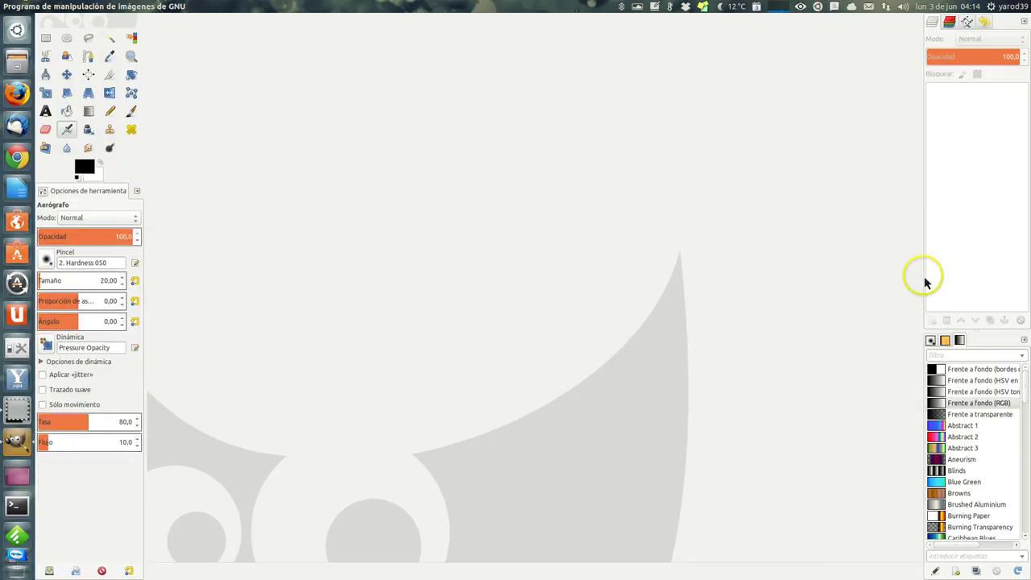
pyautogui.moveTo(925, 282); pyautogui.dragTo(843, 291)
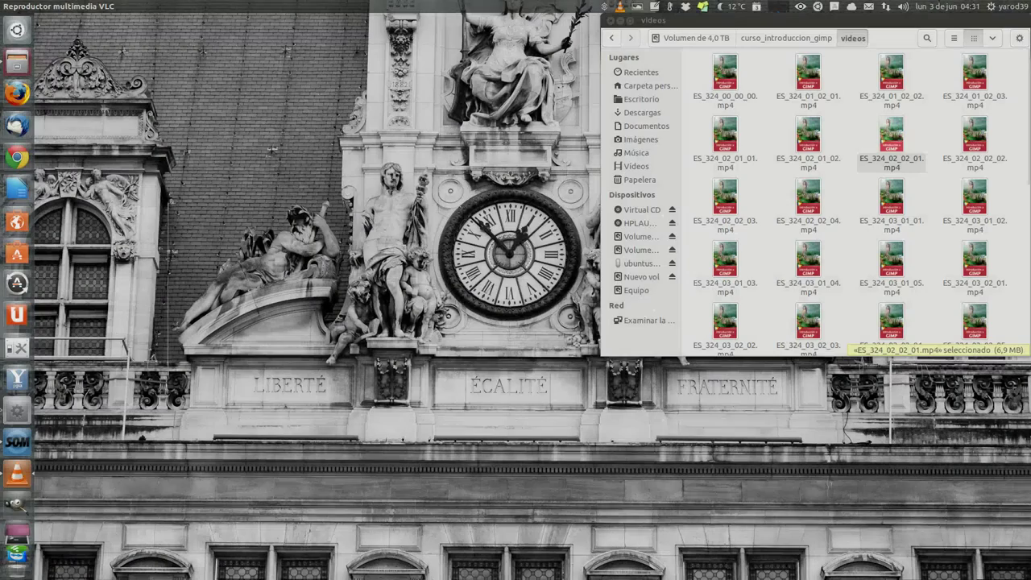
pyautogui.click(16, 506)
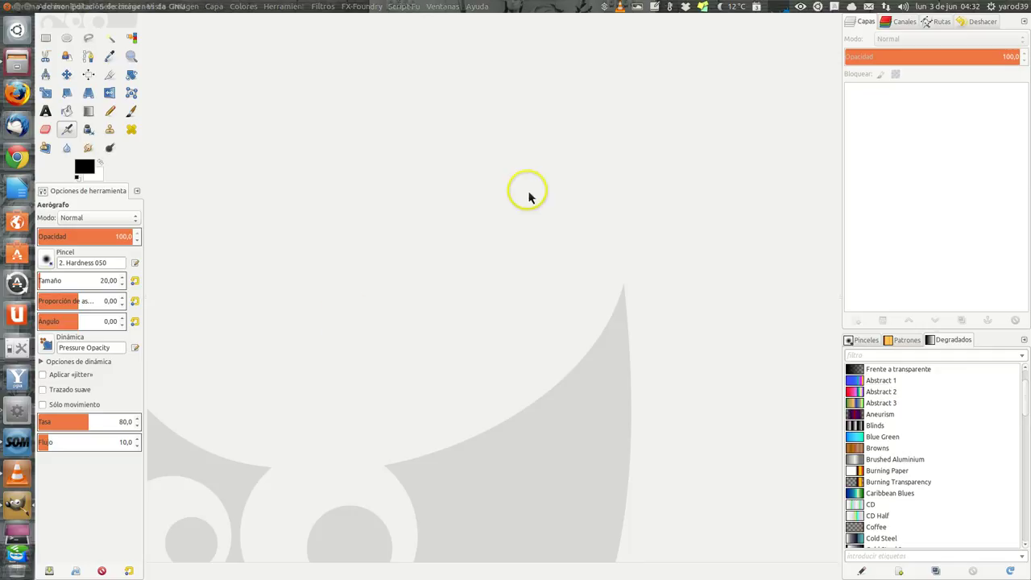
pyautogui.moveTo(97, 7)
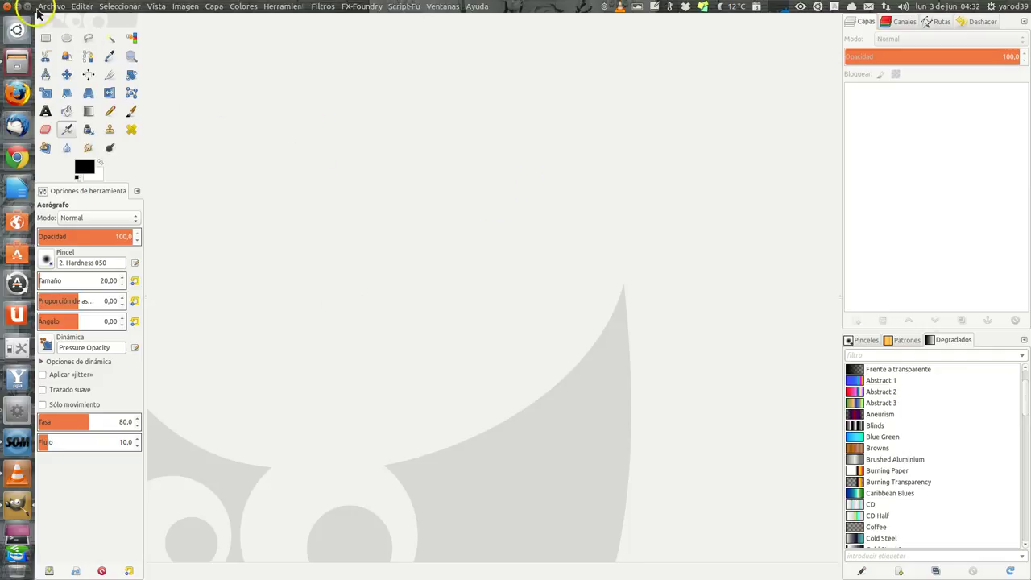
# - Start a new image from the A4 (300ppi) template, 209,97 × 297,01 mm
pyautogui.click(50, 6)
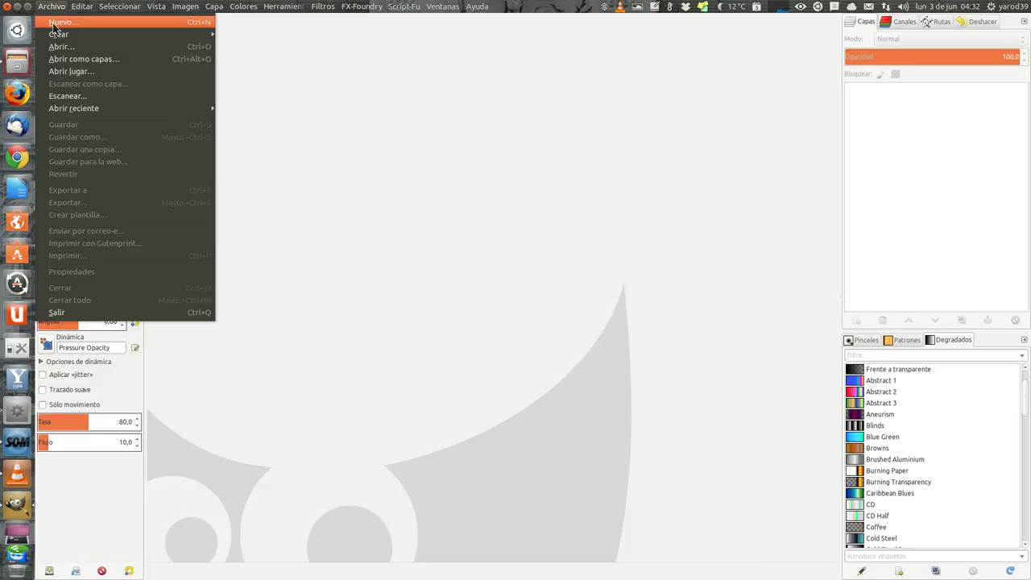
pyautogui.click(55, 22)
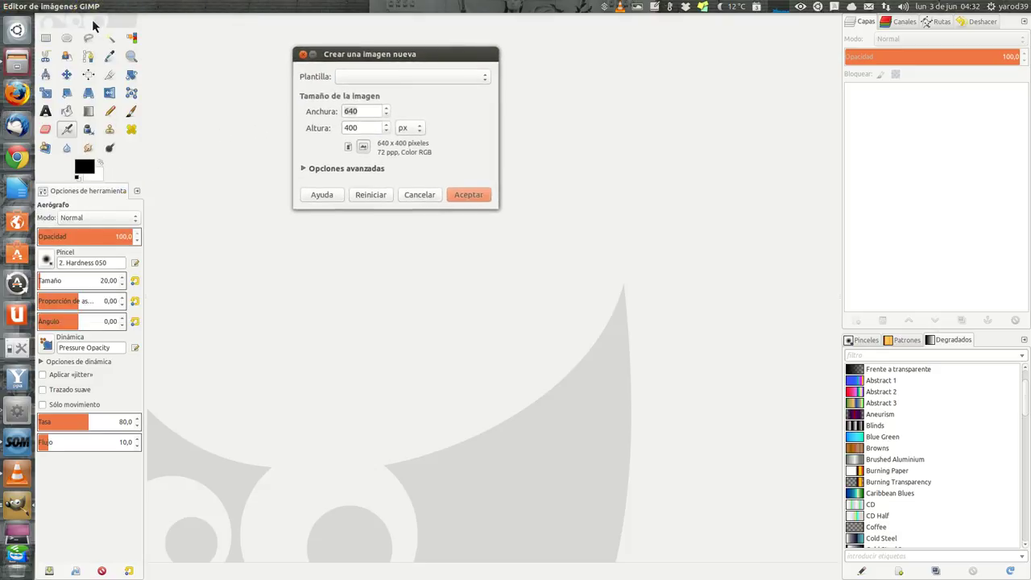
pyautogui.click(348, 53)
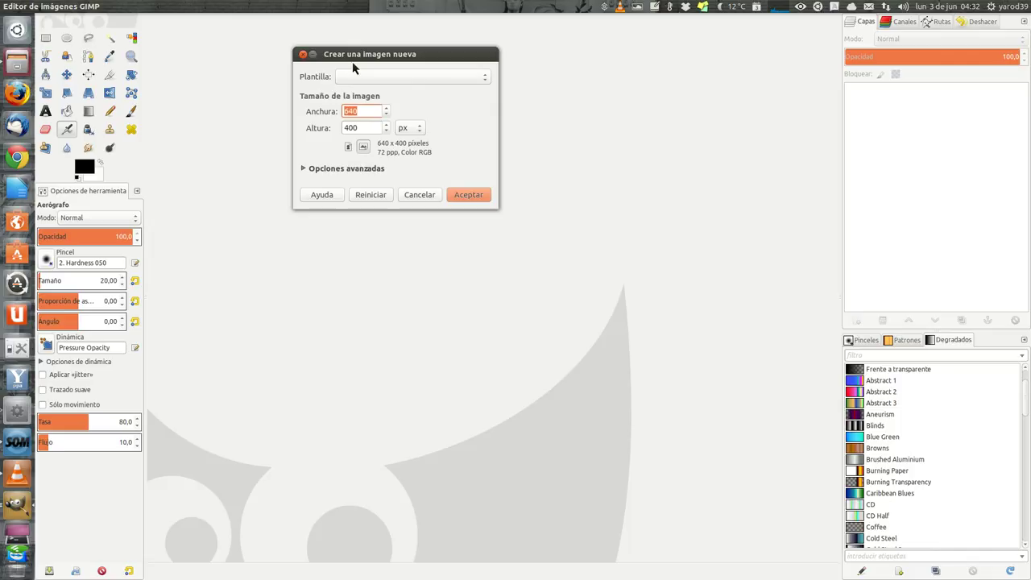
pyautogui.click(355, 76)
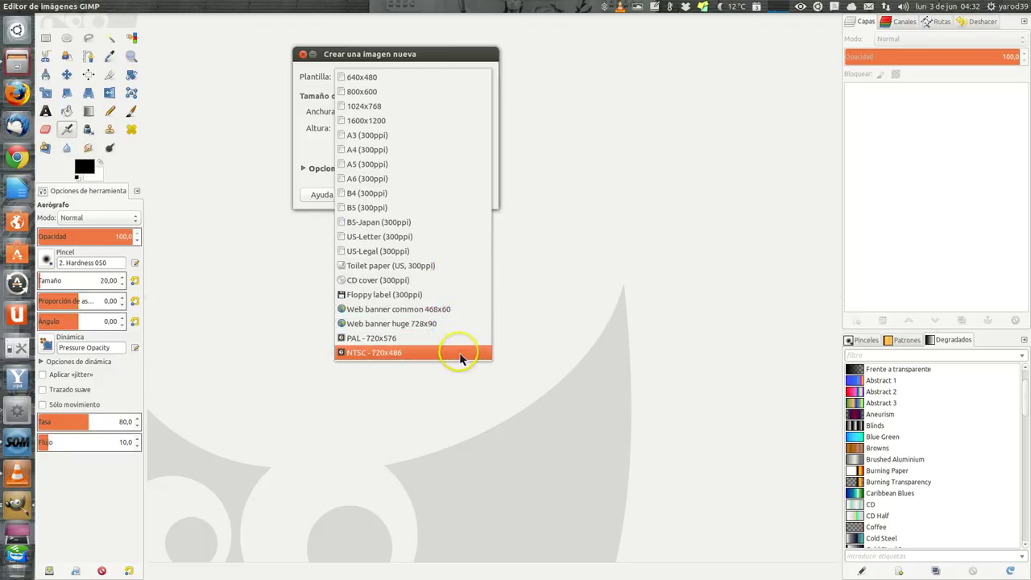
pyautogui.click(444, 154)
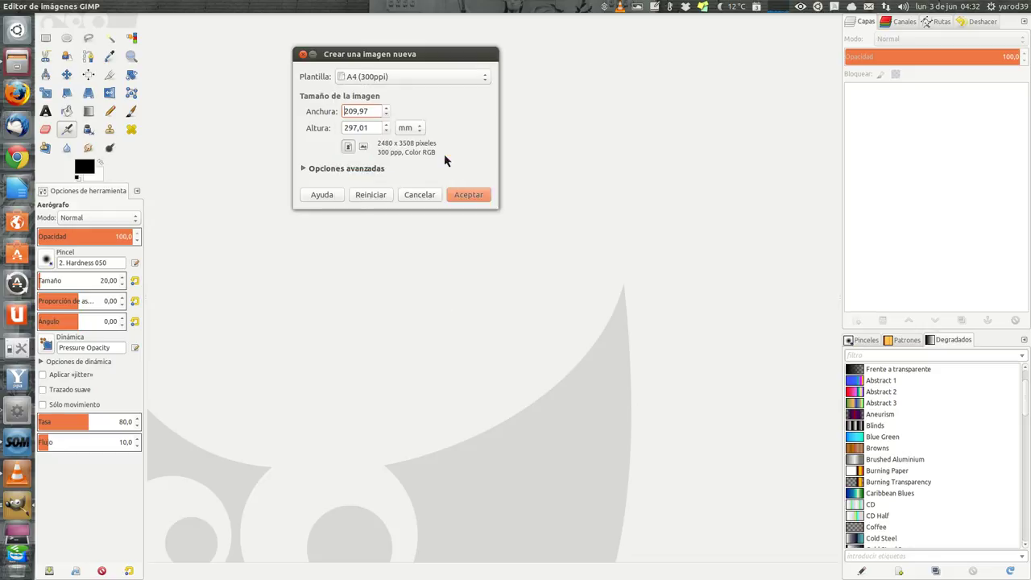
# - Nudge the width and height up slightly, keeping millimetres as the size unit
pyautogui.click(386, 109)
pyautogui.click(387, 125)
pyautogui.click(360, 113)
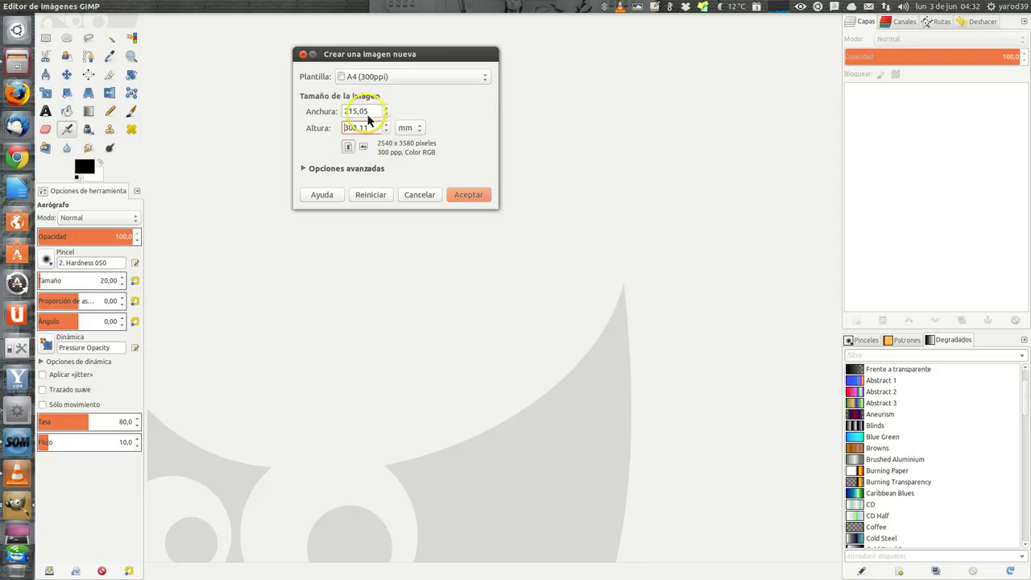
pyautogui.click(346, 128)
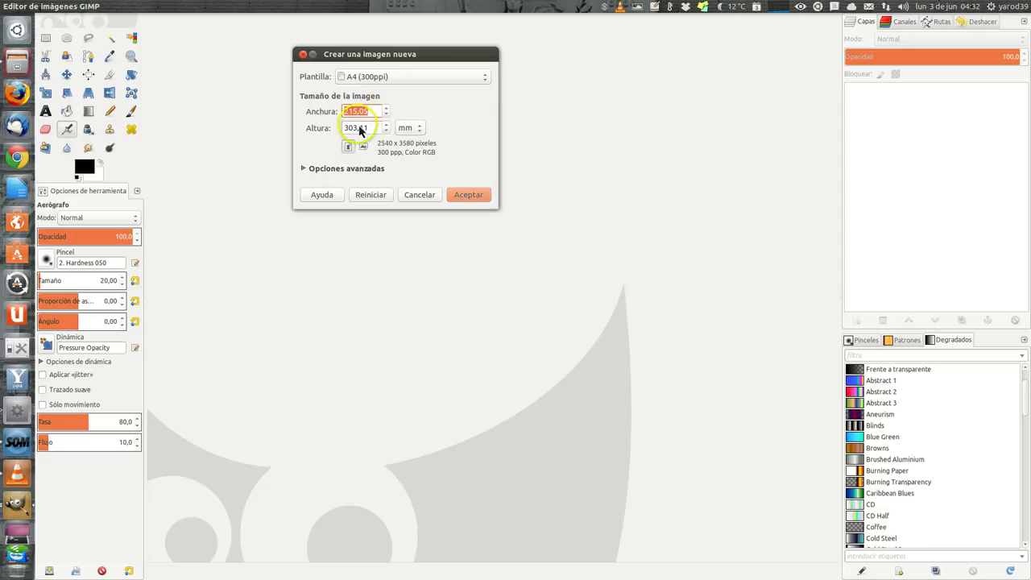
pyautogui.doubleClick(361, 128)
pyautogui.click(421, 134)
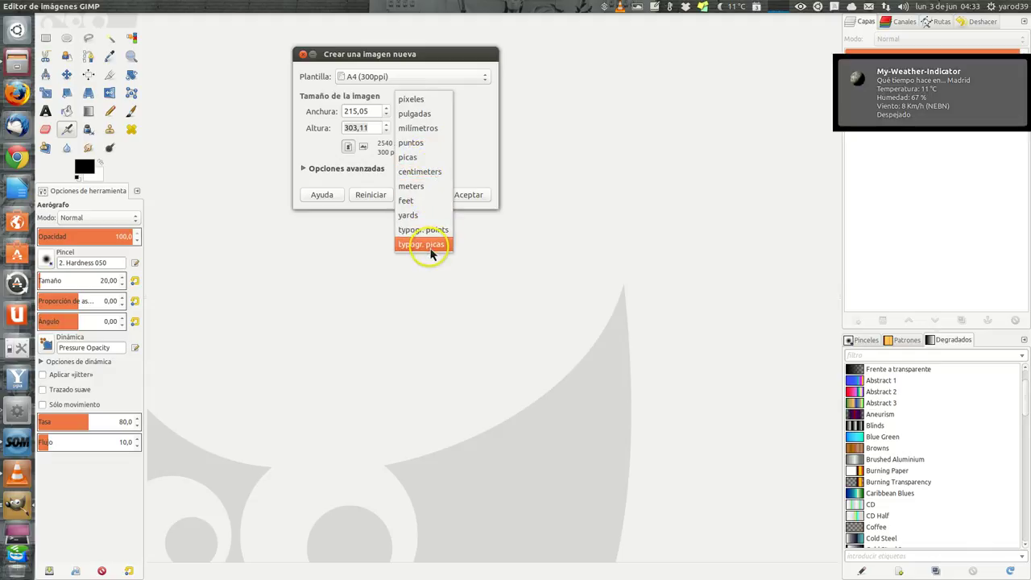
pyautogui.click(472, 167)
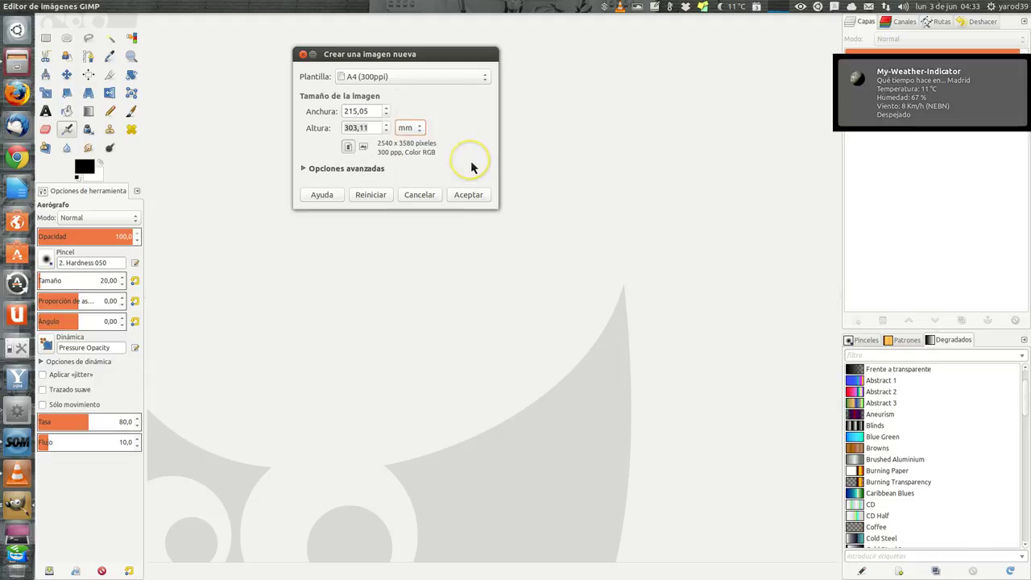
# - Switch the image to landscape, 303,11 × 215,05 mm (3580 × 2540 pixels), units in mm
pyautogui.click(363, 148)
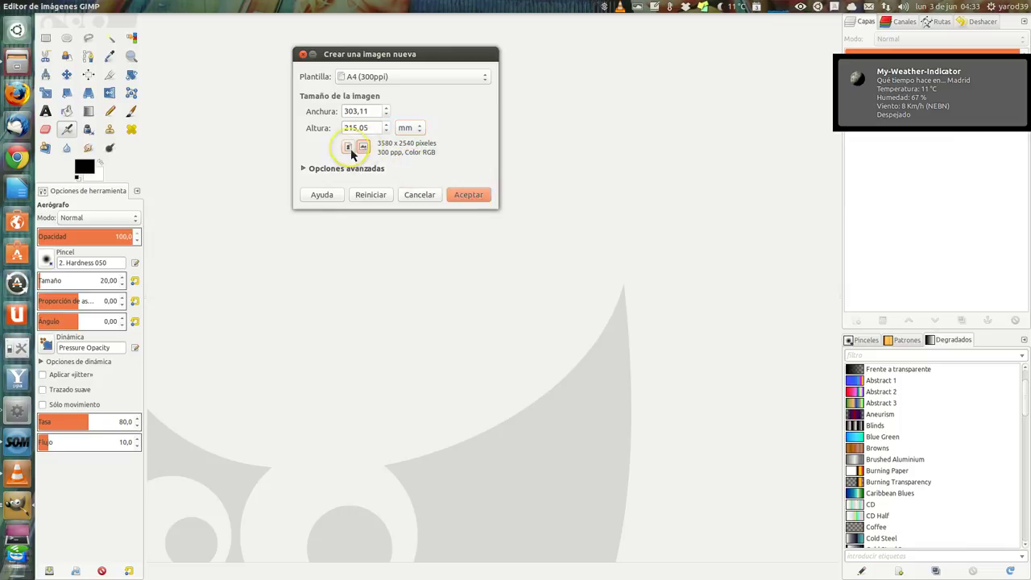
pyautogui.click(348, 147)
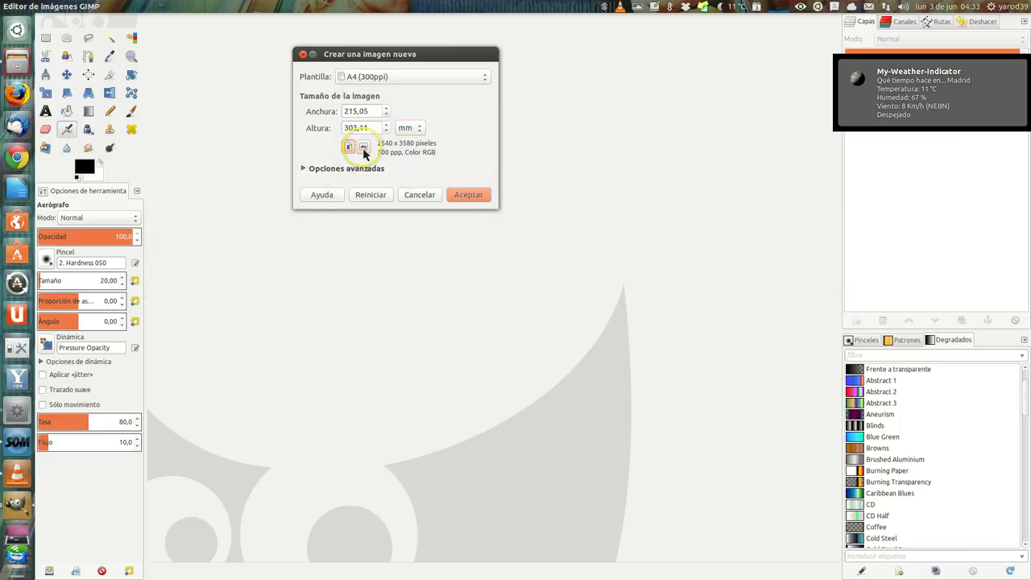
pyautogui.click(363, 148)
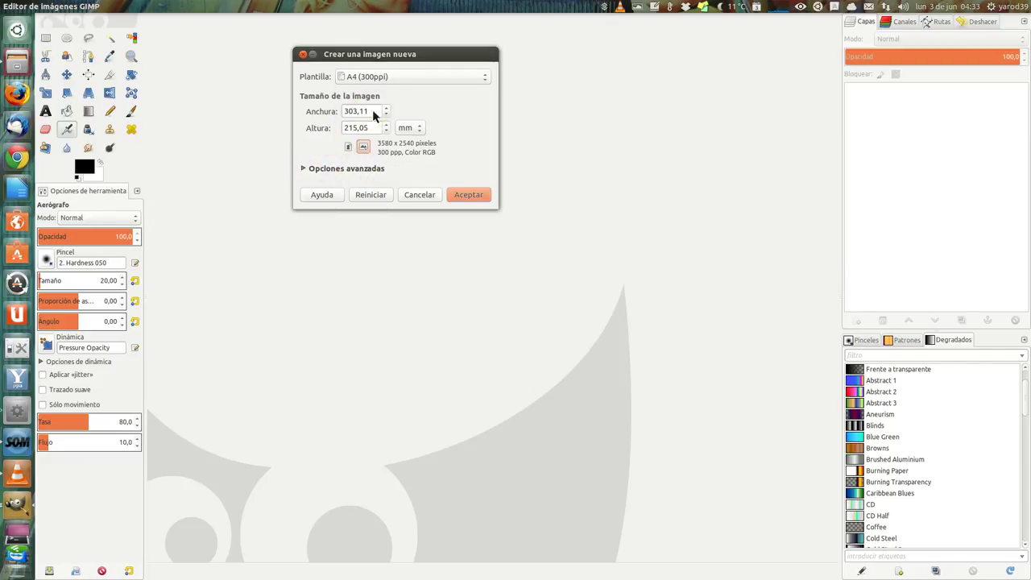
pyautogui.click(419, 131)
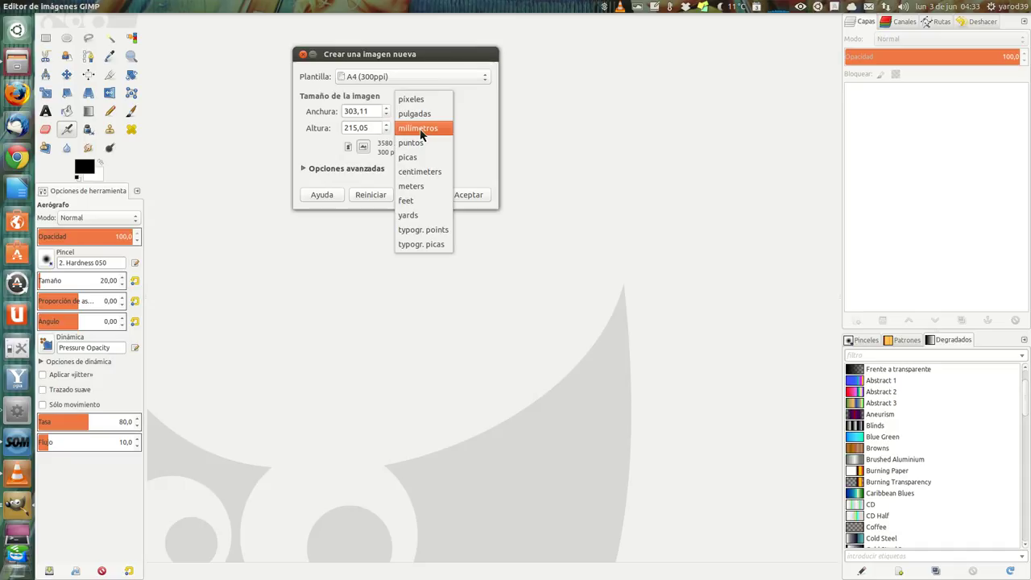
pyautogui.click(419, 129)
pyautogui.click(376, 114)
pyautogui.write('1200')
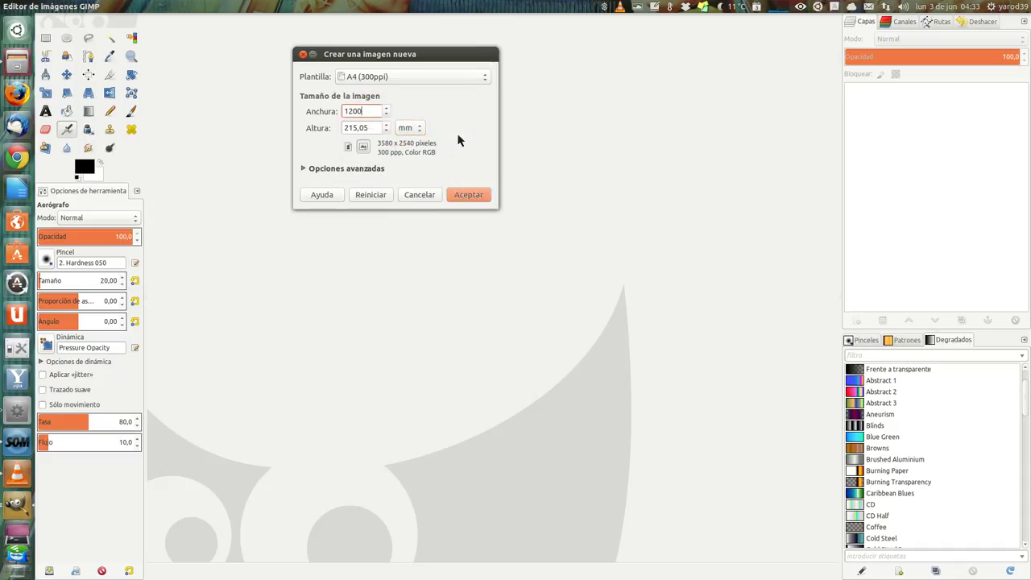
# - Set the size to 1200 × 900 mm, cancel the size warning, and show advanced options
pyautogui.press('Tab')
pyautogui.write('900')
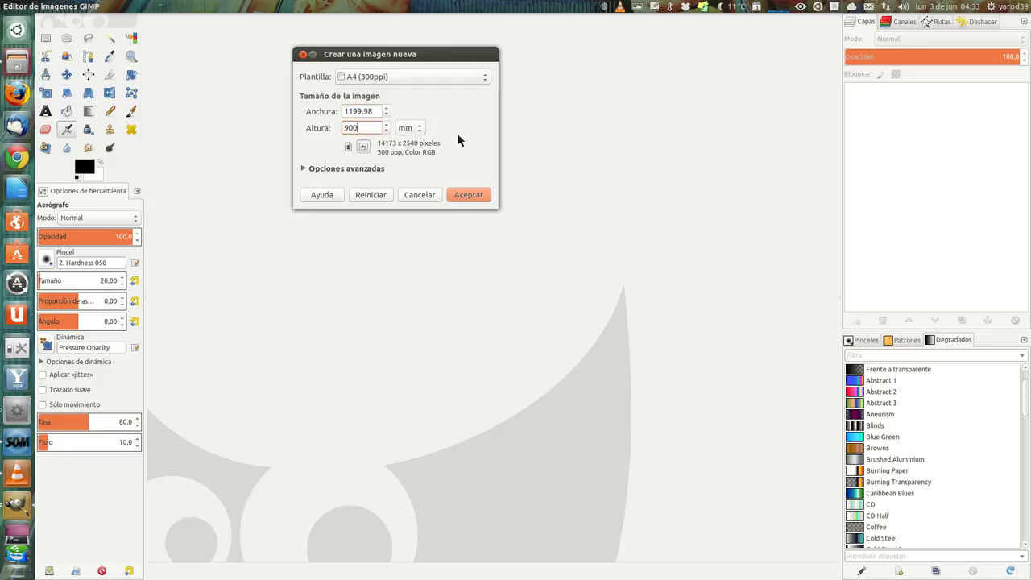
pyautogui.press('Return')
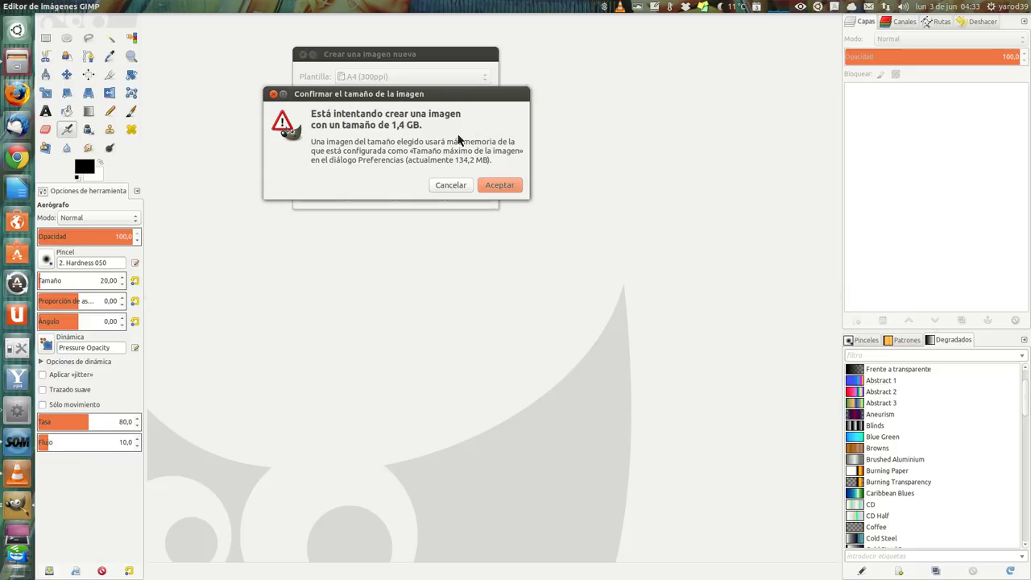
pyautogui.click(451, 186)
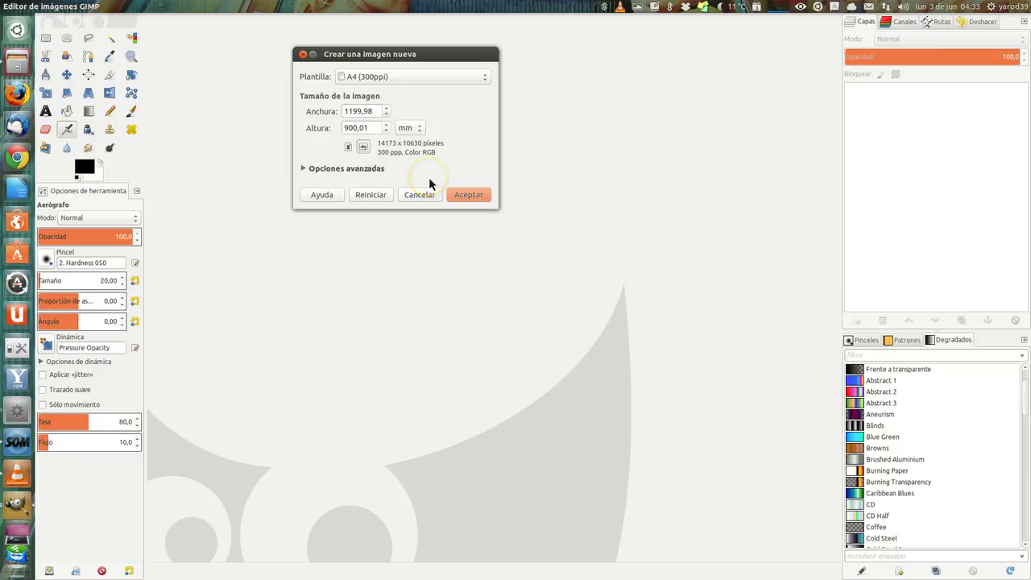
pyautogui.click(306, 171)
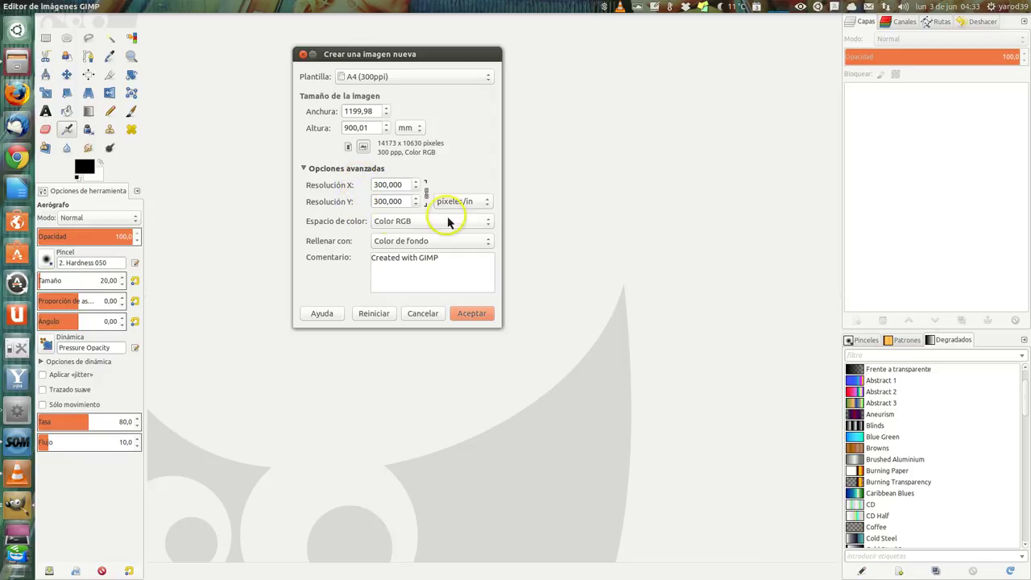
# - Measure resolution in pixels per inch, keeping X and Y at 300
pyautogui.click(489, 206)
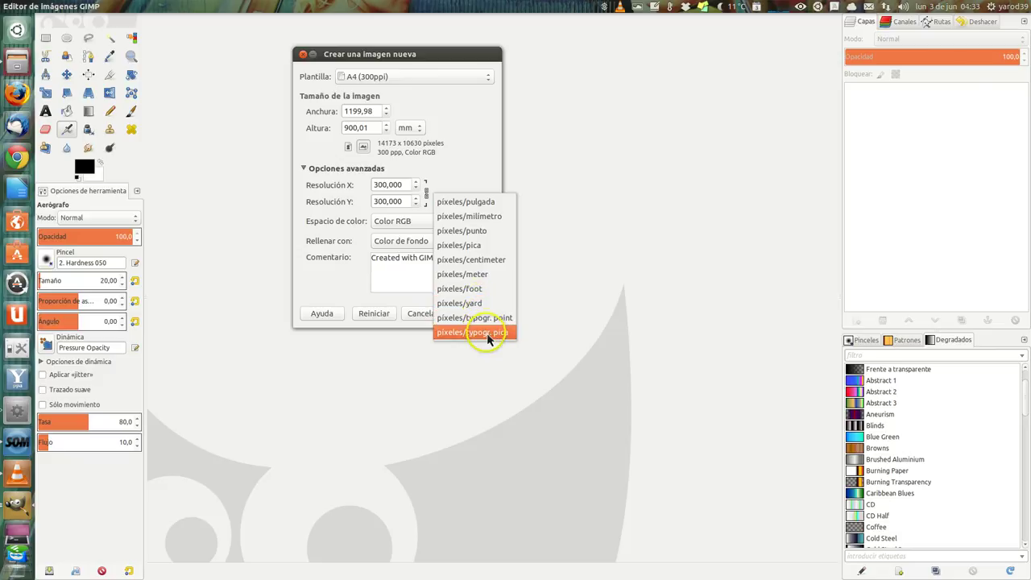
pyautogui.click(457, 190)
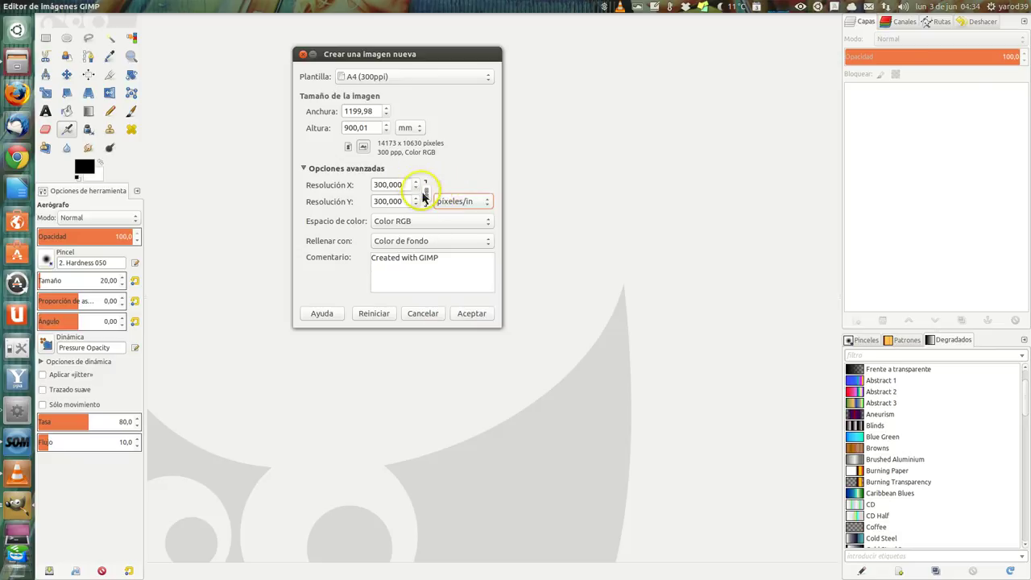
pyautogui.click(425, 195)
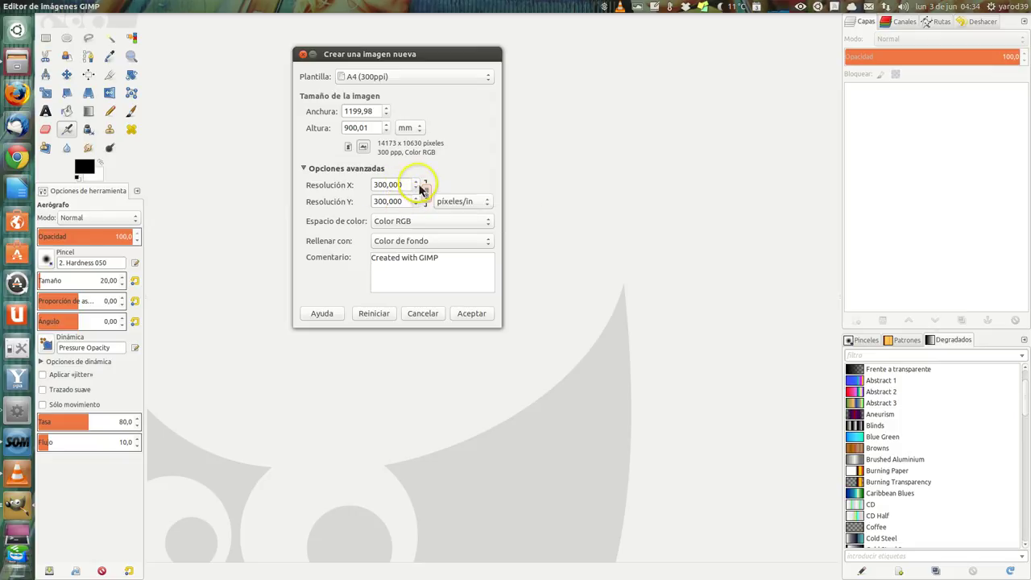
pyautogui.click(417, 183)
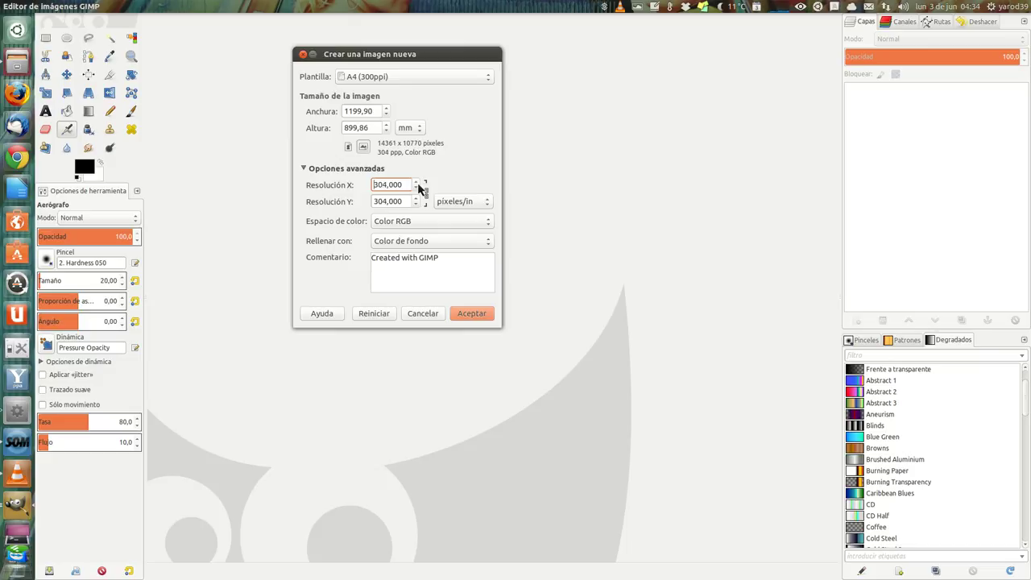
pyautogui.click(418, 190)
pyautogui.click(427, 195)
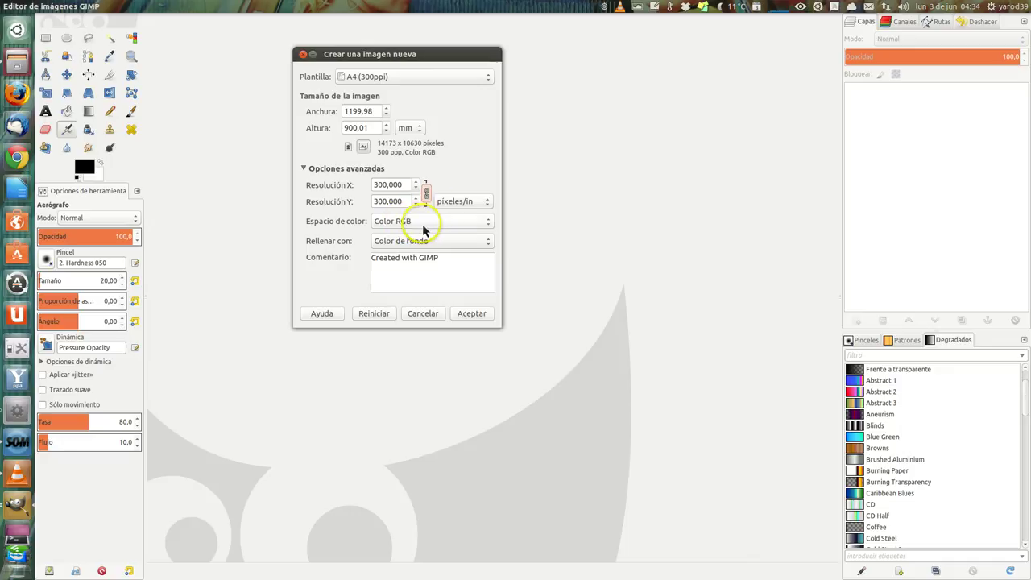
pyautogui.click(491, 230)
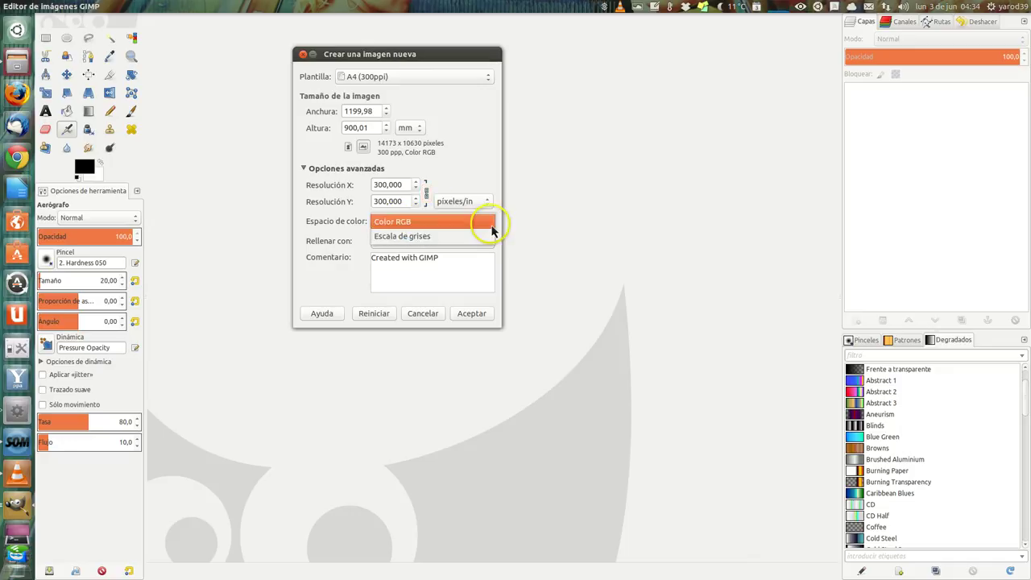
pyautogui.click(434, 237)
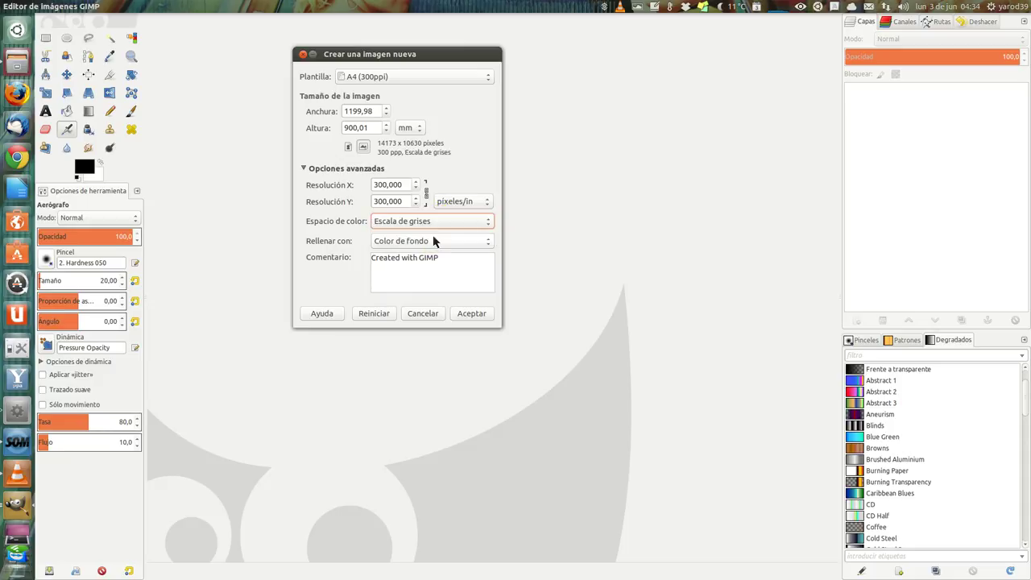
pyautogui.click(443, 226)
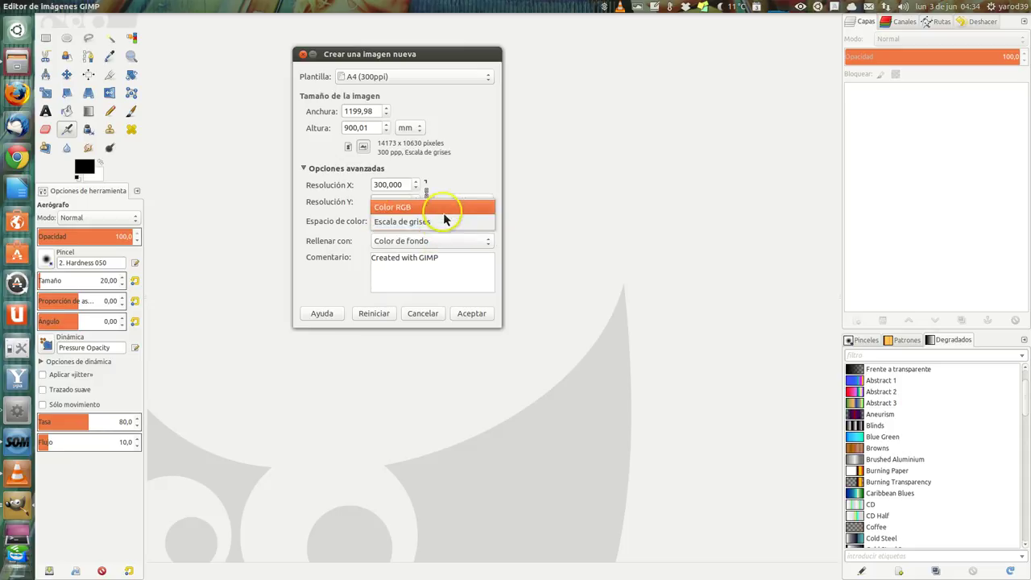
pyautogui.click(447, 206)
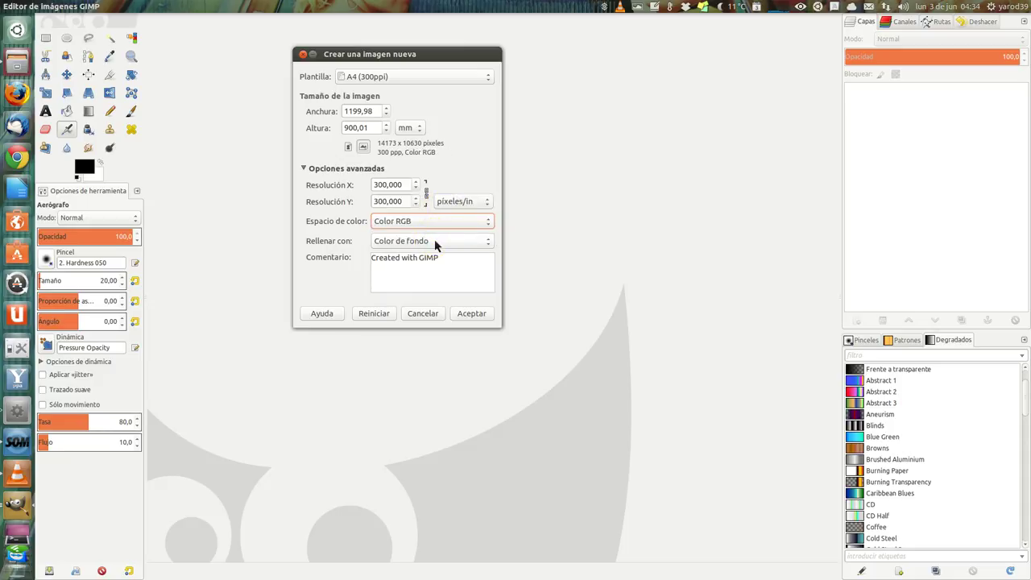
pyautogui.click(490, 244)
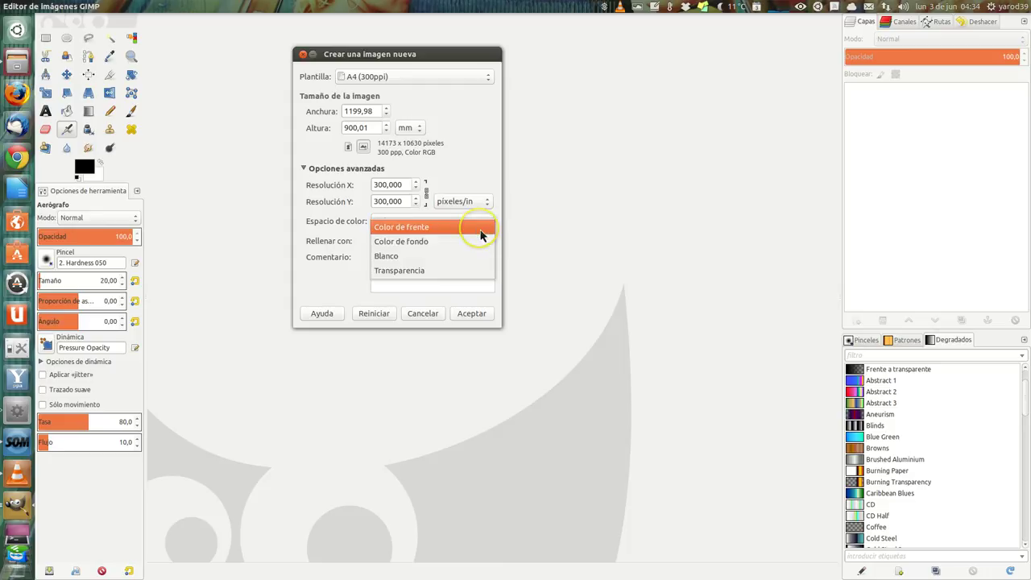
pyautogui.click(481, 233)
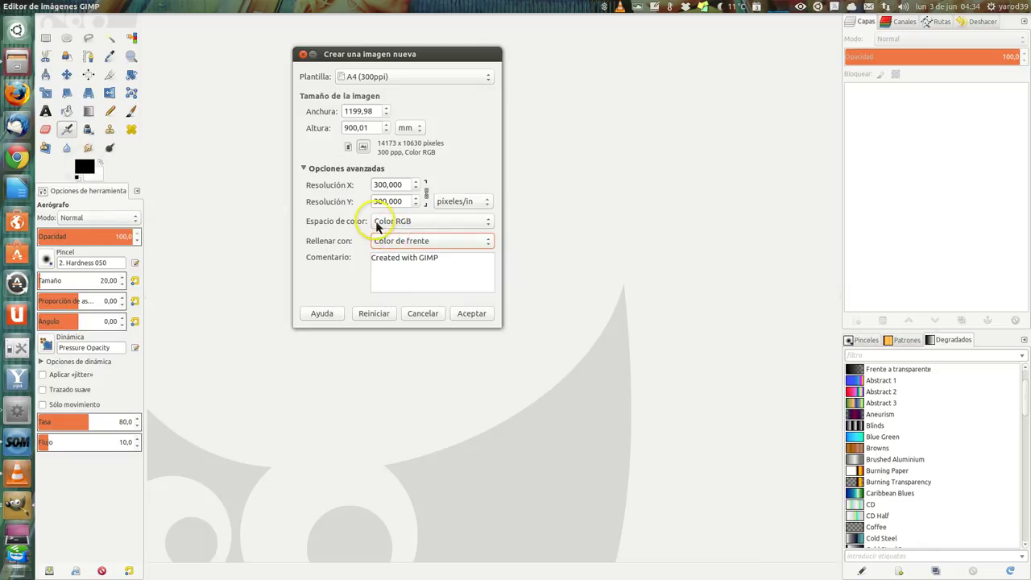
pyautogui.click(484, 241)
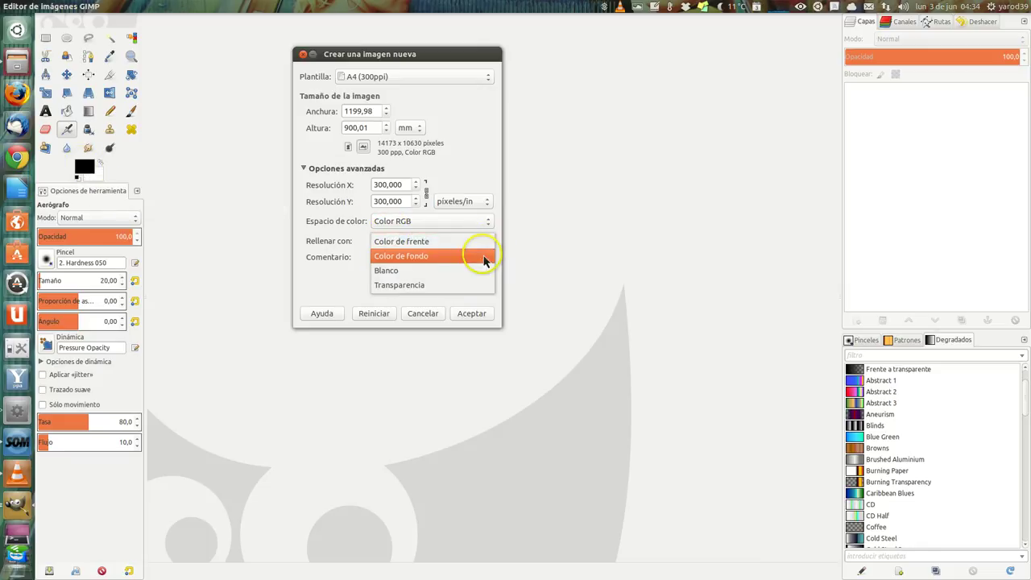
pyautogui.click(484, 258)
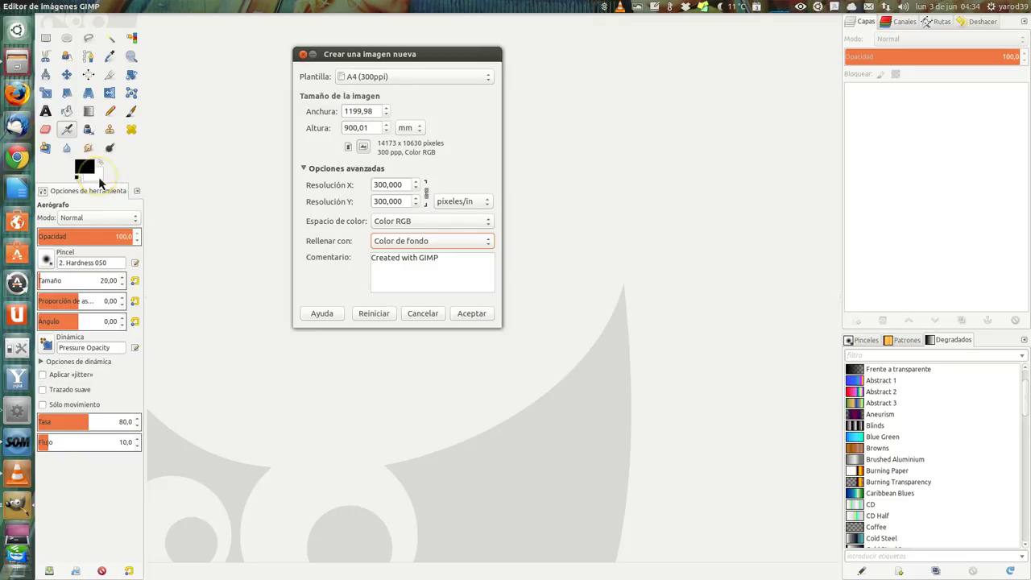
pyautogui.click(489, 244)
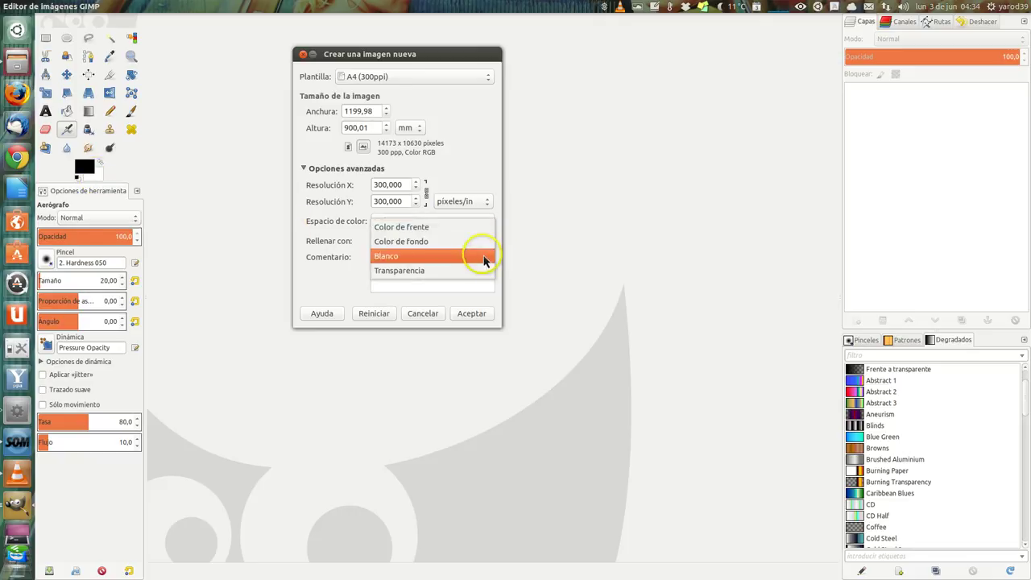
pyautogui.click(484, 256)
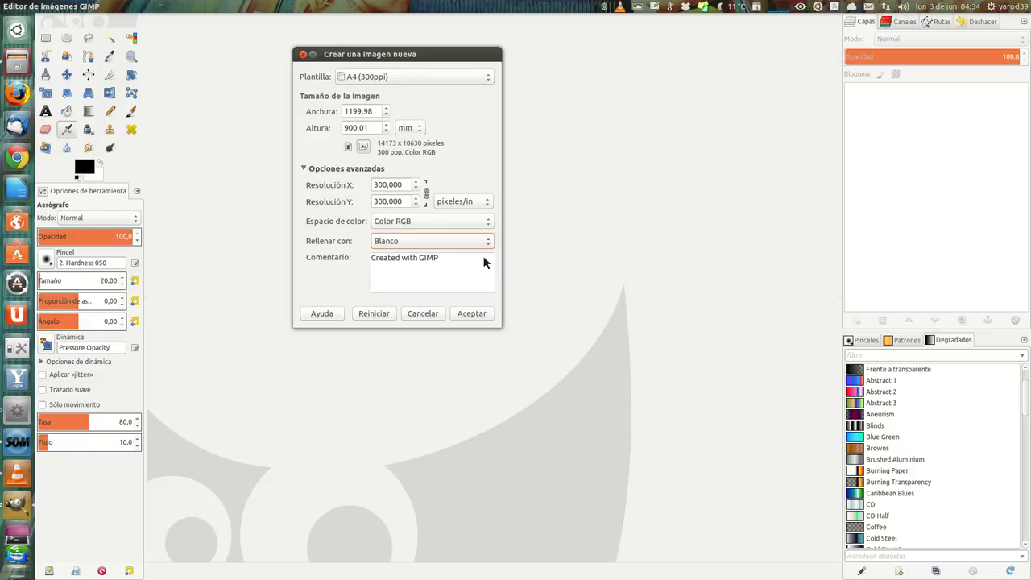
pyautogui.click(486, 243)
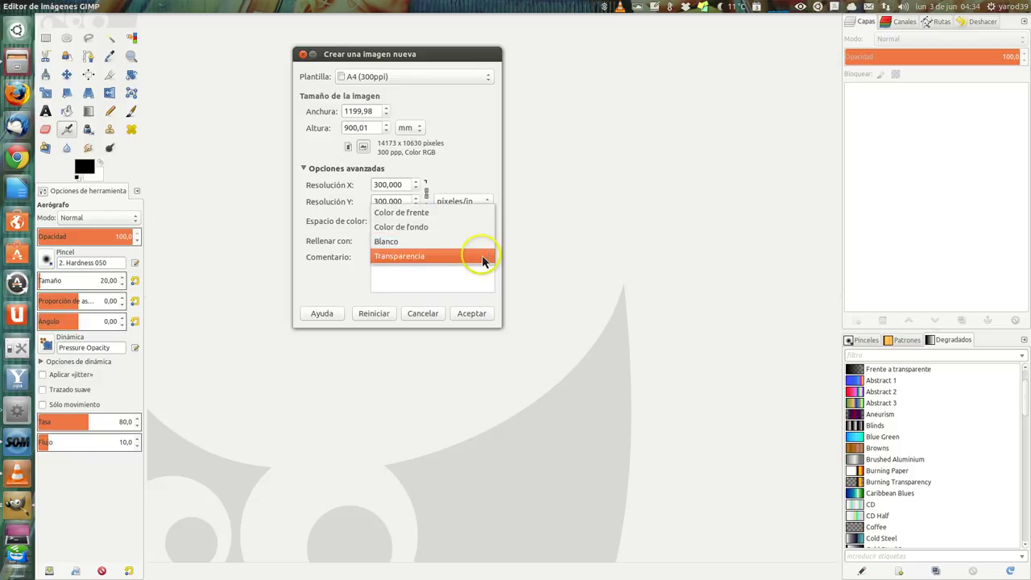
pyautogui.click(484, 259)
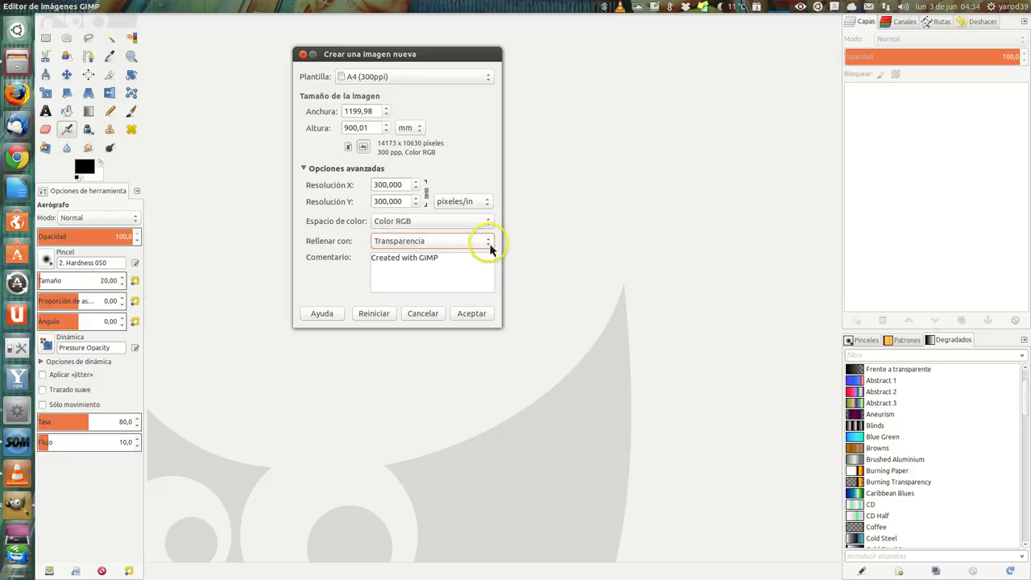
pyautogui.click(489, 244)
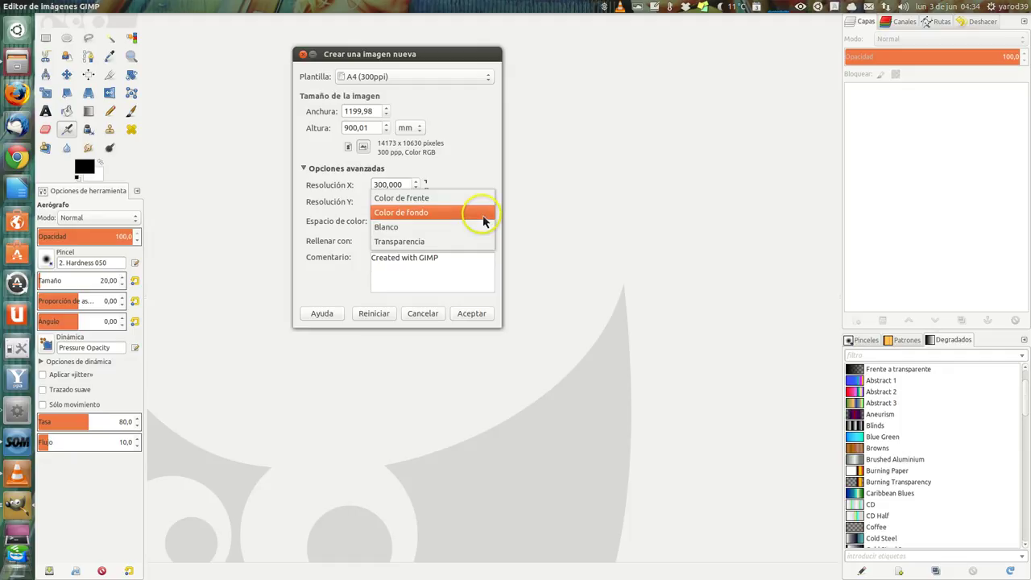
pyautogui.click(484, 216)
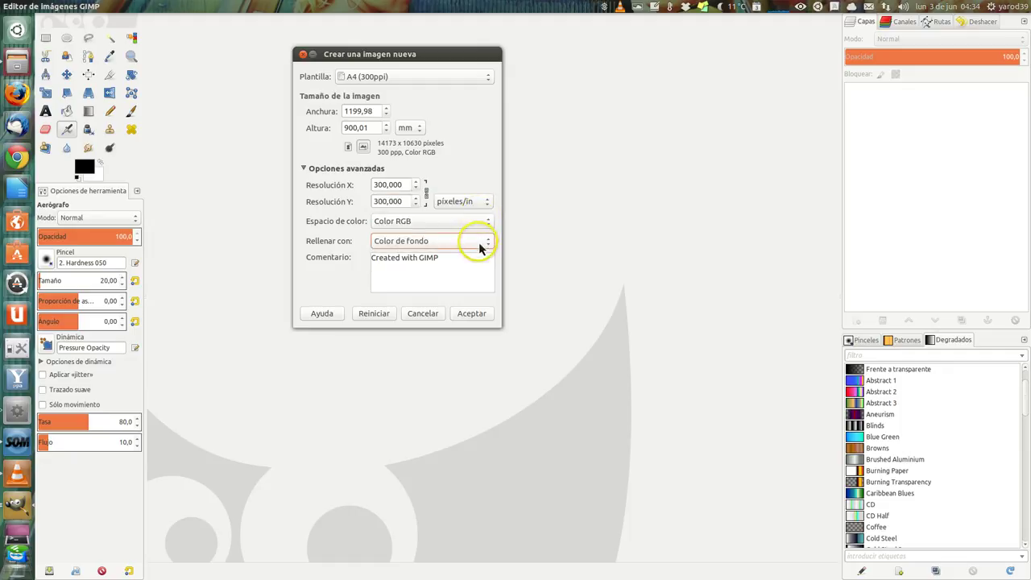
# - Replace the default comment with 'creado por' followed by the author's username
pyautogui.tripleClick(448, 264)
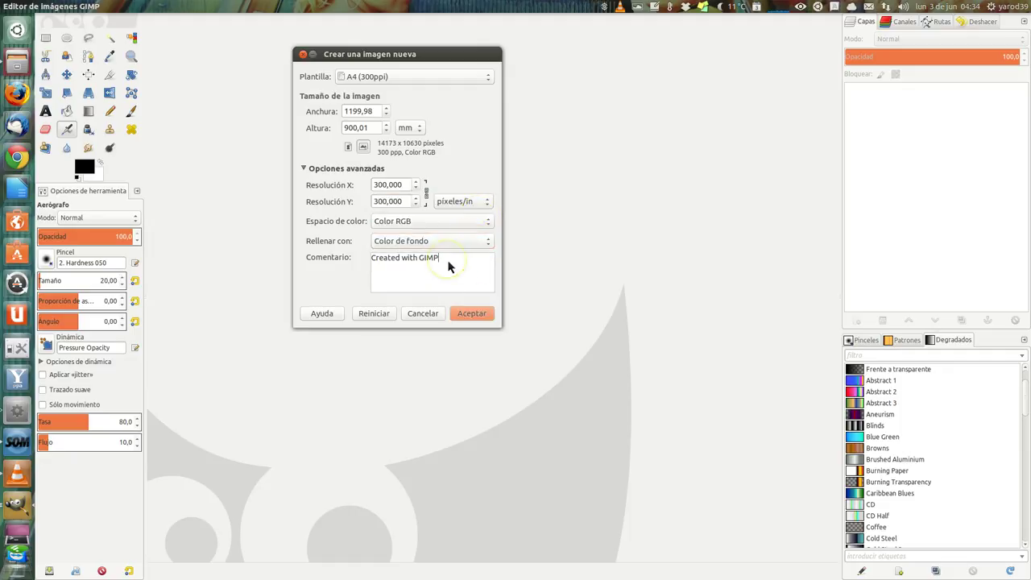
pyautogui.click(532, 301)
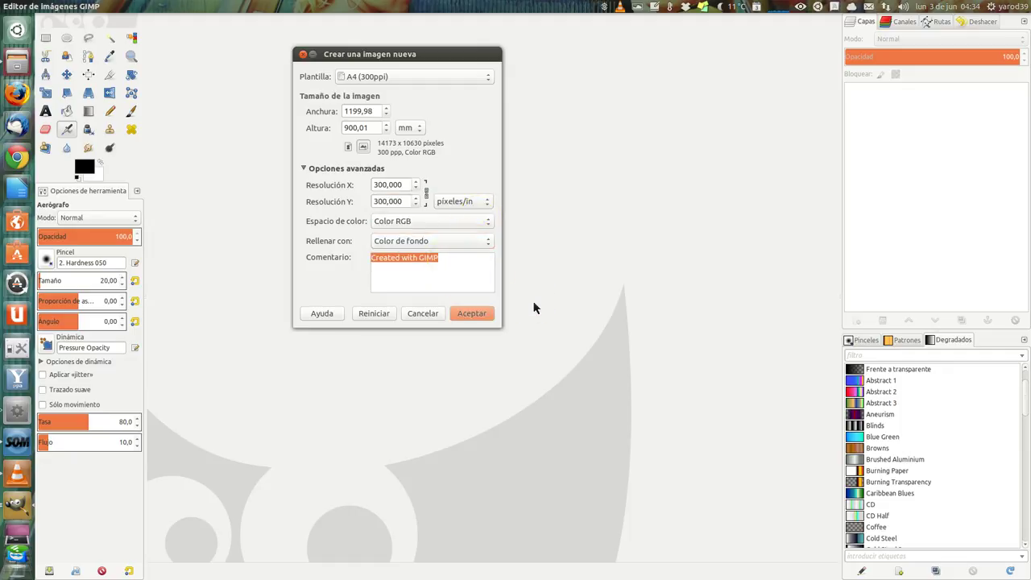
pyautogui.write('creado por yarod39')
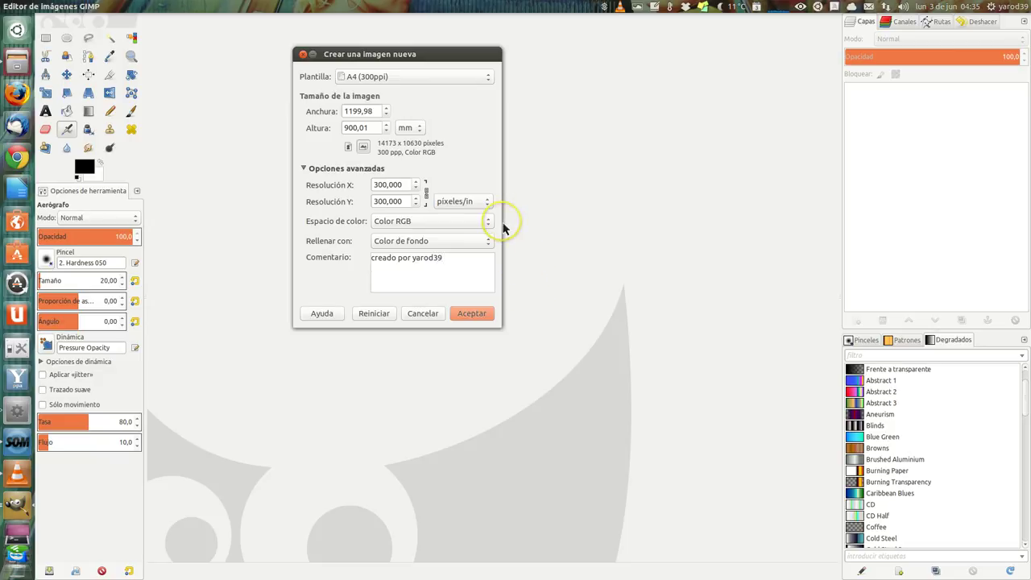
pyautogui.hotkey('alt', 'p')
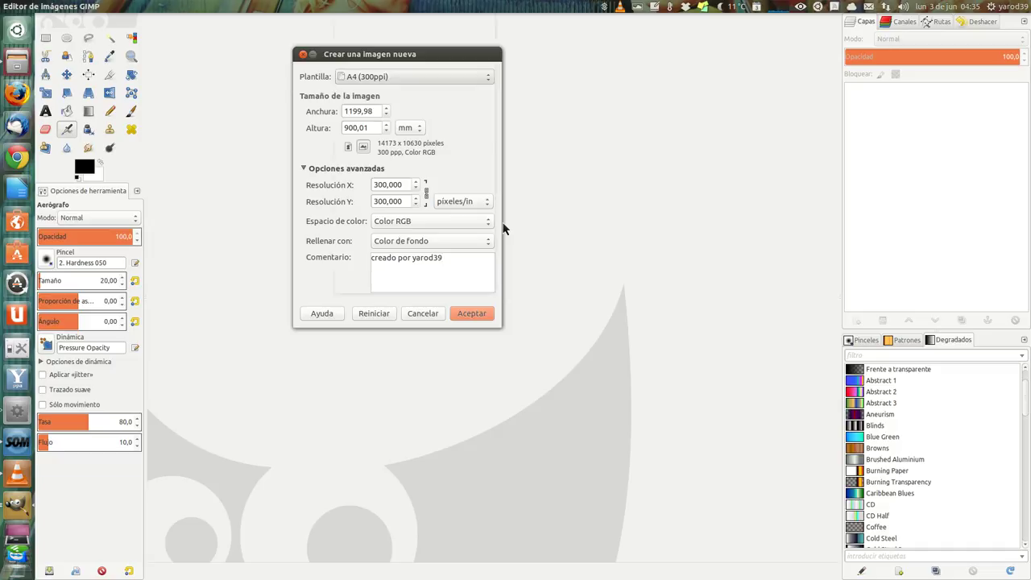
pyautogui.press('space')
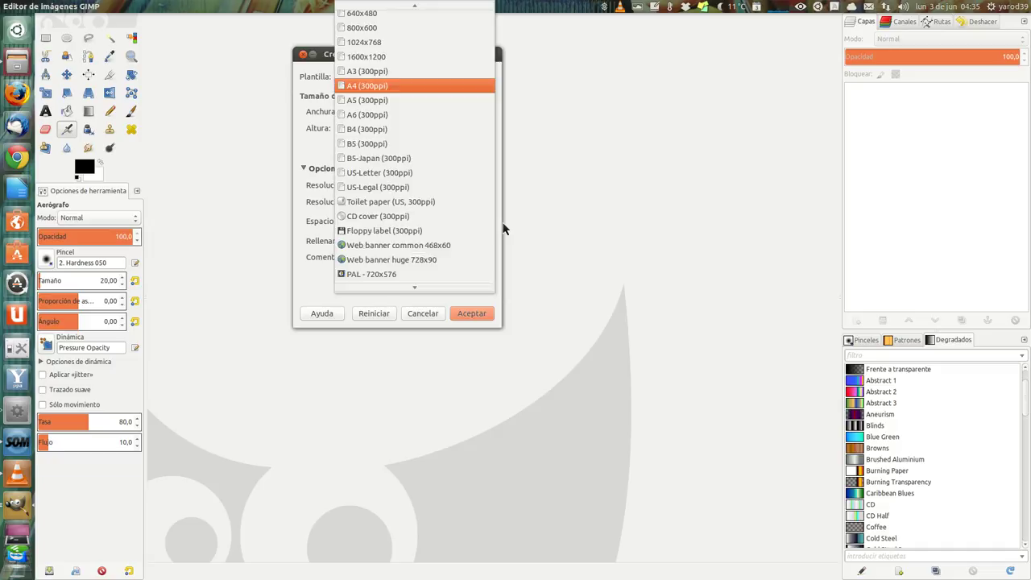
pyautogui.click(457, 291)
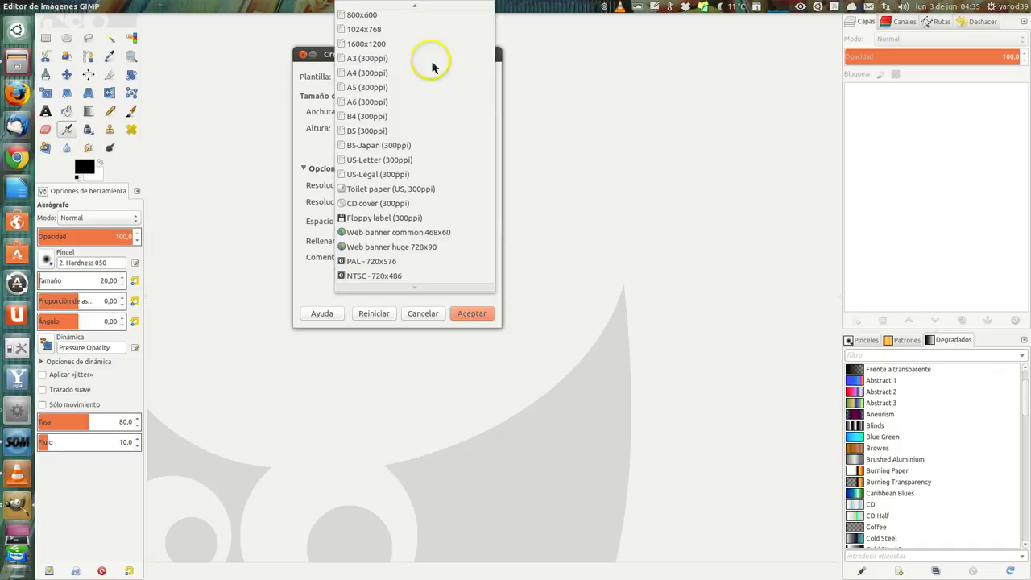
# - Keep the A4 (300ppi) template and raise the width to 1201,00 mm (14185 pixels)
pyautogui.click(417, 6)
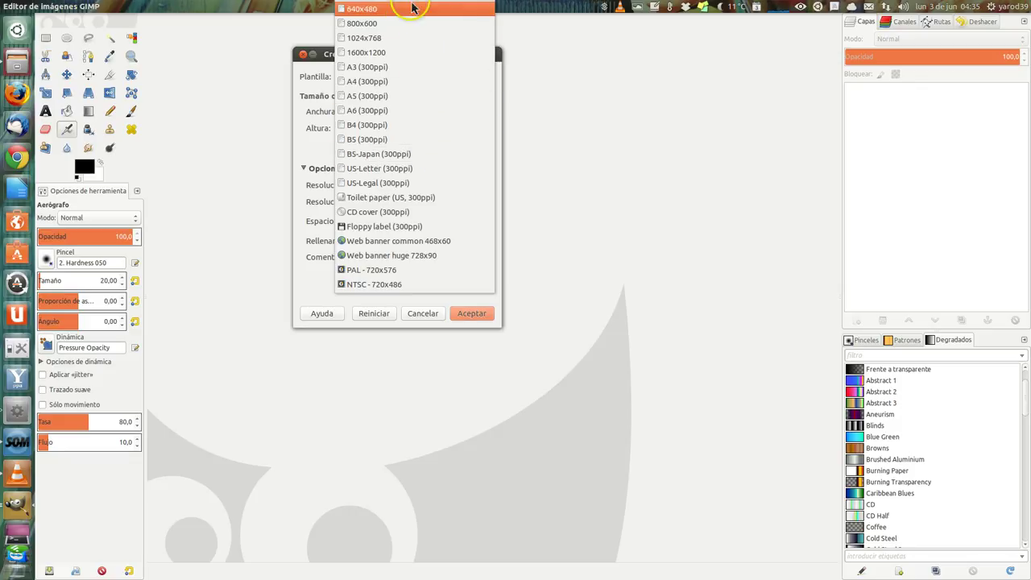
pyautogui.click(418, 82)
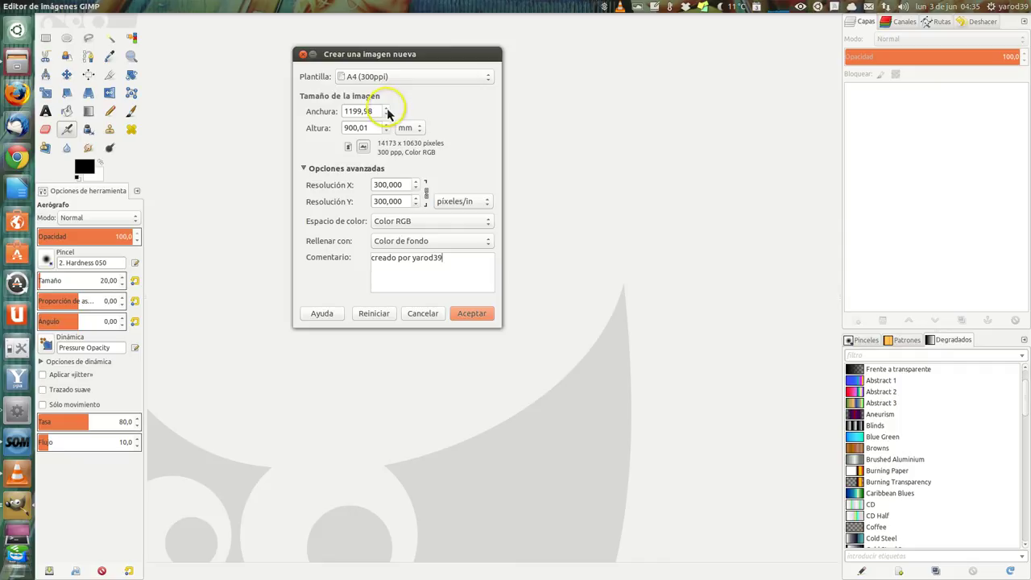
pyautogui.click(386, 108)
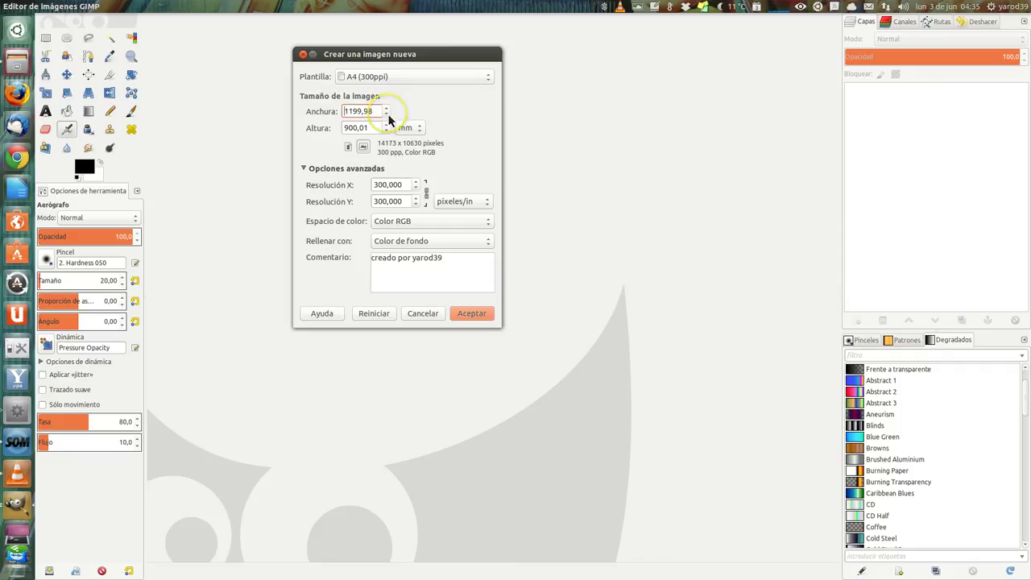
pyautogui.click(387, 107)
# - Create the 14185 × 10630 pixel image, accepting the 1,4 GB size warning
pyautogui.click(467, 314)
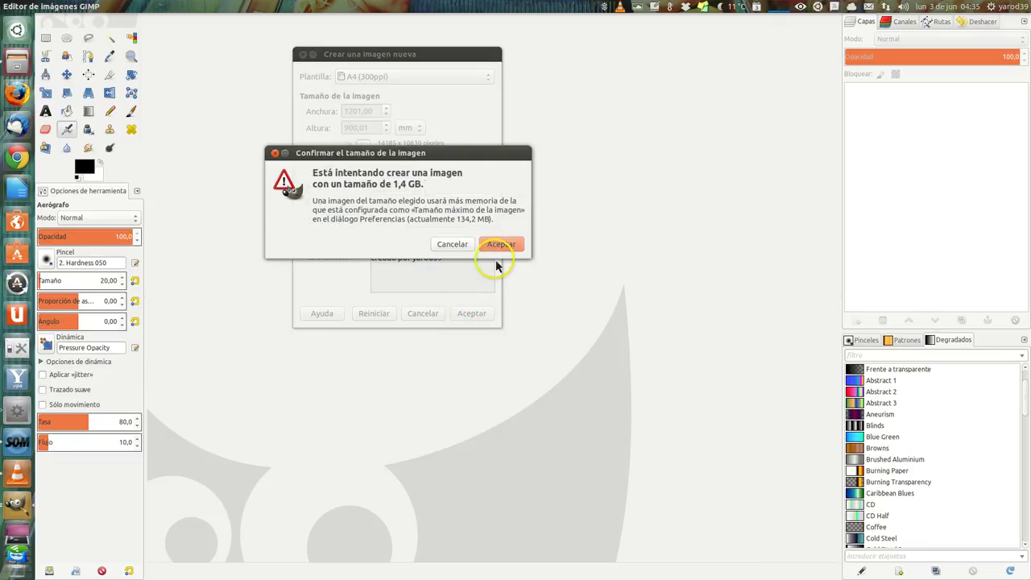
pyautogui.press('Return')
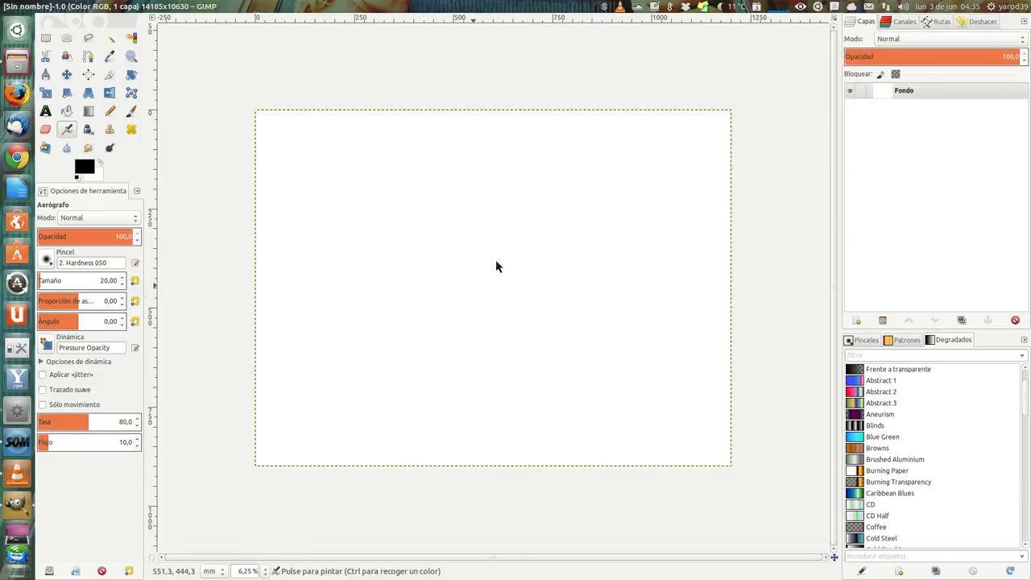
pyautogui.click(474, 291)
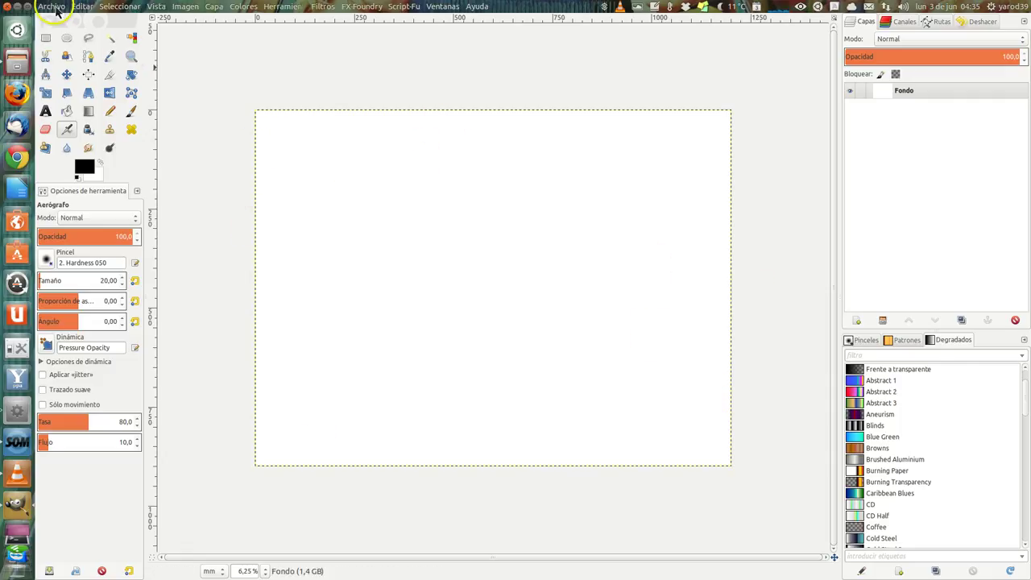
# - Save As into the Imágenes folder with the file name primerejemploGIMP
pyautogui.click(53, 6)
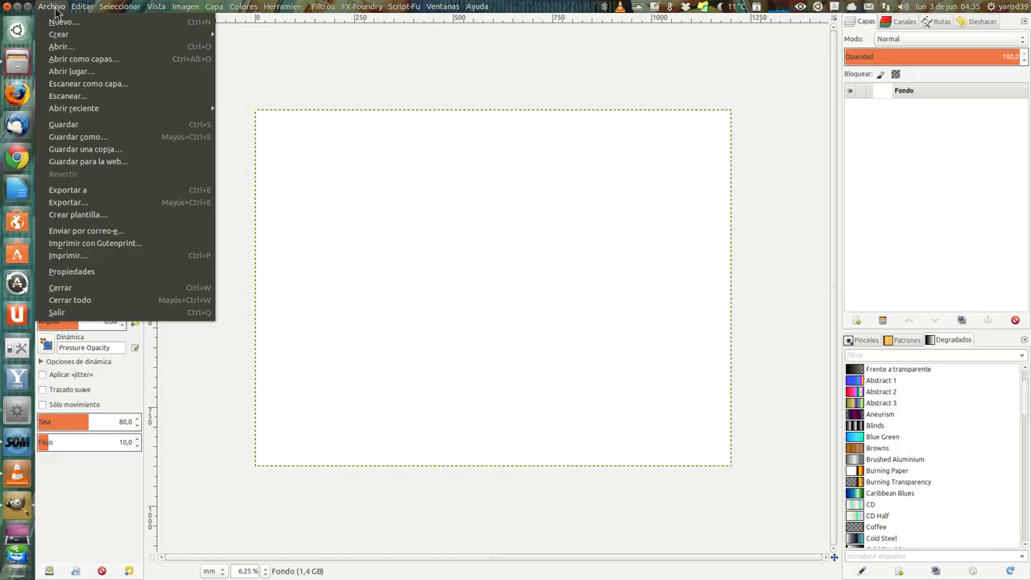
pyautogui.click(64, 138)
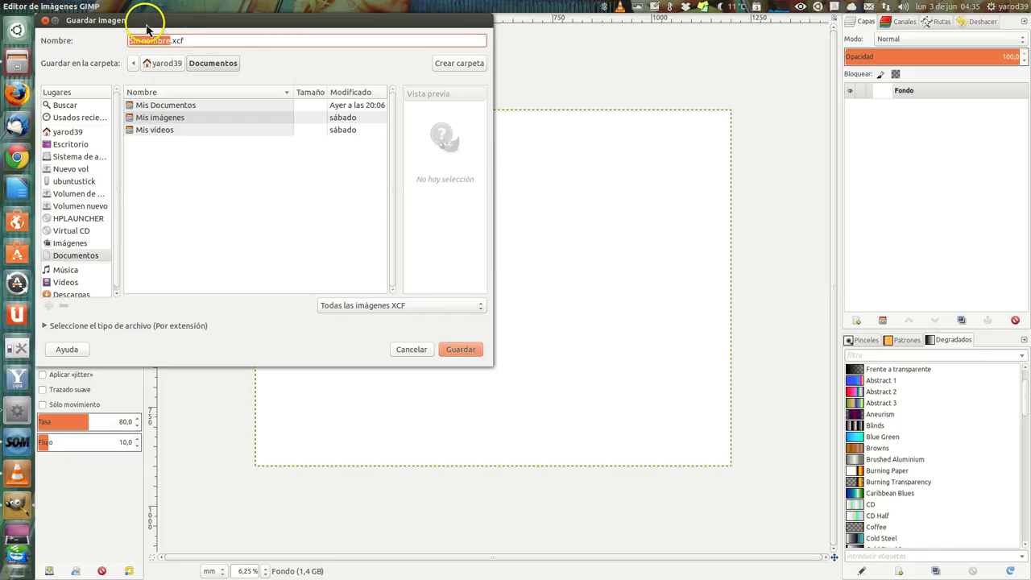
pyautogui.moveTo(147, 29); pyautogui.dragTo(395, 33)
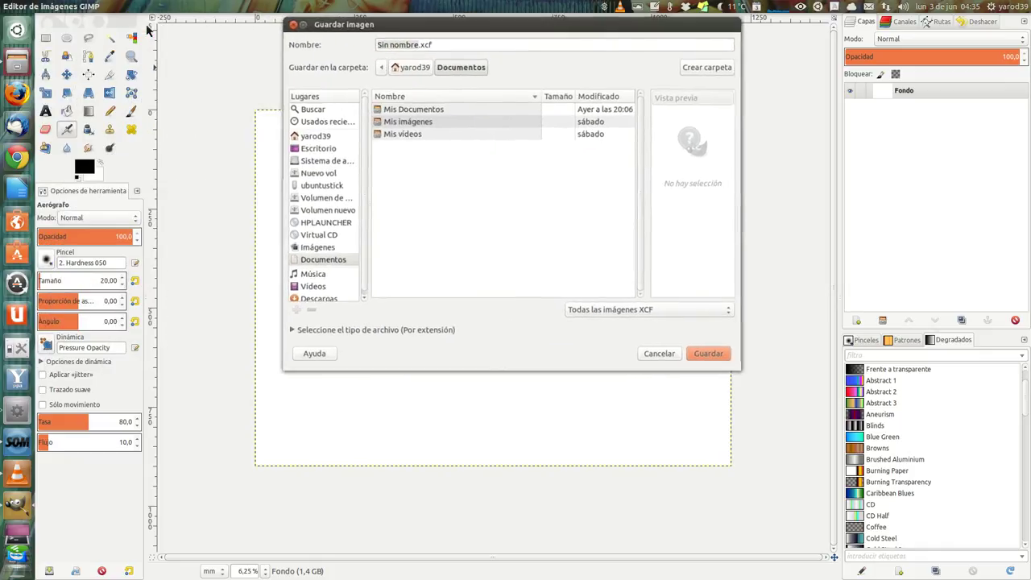
pyautogui.click(397, 32)
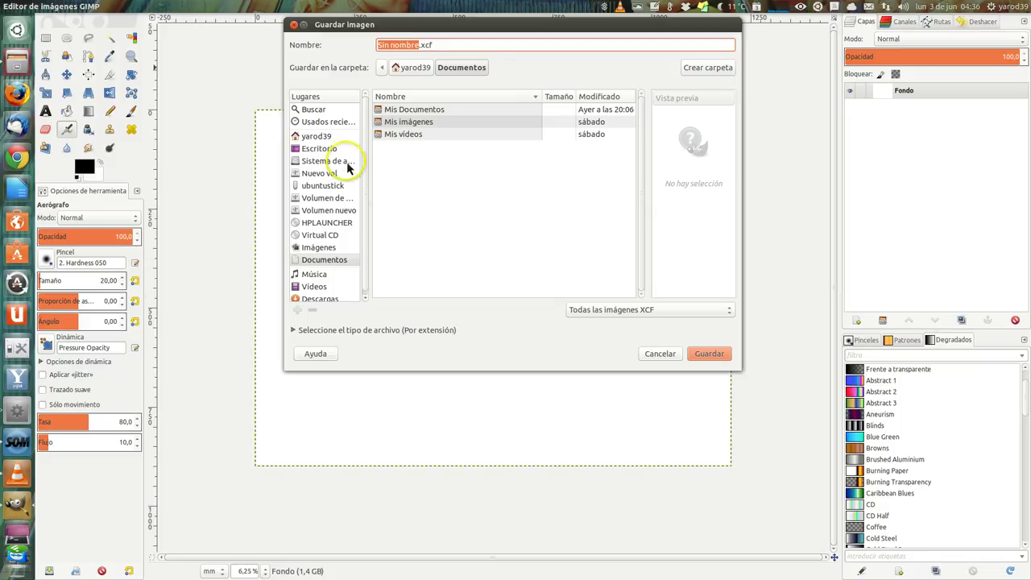
pyautogui.click(320, 249)
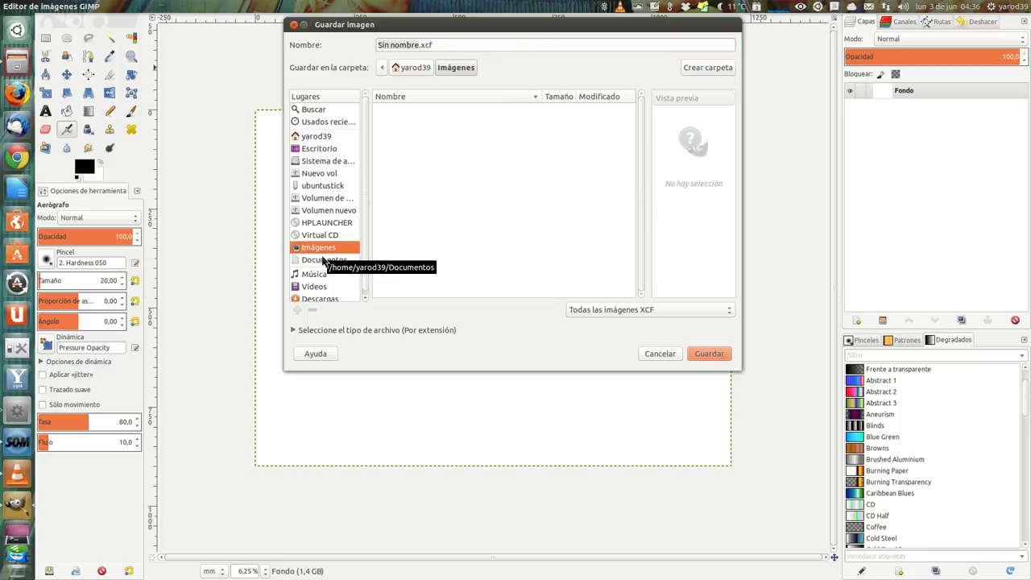
pyautogui.click(326, 256)
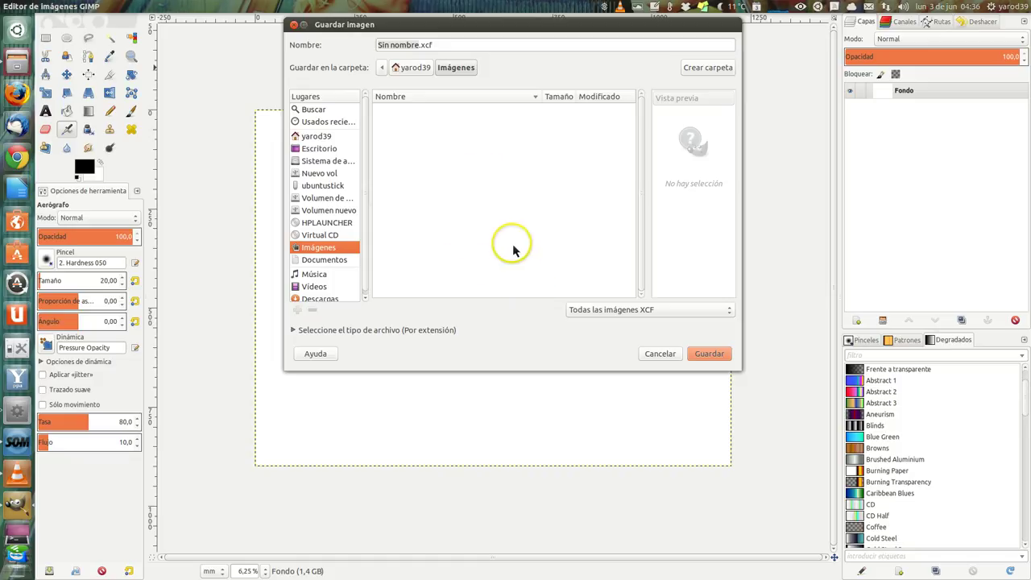
pyautogui.tripleClick(408, 46)
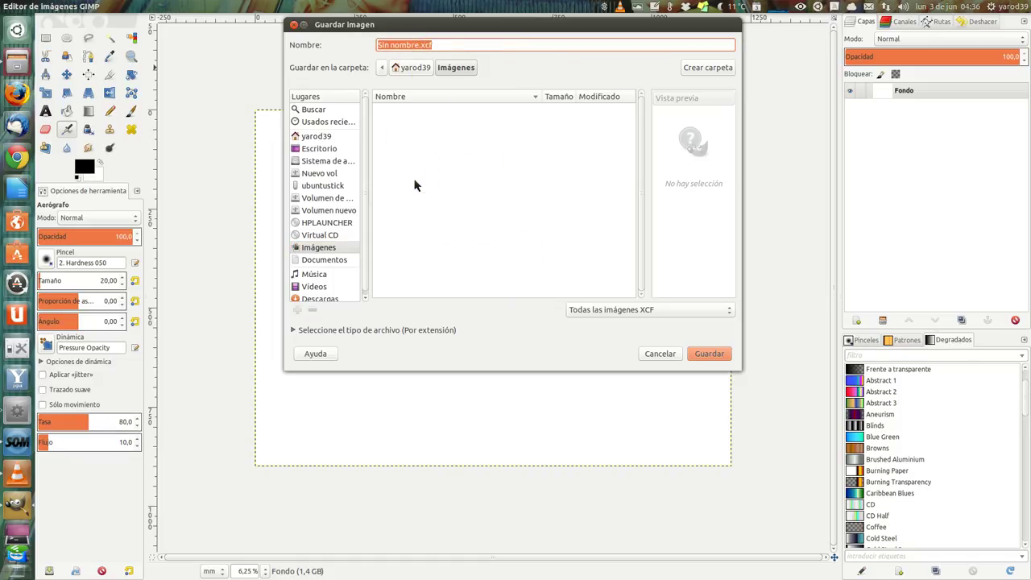
pyautogui.write('primerejemploGIMP')
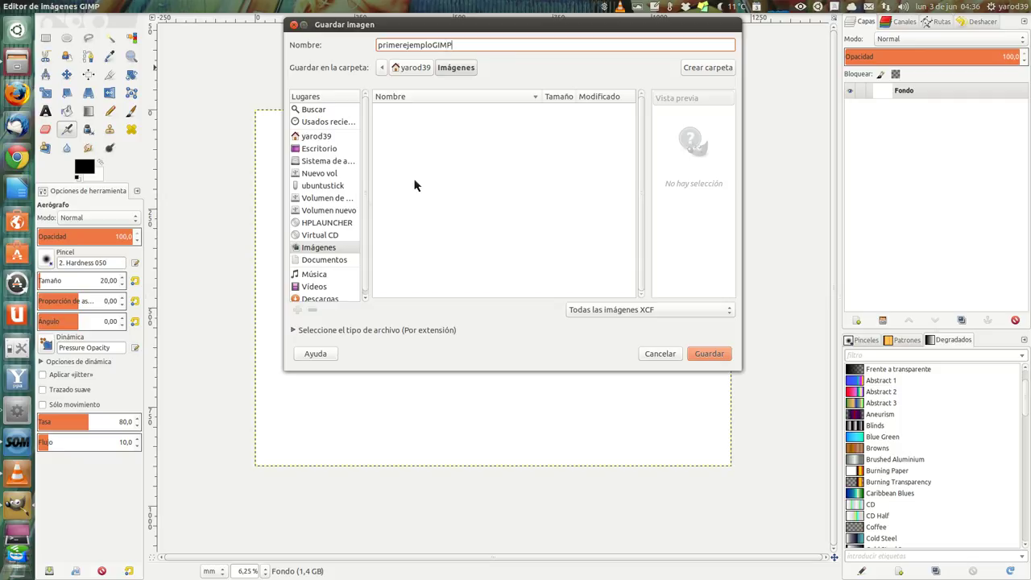
# - Choose the plain GIMP XCF file type and save as primerejemploGIMP.xcf
pyautogui.click(730, 313)
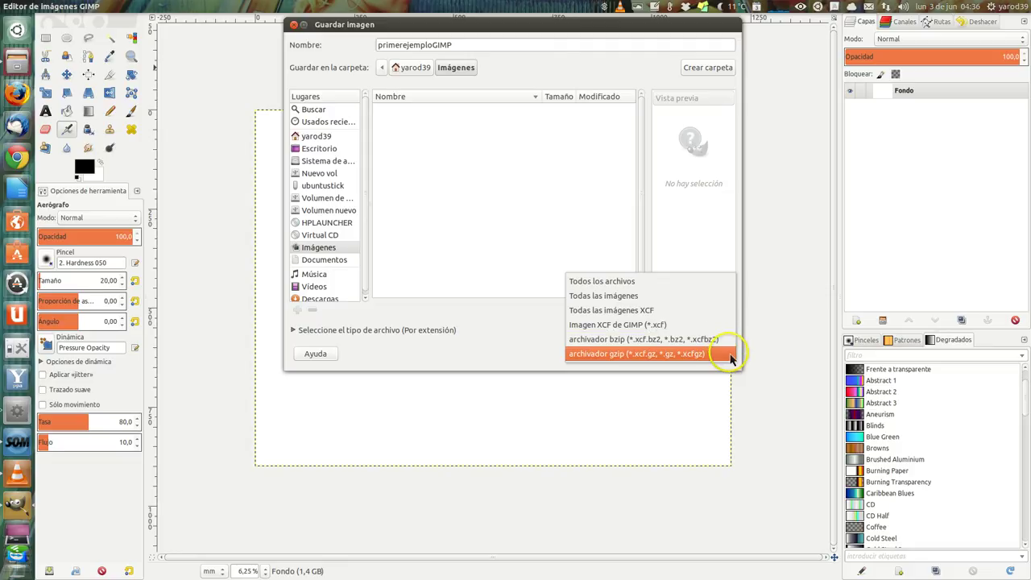
pyautogui.click(722, 315)
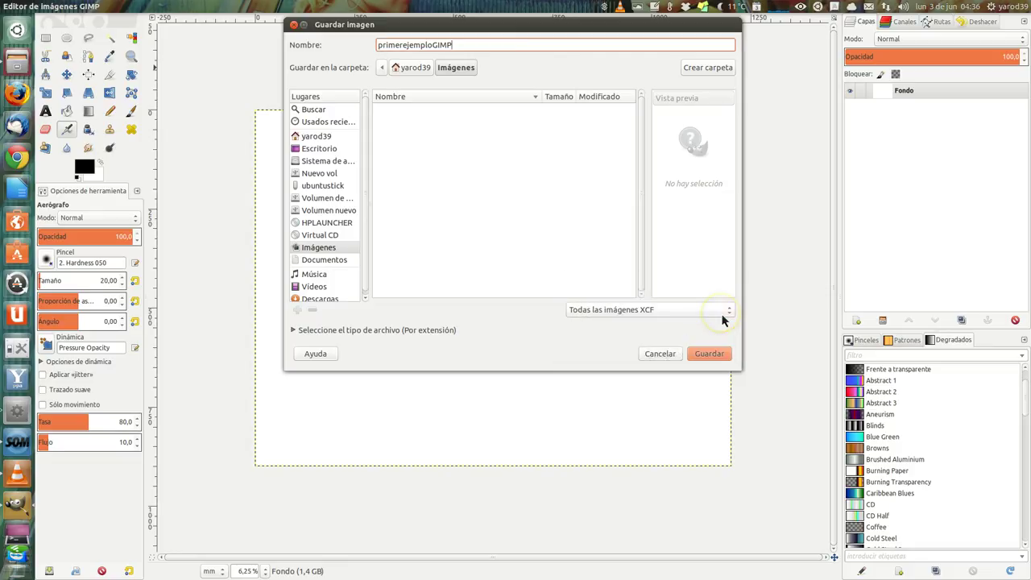
pyautogui.click(295, 332)
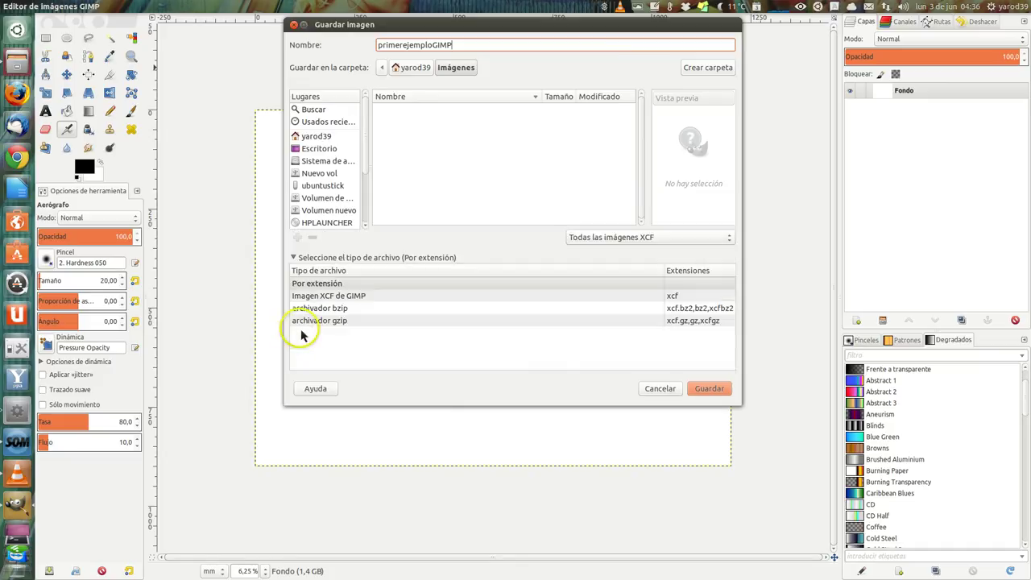
pyautogui.click(342, 298)
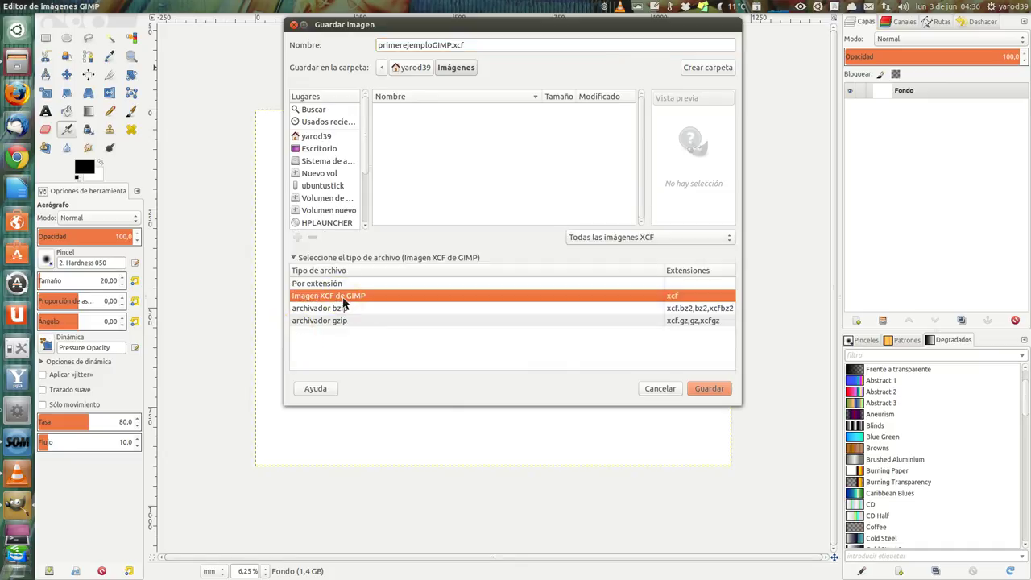
pyautogui.click(348, 311)
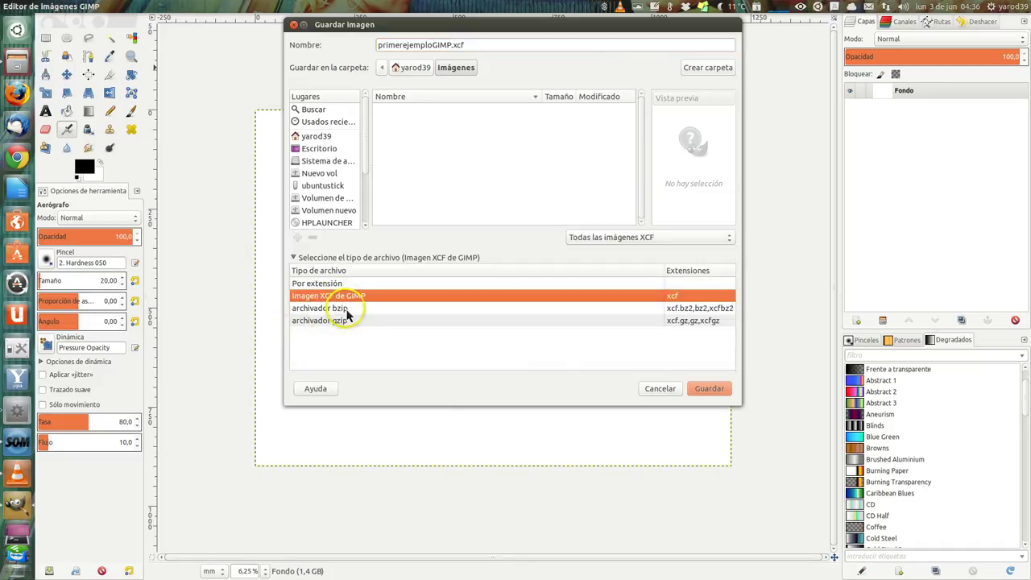
pyautogui.click(351, 325)
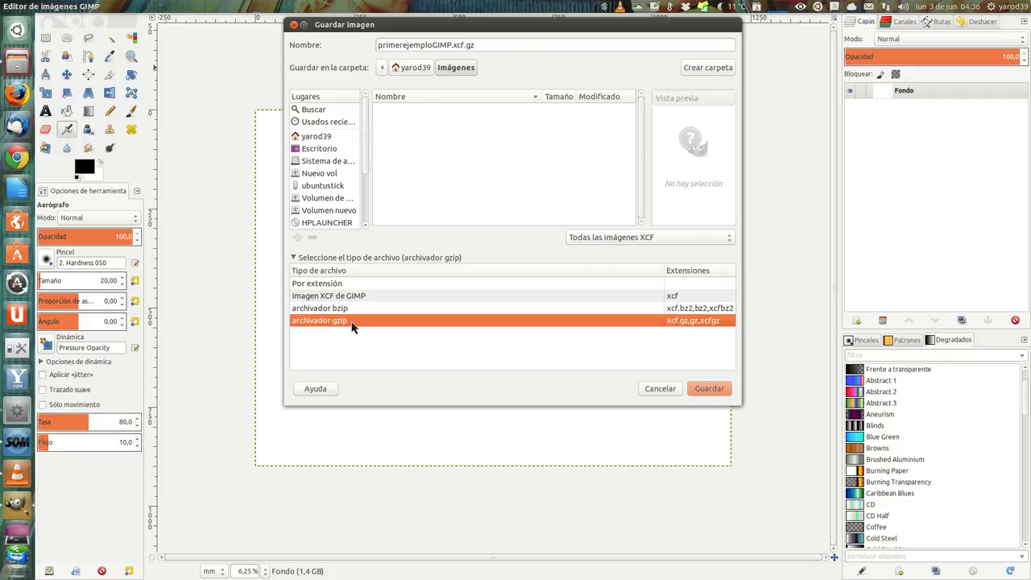
pyautogui.click(355, 298)
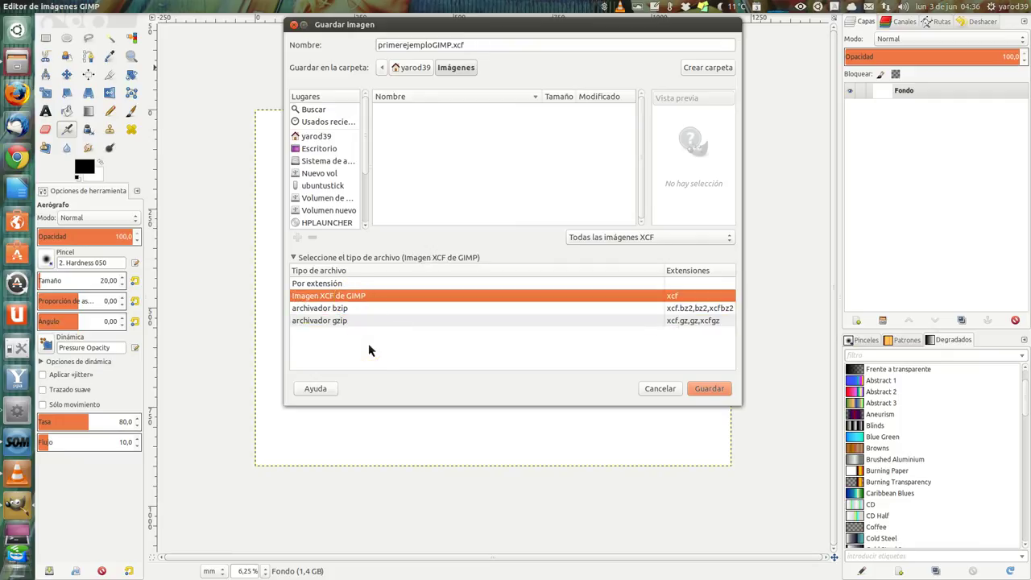
pyautogui.click(721, 395)
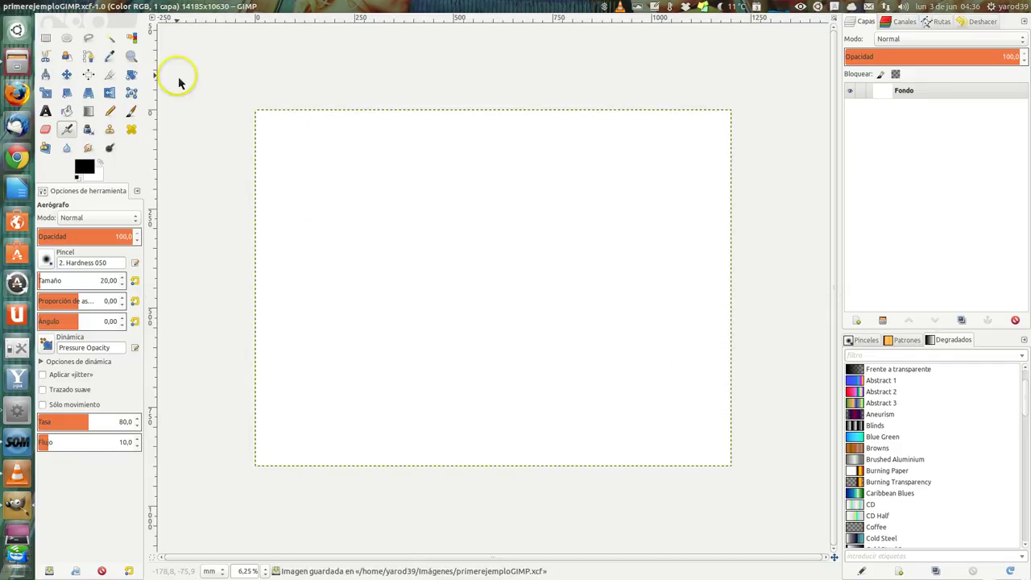
# - Open Imágenes in the file manager and select primerejemploGIMP.xcf (594,0 kB)
pyautogui.rightClick(17, 70)
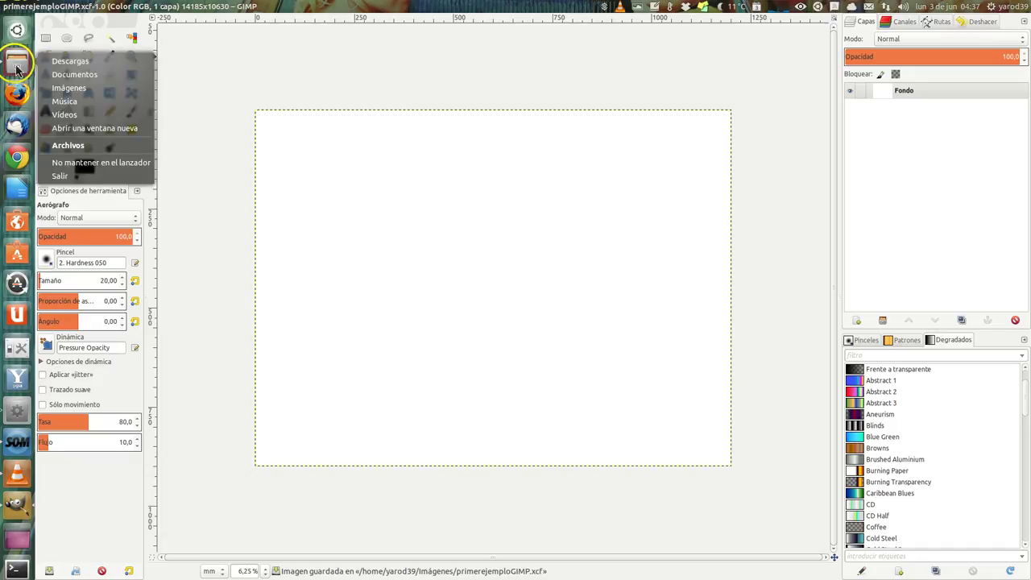
pyautogui.click(68, 89)
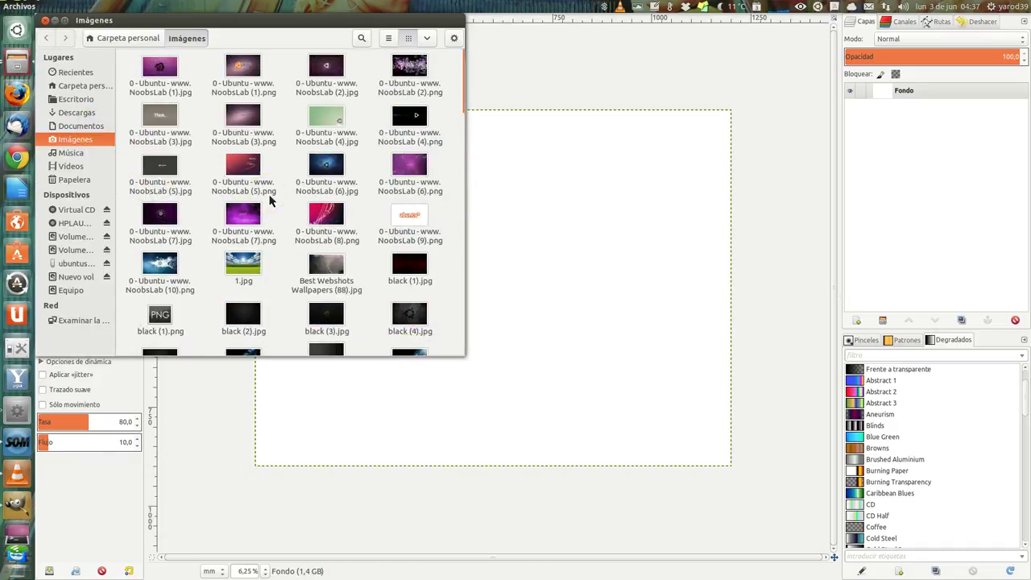
pyautogui.scroll(-3, 270, 202)
pyautogui.scroll(-4, 270, 201)
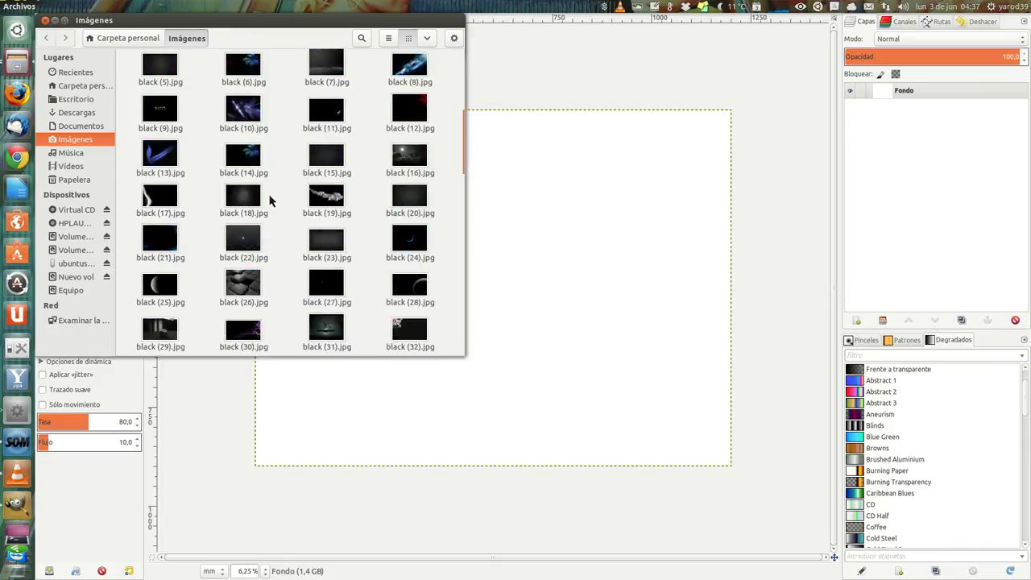
pyautogui.scroll(-4, 270, 202)
pyautogui.scroll(-3, 270, 201)
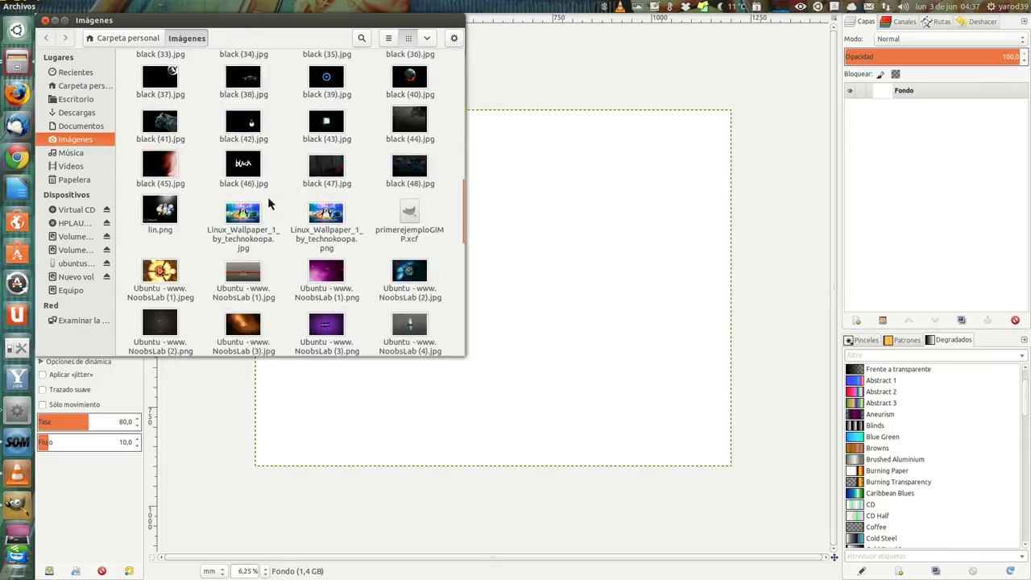
pyautogui.click(407, 212)
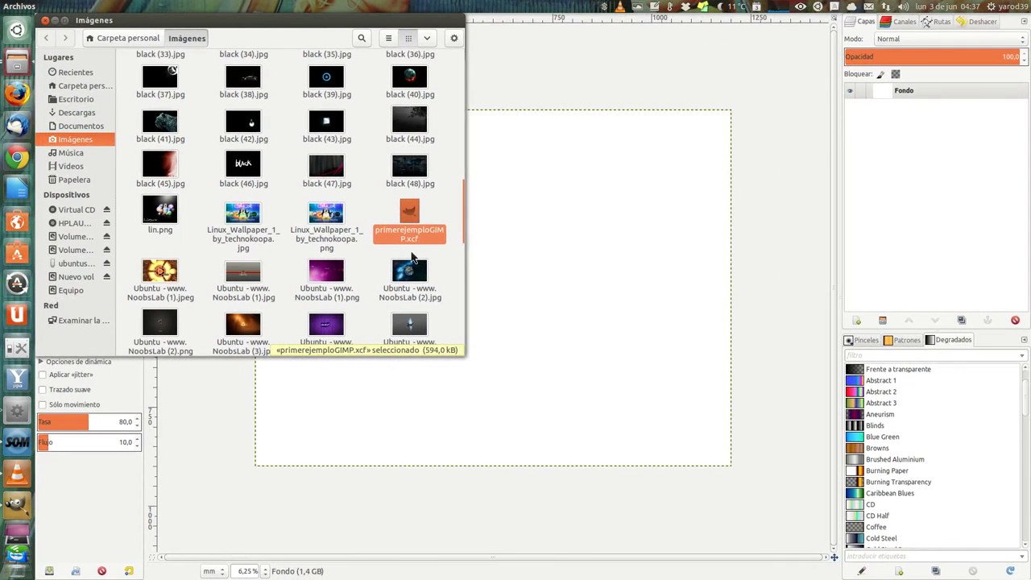
pyautogui.rightClick(408, 216)
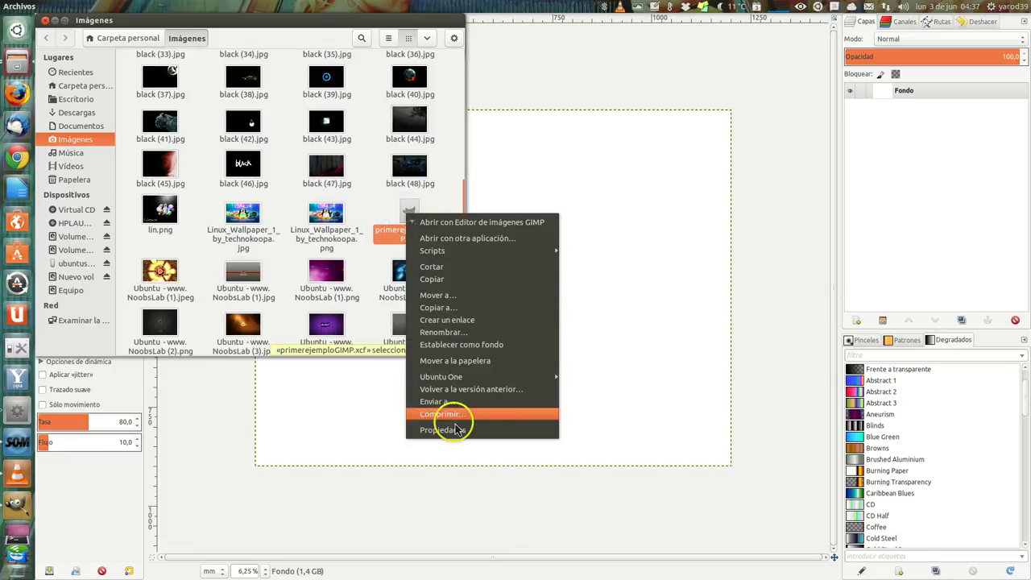
pyautogui.click(457, 432)
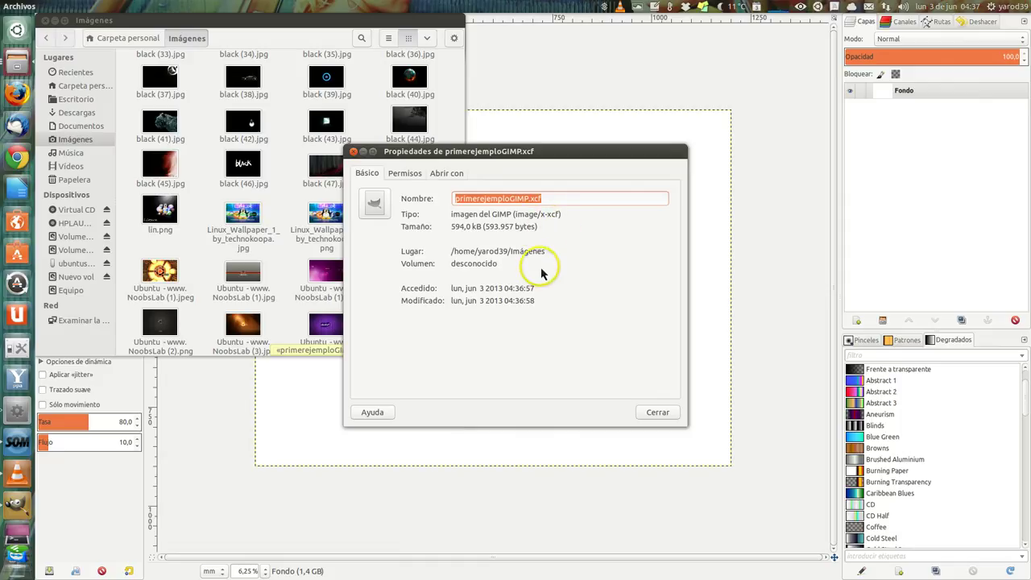
pyautogui.click(405, 173)
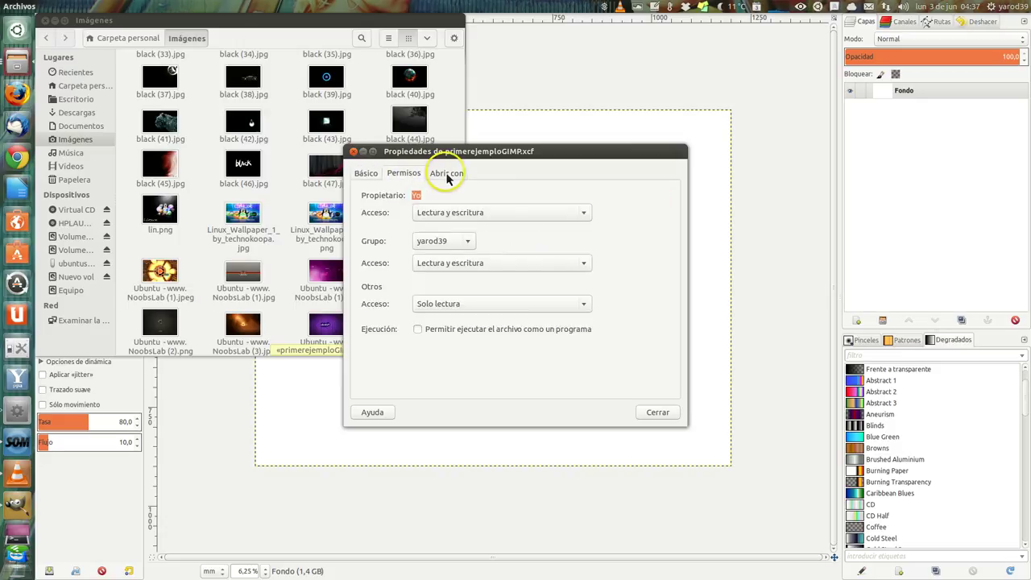
pyautogui.click(447, 175)
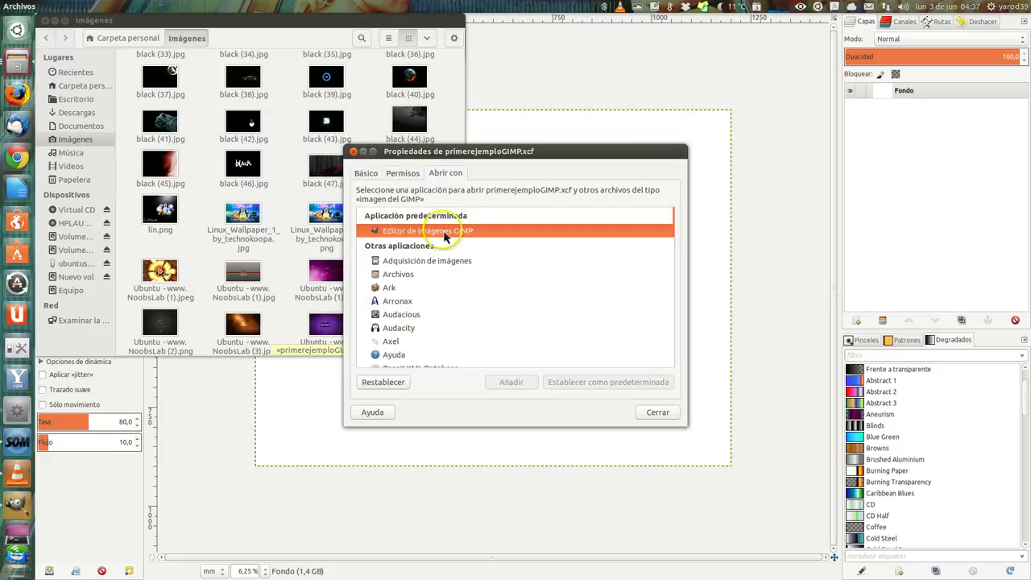
pyautogui.click(367, 174)
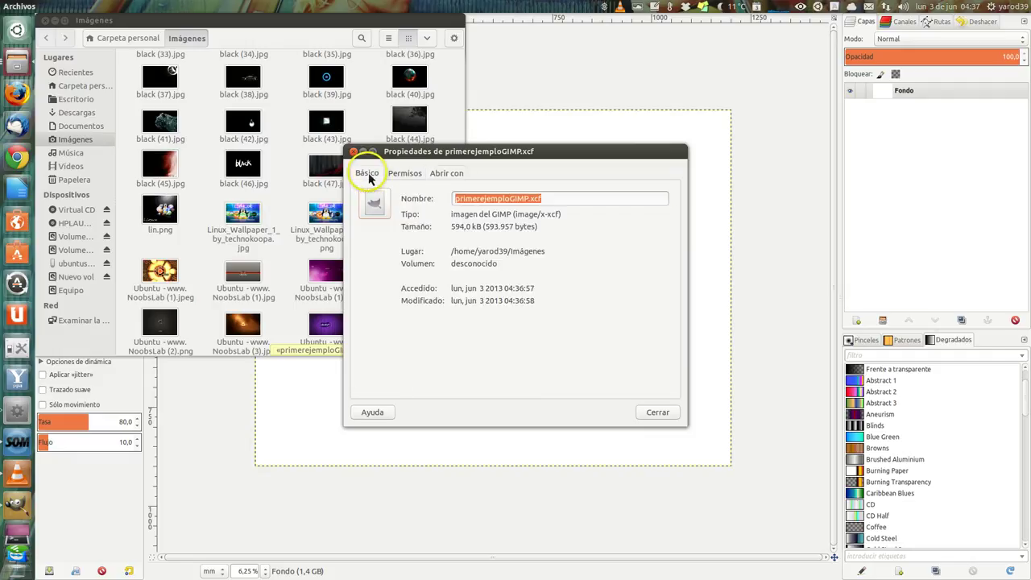
pyautogui.click(656, 417)
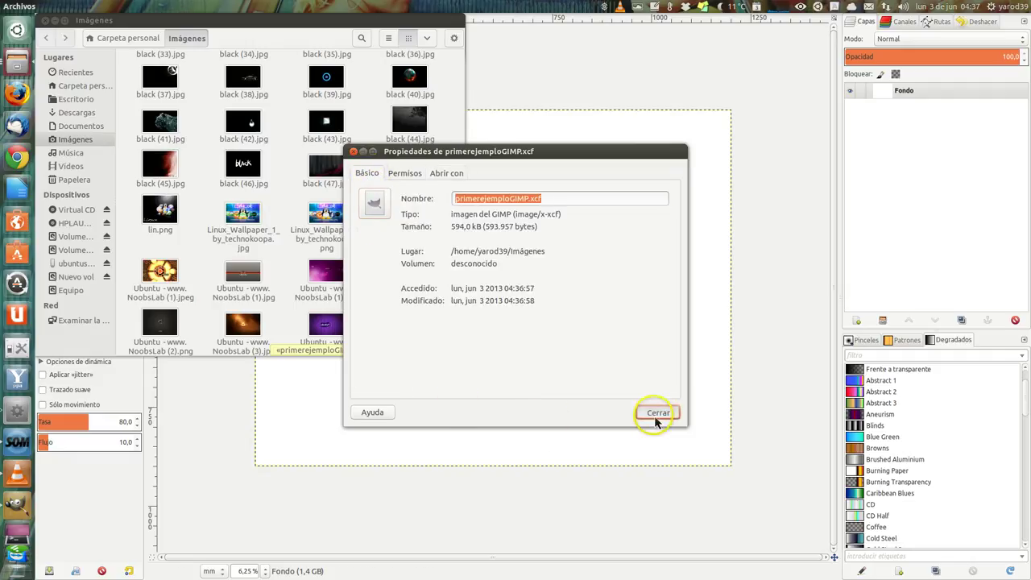
# - Close the Imágenes folder window and the primerejemploGIMP.xcf image, leaving GIMP empty
pyautogui.click(46, 20)
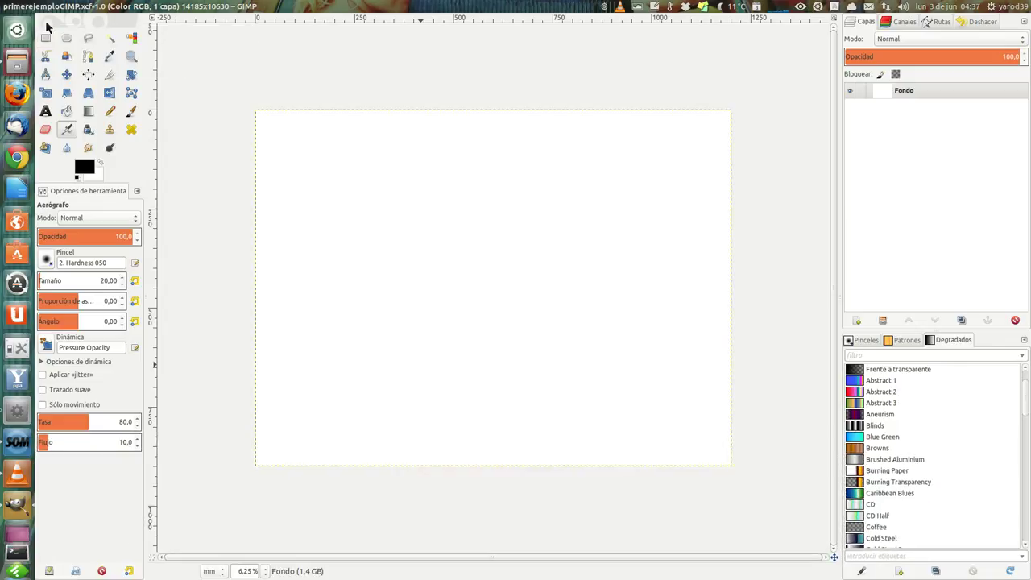
pyautogui.click(28, 404)
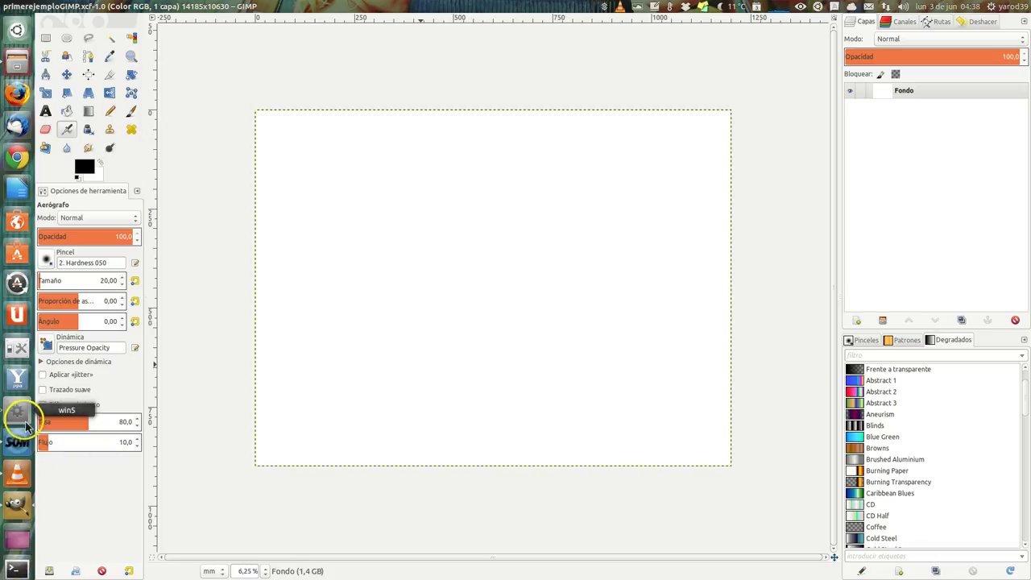
pyautogui.moveTo(80, 7)
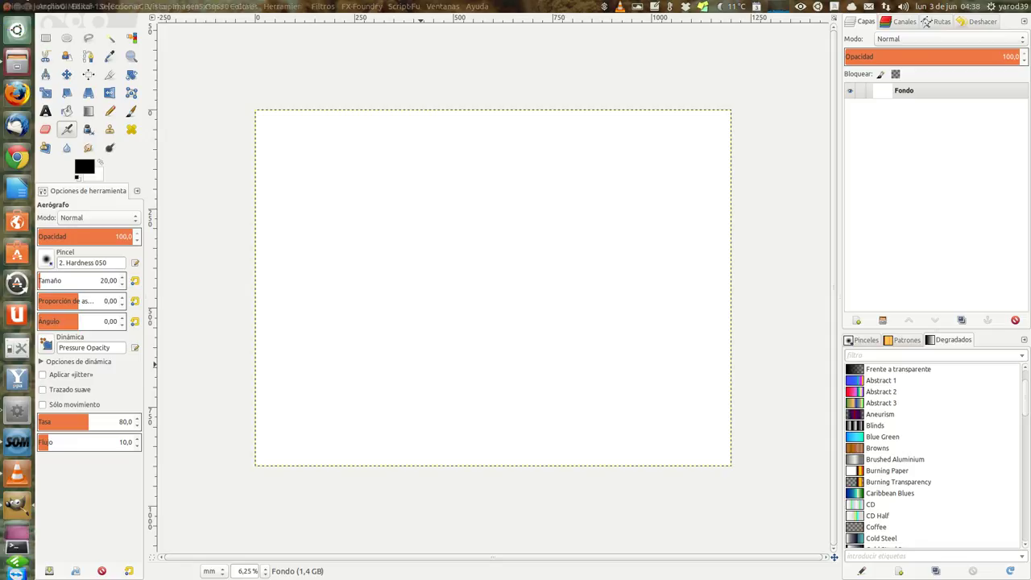
pyautogui.click(8, 10)
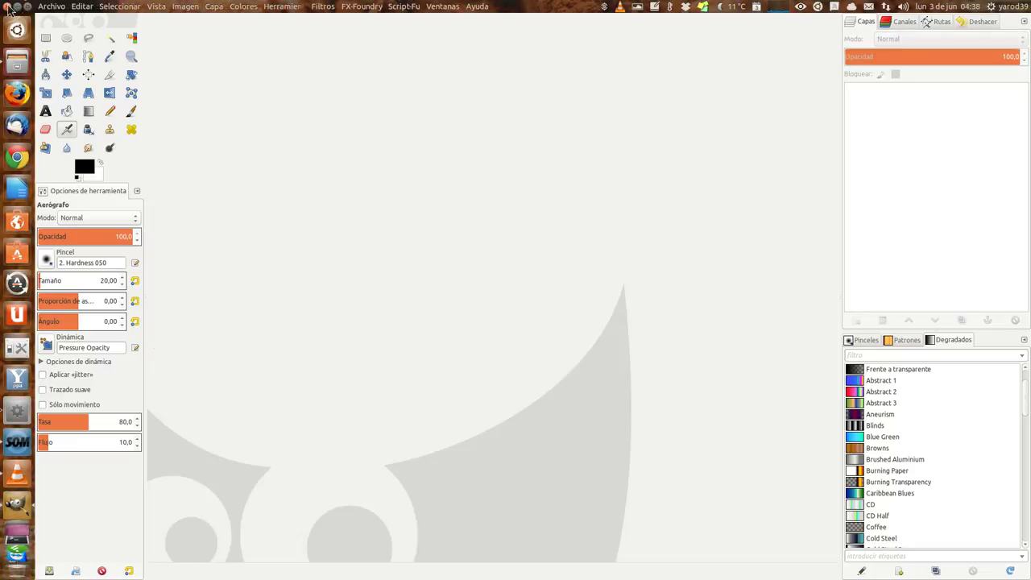